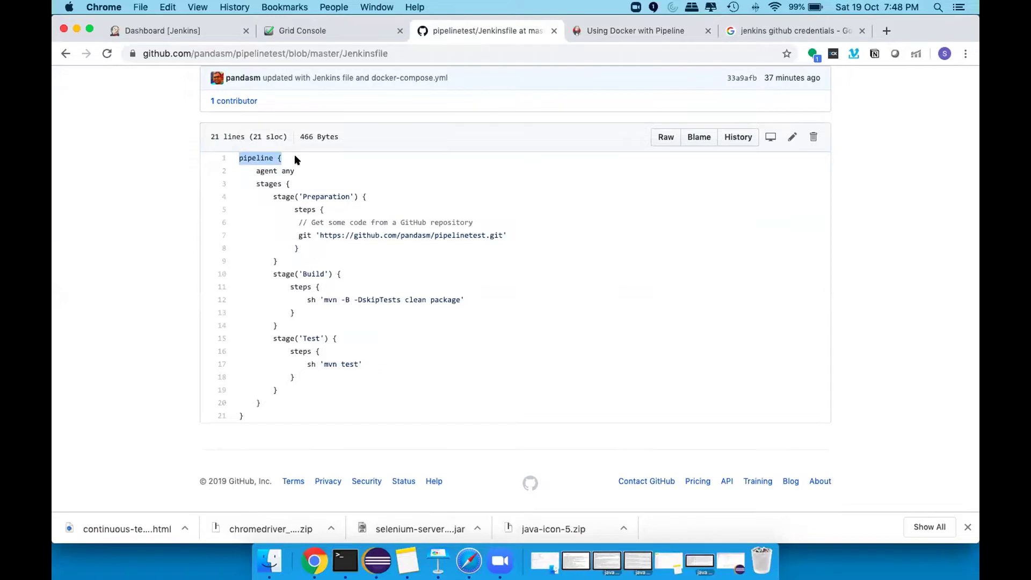
# - Review the Jenkinsfile's agent and stages declarations and the steps of its Preparation, Build and Test stages
pyautogui.moveTo(251, 171); pyautogui.dragTo(312, 174)
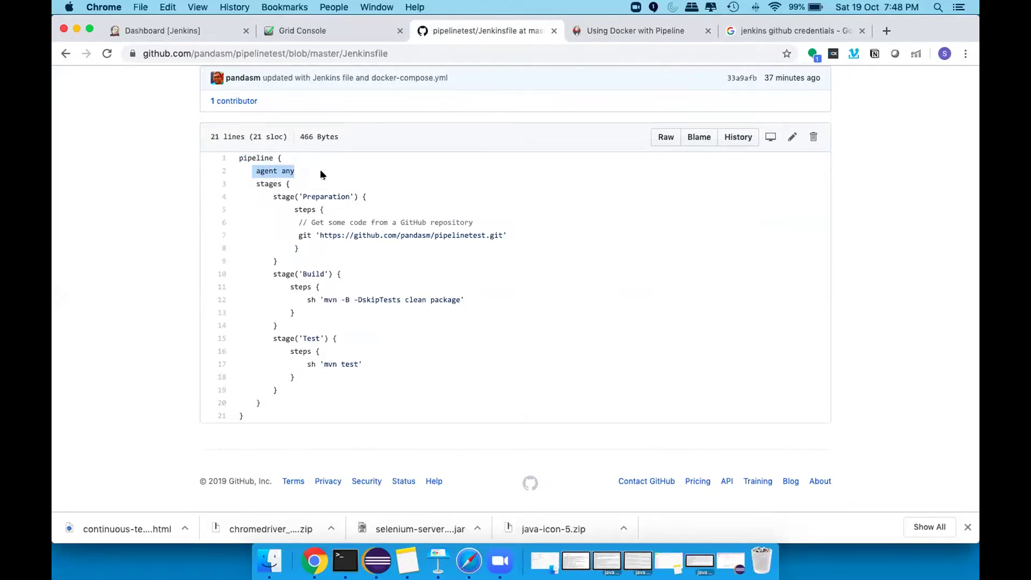
pyautogui.moveTo(255, 183); pyautogui.dragTo(297, 189)
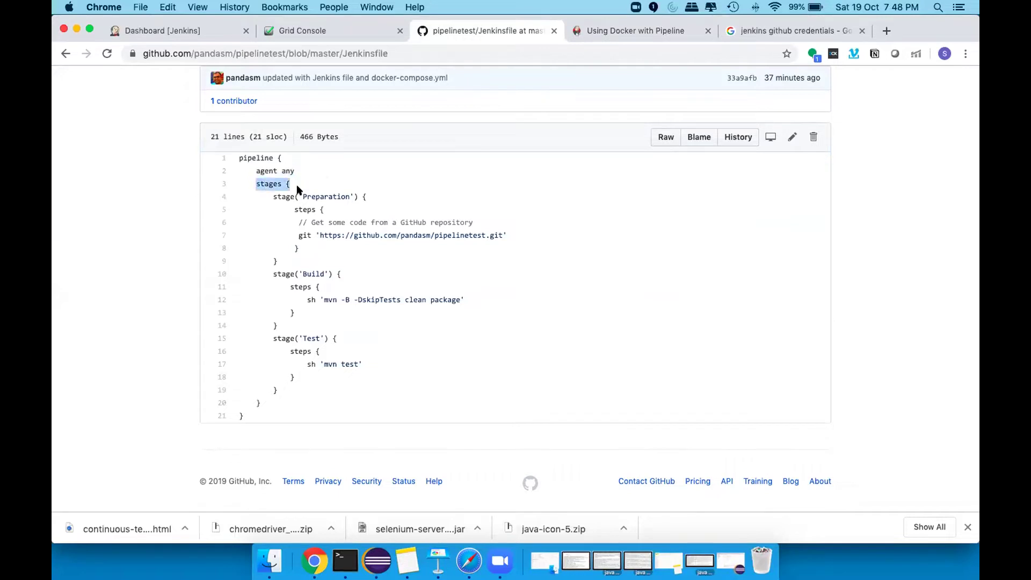
pyautogui.click(275, 196)
pyautogui.moveTo(269, 275); pyautogui.dragTo(346, 275)
pyautogui.moveTo(269, 339); pyautogui.dragTo(345, 332)
pyautogui.click(413, 332)
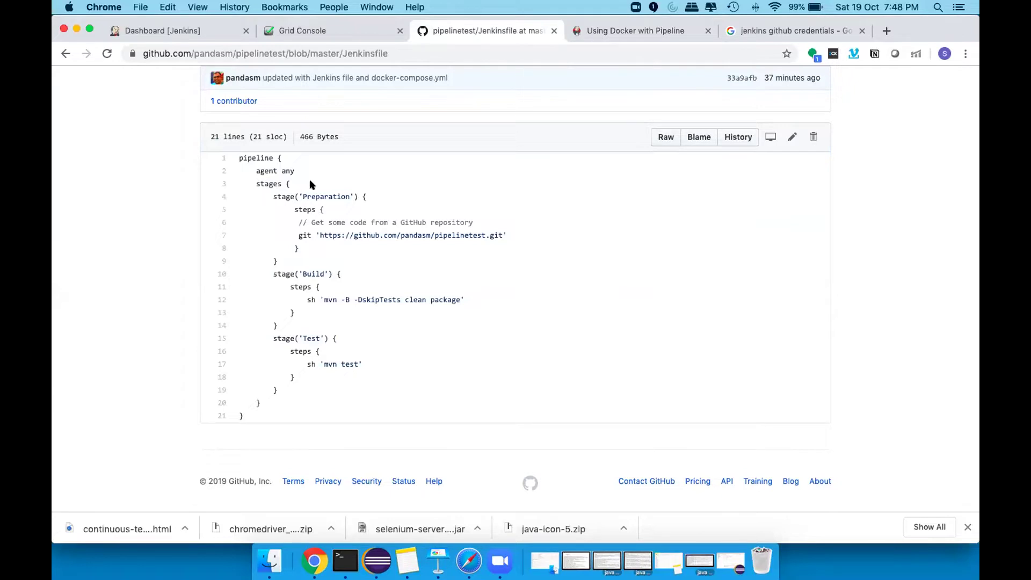
pyautogui.moveTo(289, 210); pyautogui.dragTo(354, 244)
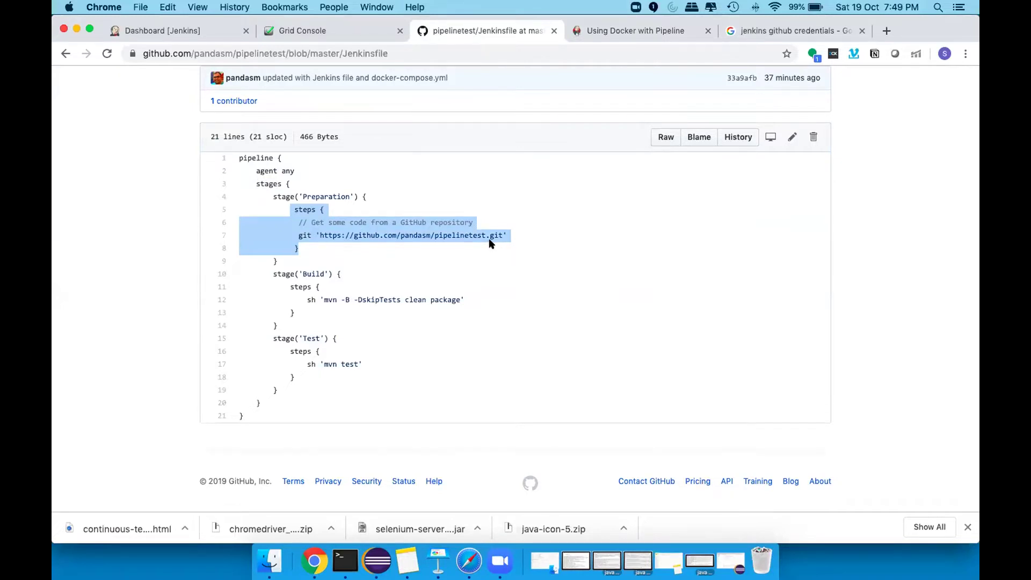
pyautogui.click(314, 301)
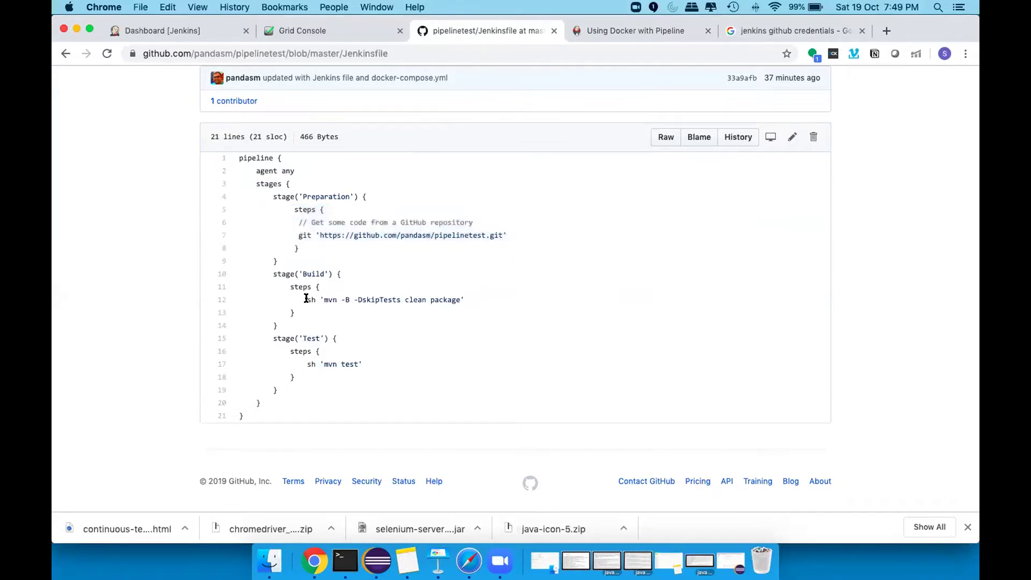
pyautogui.moveTo(304, 296); pyautogui.dragTo(498, 298)
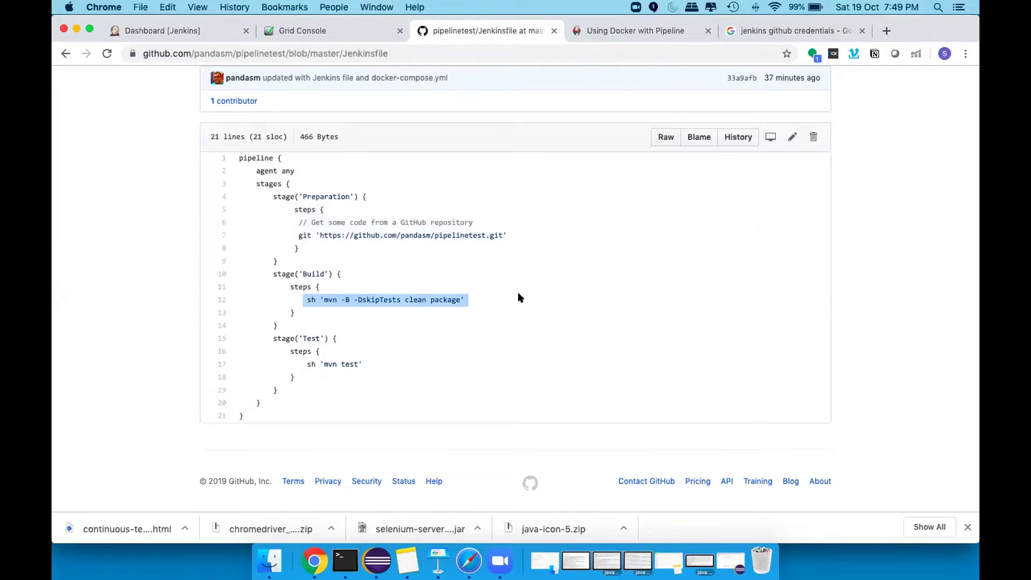
pyautogui.click(337, 360)
pyautogui.doubleClick(337, 360)
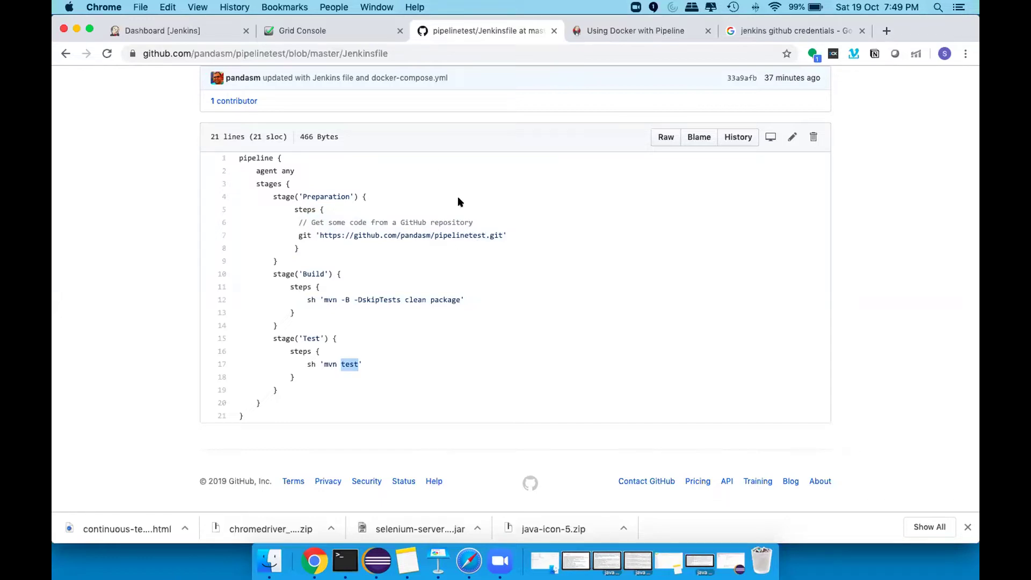
# - Switch to Jenkins and create a new Pipeline item named test-webinar
pyautogui.click(210, 33)
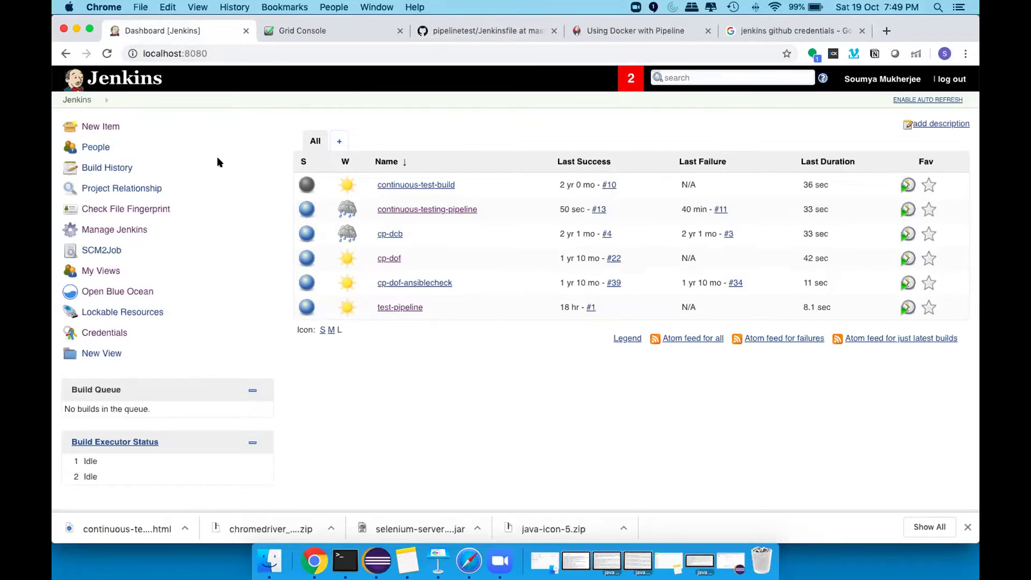
pyautogui.click(105, 127)
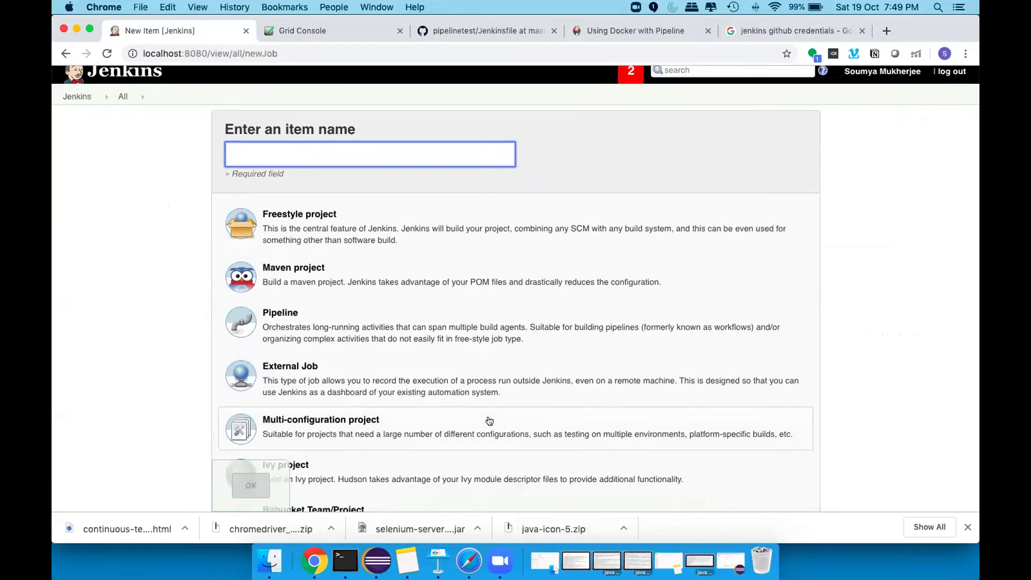
pyautogui.scroll(-3, 489, 418)
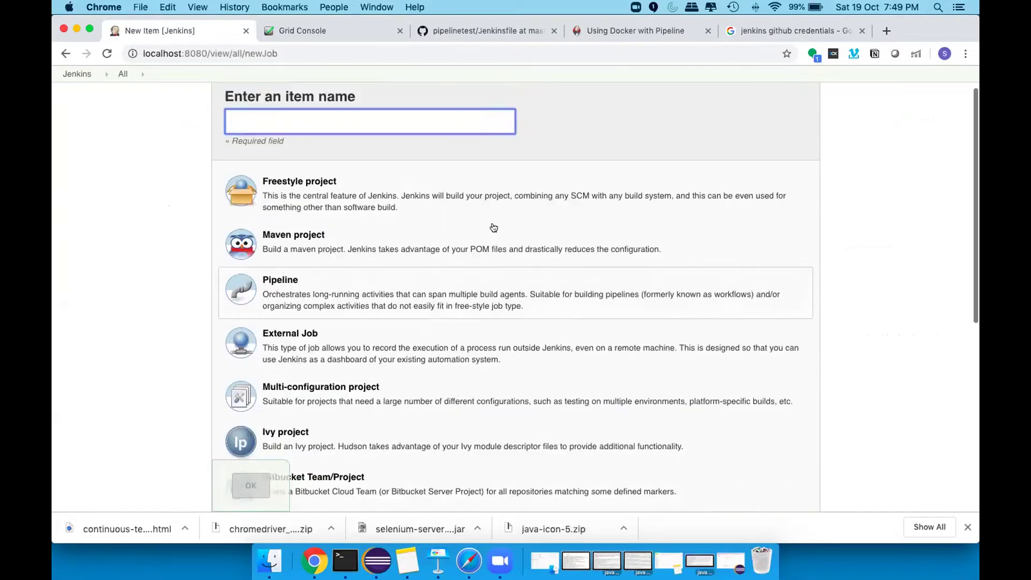
pyautogui.scroll(3, 489, 226)
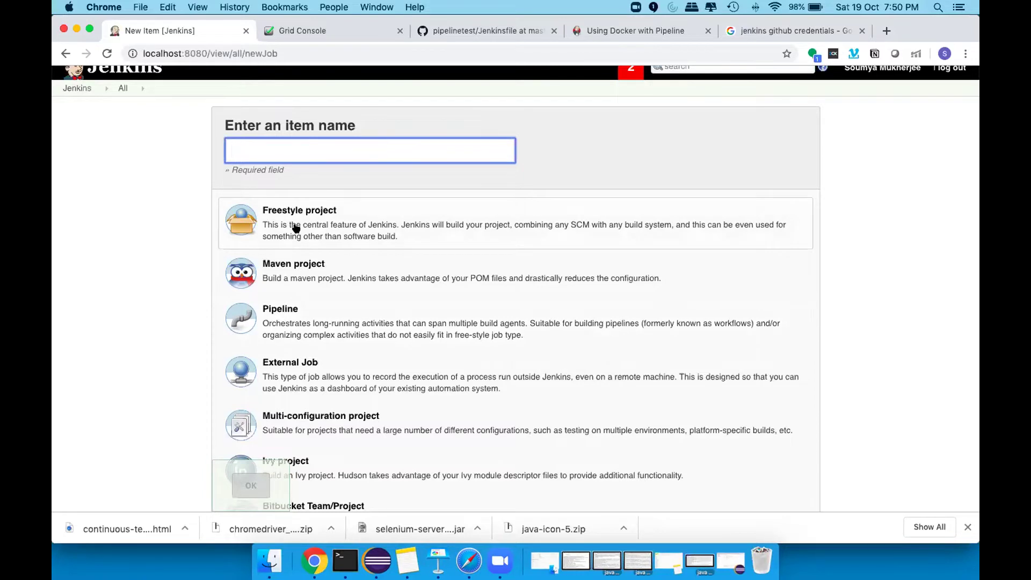
pyautogui.click(370, 318)
pyautogui.click(374, 143)
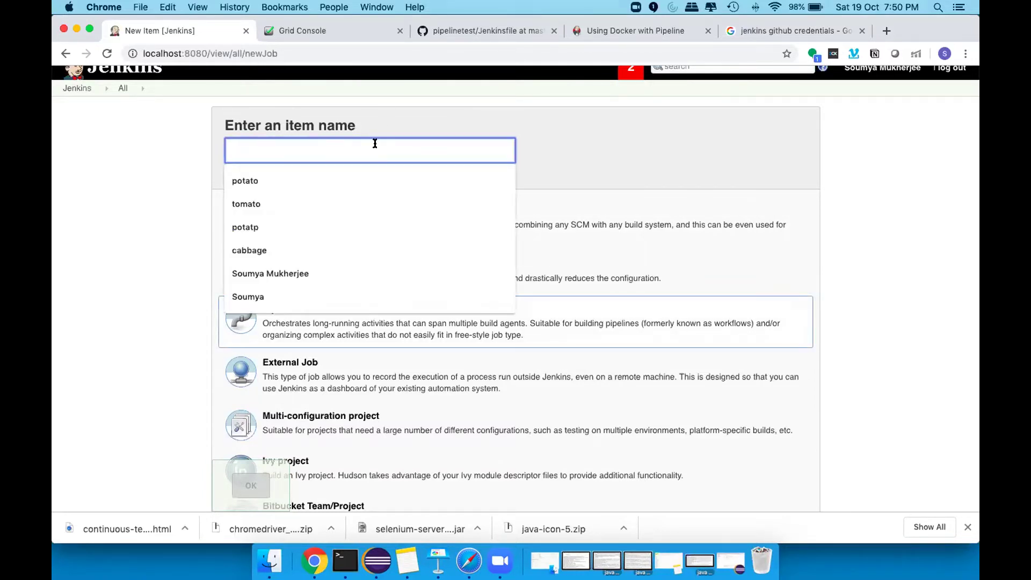
pyautogui.write('test-webina')
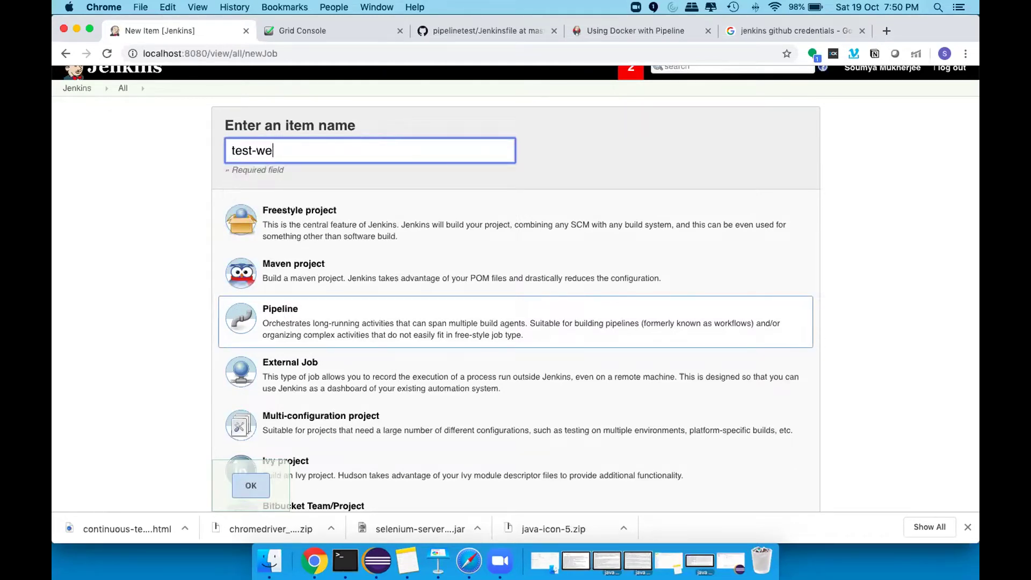
pyautogui.write('r')
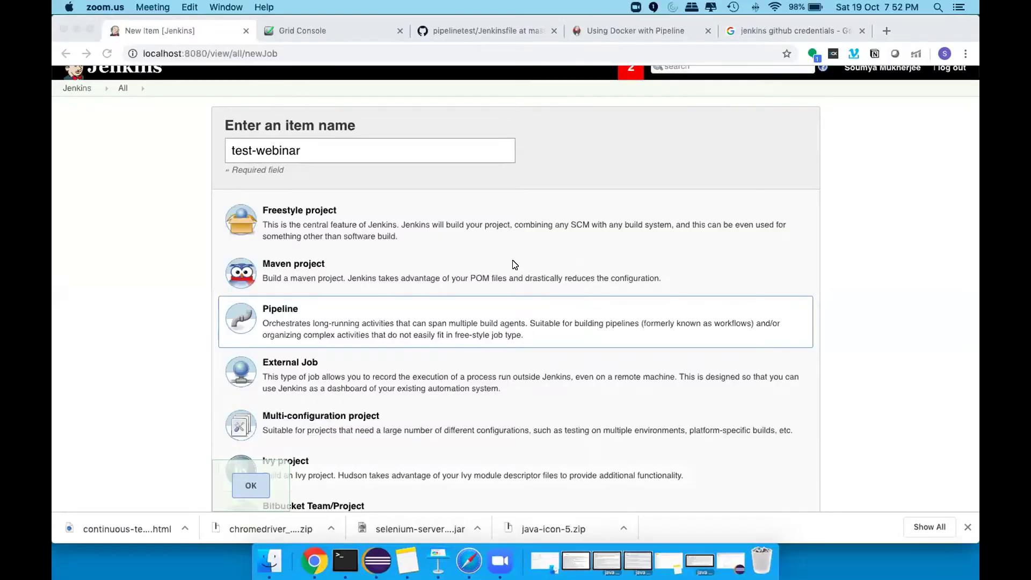
pyautogui.click(422, 151)
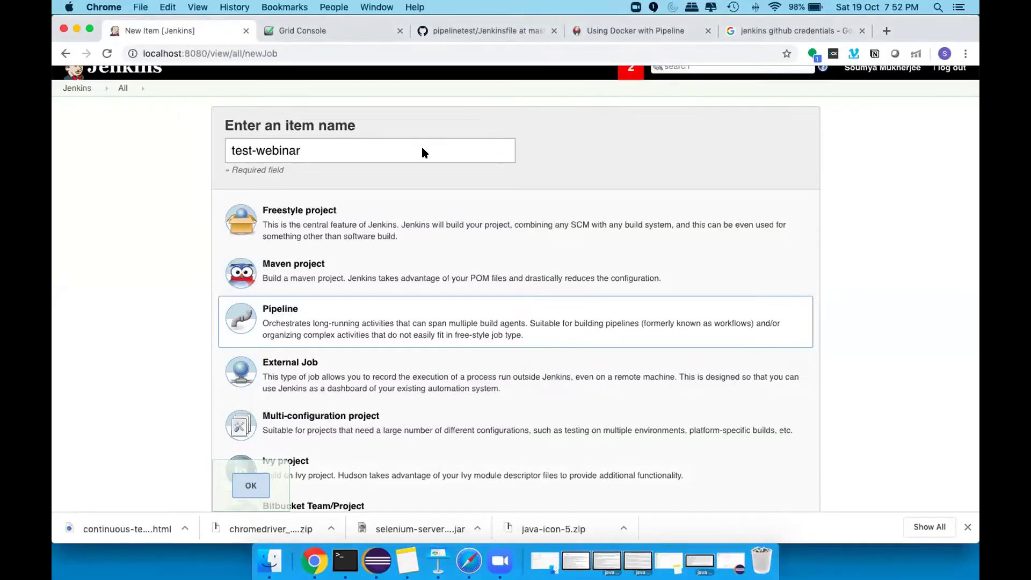
pyautogui.click(967, 530)
pyautogui.click(452, 152)
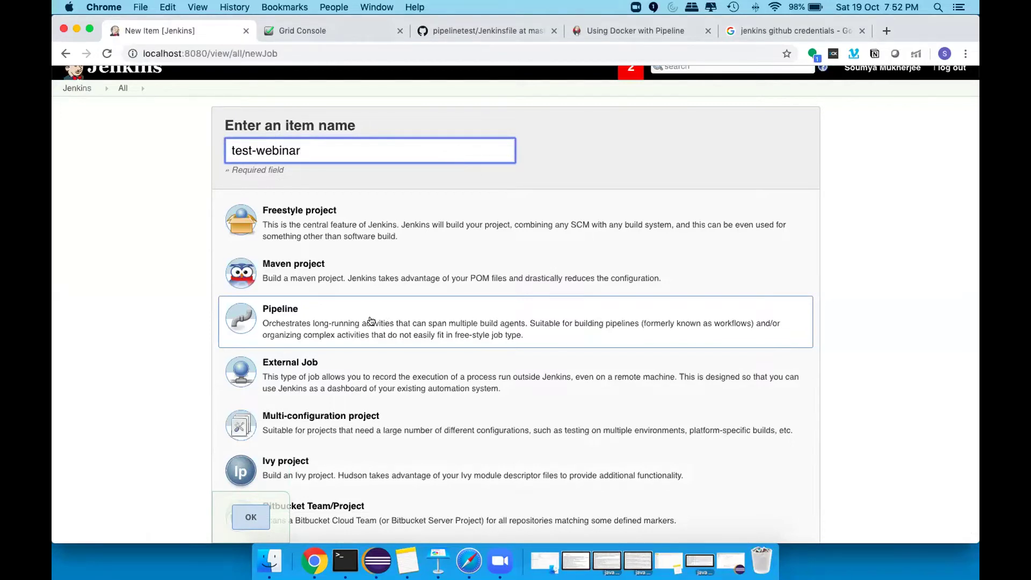
pyautogui.click(251, 517)
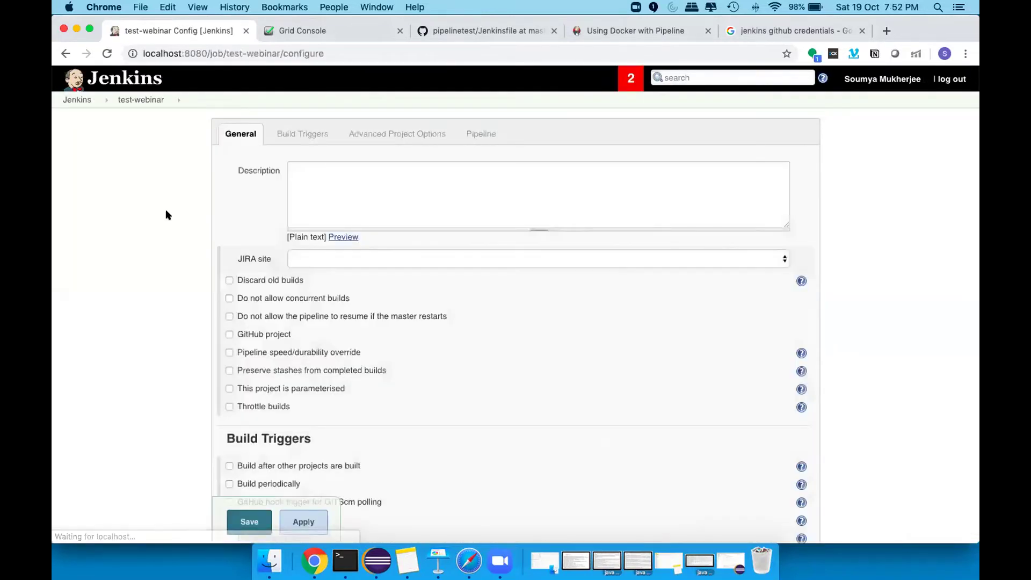
# - Go to the Pipeline section of the test-webinar configuration and place the cursor in the script editor
pyautogui.scroll(-10, 475, 239)
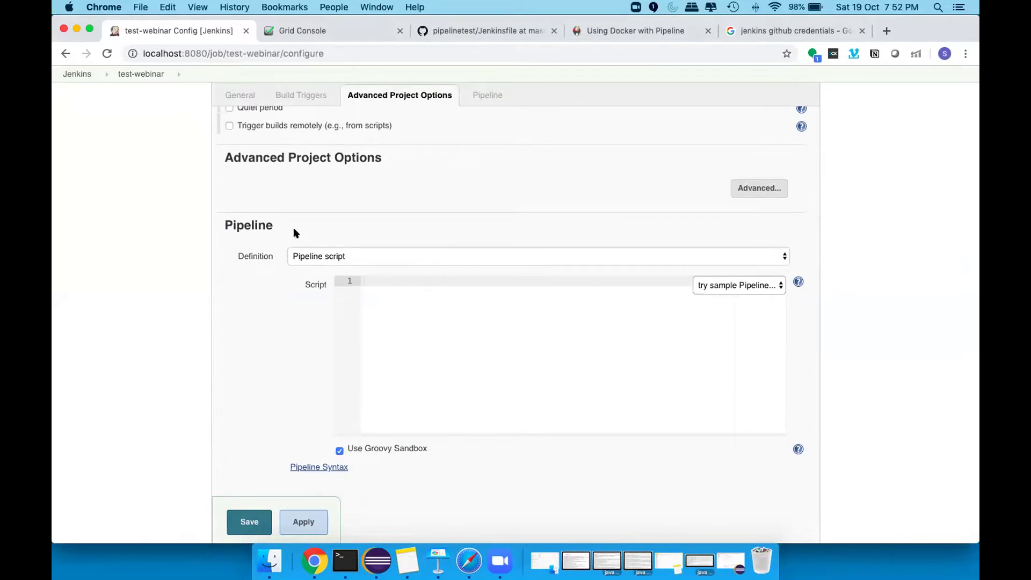
pyautogui.moveTo(218, 221); pyautogui.dragTo(553, 306)
pyautogui.scroll(-2, 553, 307)
pyautogui.scroll(-1, 554, 308)
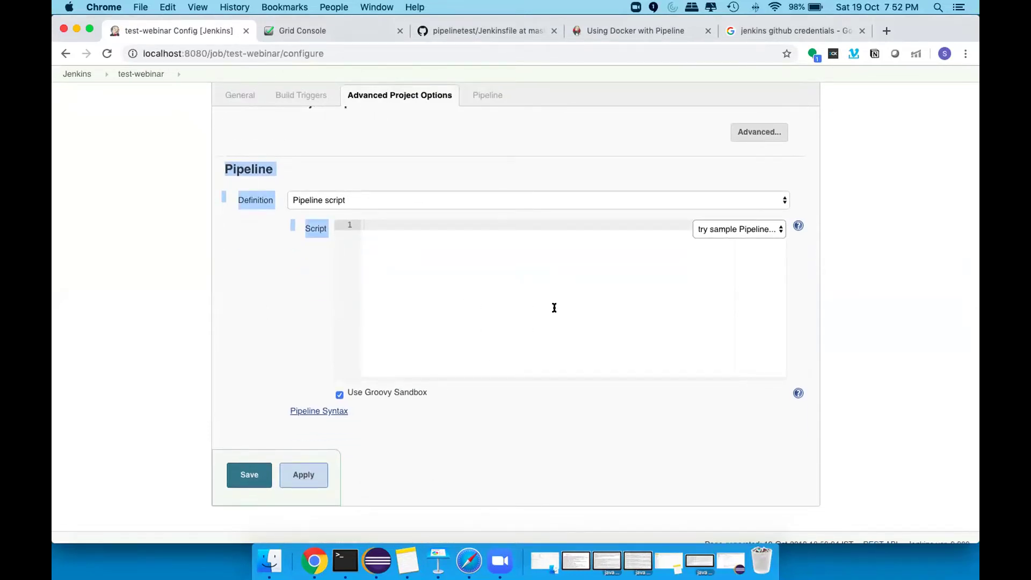
pyautogui.click(414, 247)
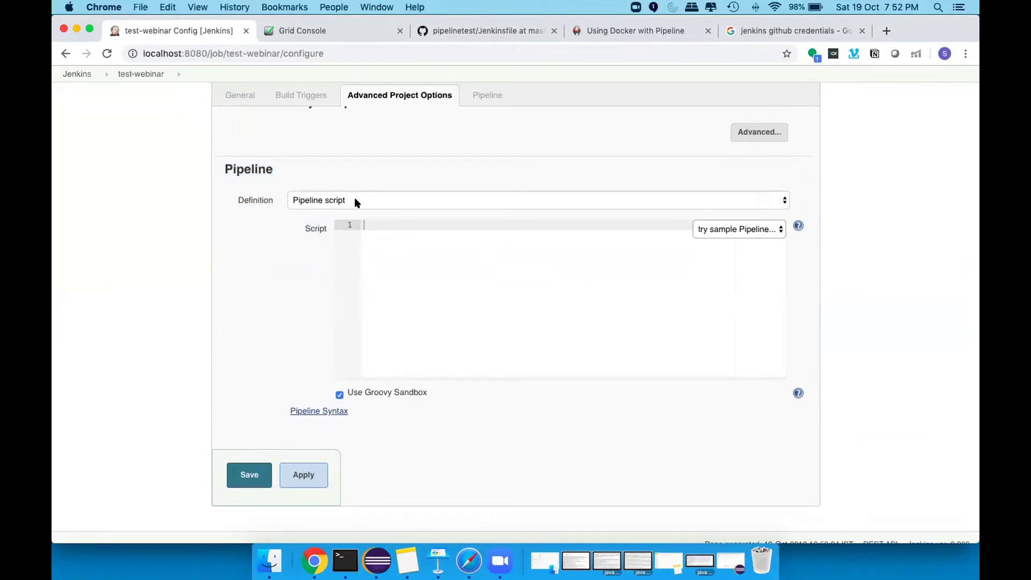
# - Open the Jenkins dashboard at localhost:8080 in a new browser tab placed beside the test-webinar configuration
pyautogui.click(887, 31)
pyautogui.moveTo(810, 31); pyautogui.dragTo(274, 34)
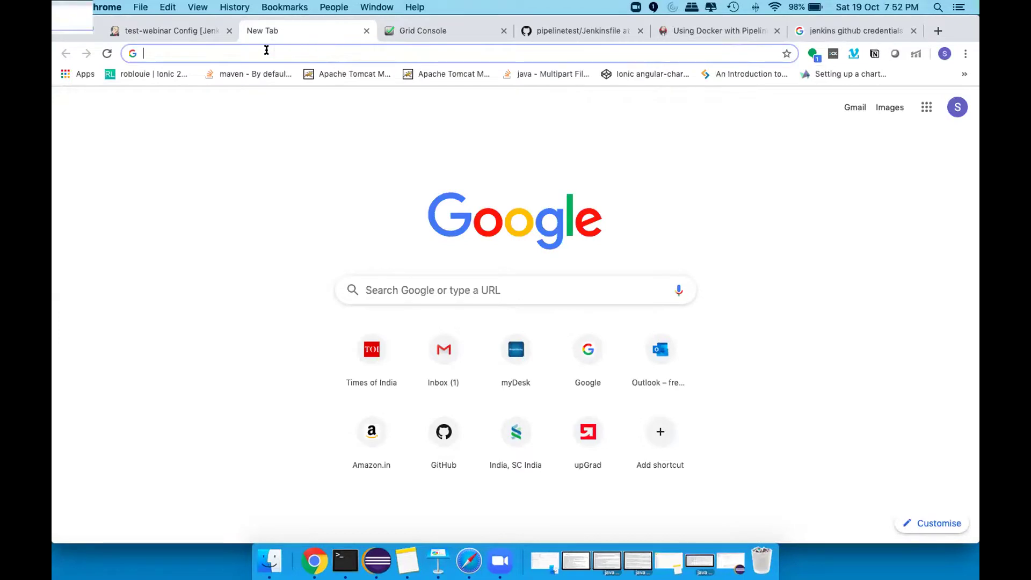
pyautogui.write('j')
pyautogui.press('BackSpace')
pyautogui.press('BackSpace')
pyautogui.write('lo')
pyautogui.press('Return')
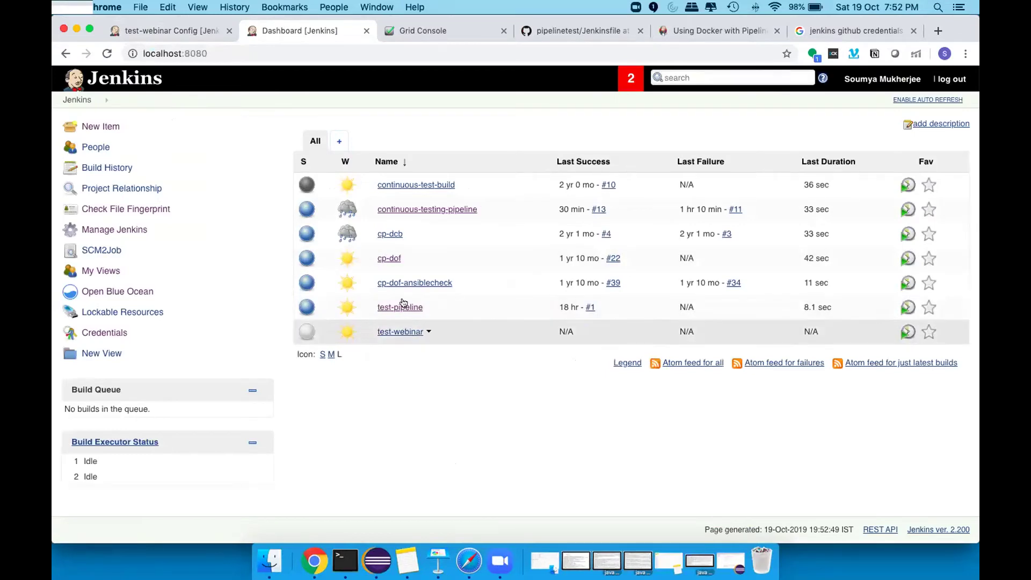
# - Open the configuration of the test-pipeline job and copy its entire pipeline script
pyautogui.click(402, 306)
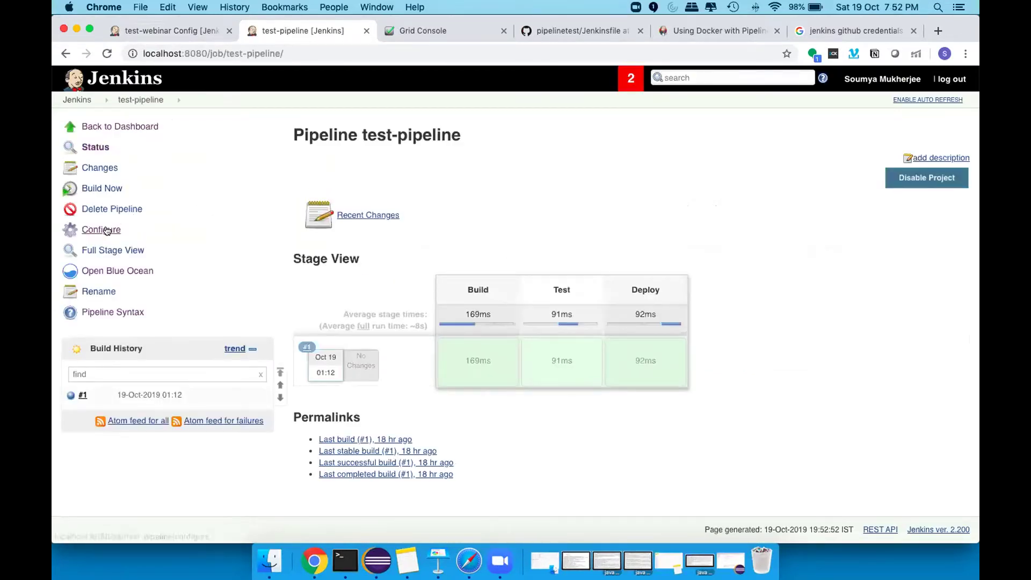
pyautogui.click(106, 230)
pyautogui.scroll(-10, 589, 218)
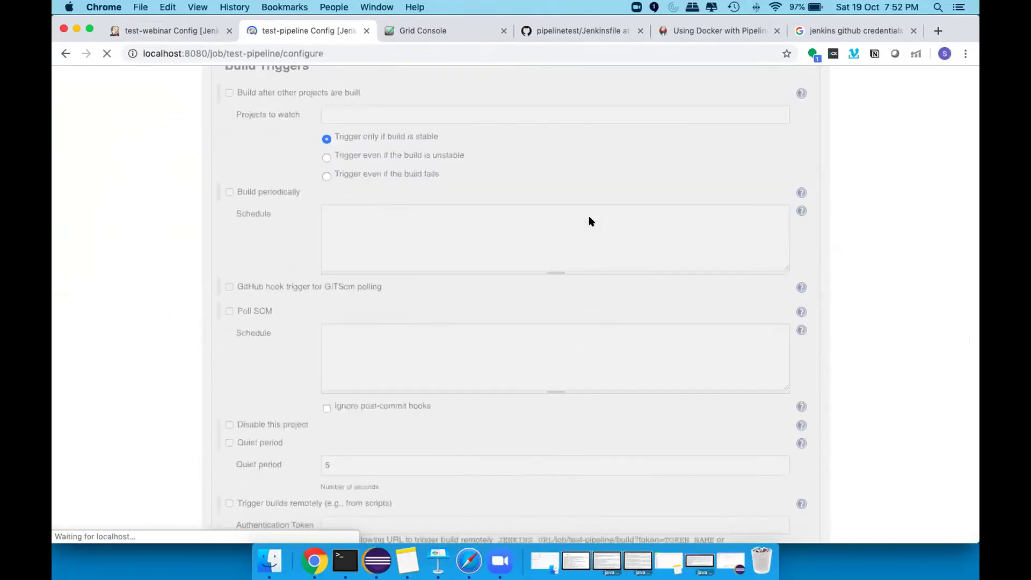
pyautogui.scroll(-5, 588, 221)
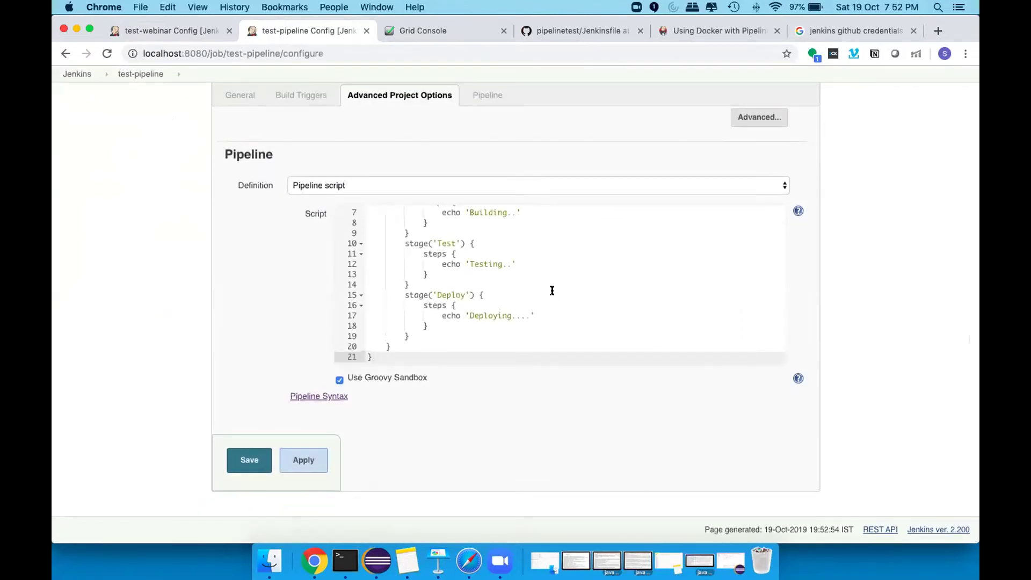
pyautogui.click(548, 242)
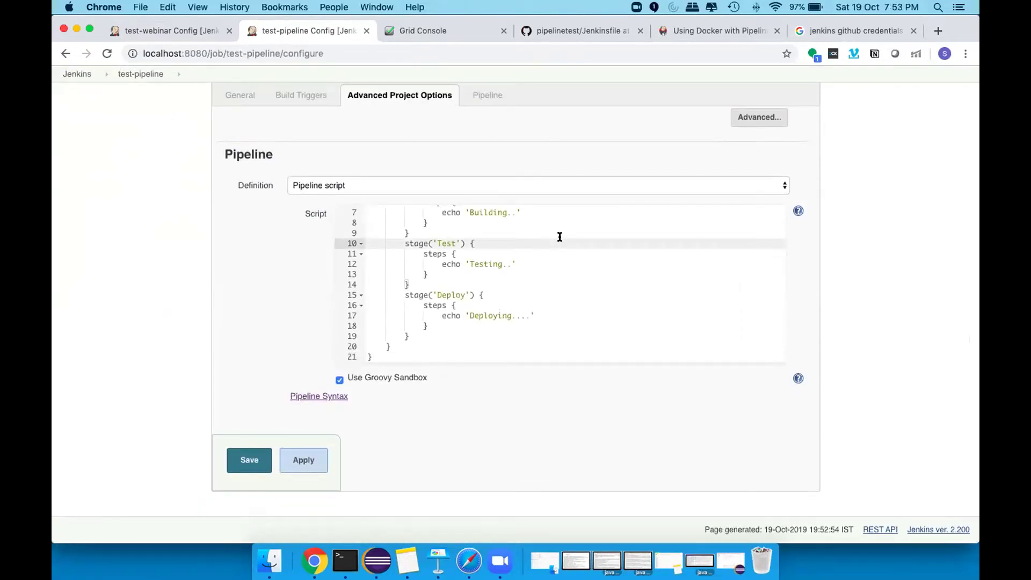
pyautogui.press('super+a')
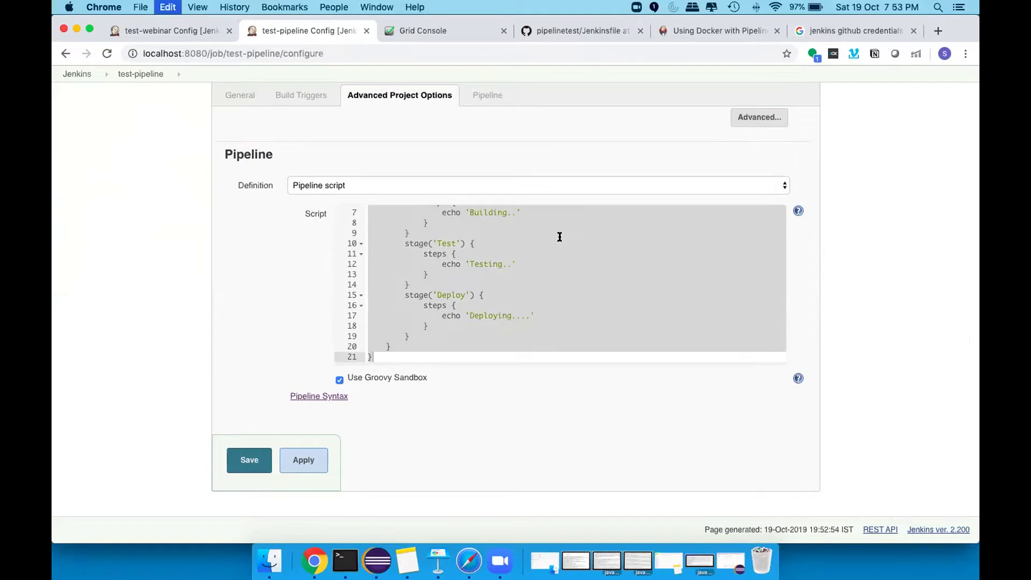
pyautogui.scroll(2, 583, 329)
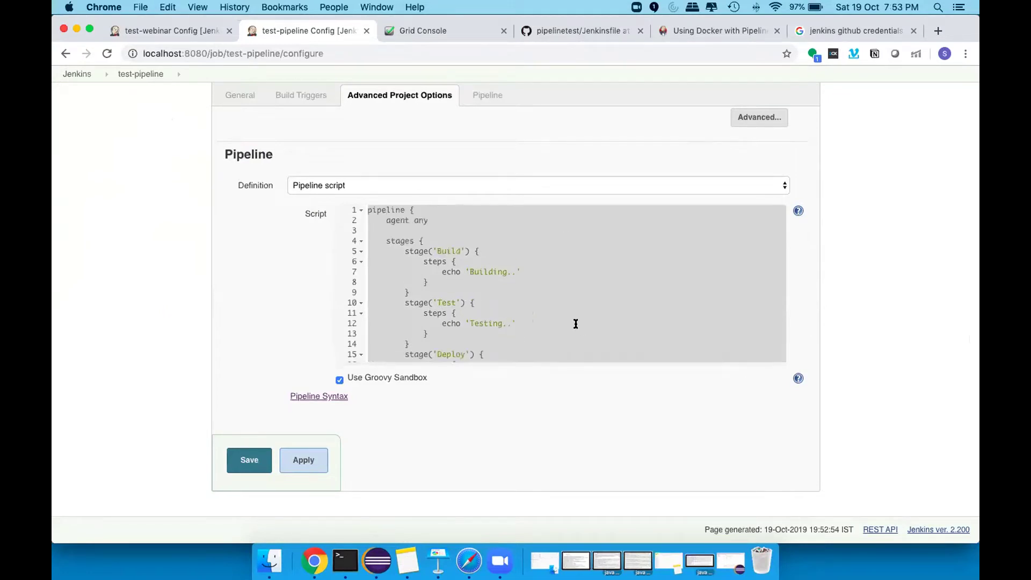
# - Return to the test-webinar configuration and paste the copied pipeline script into its script editor
pyautogui.click(189, 30)
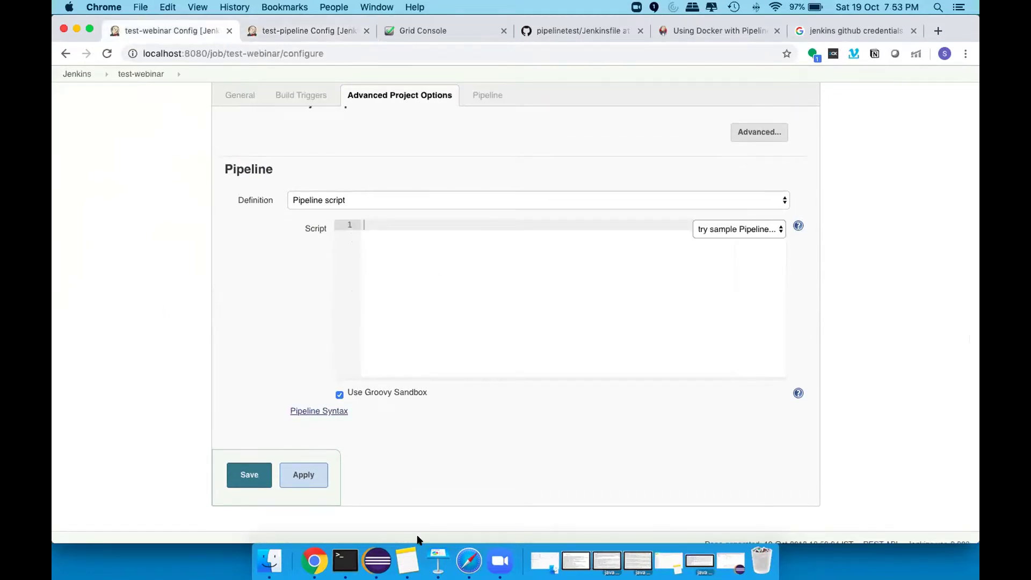
pyautogui.click(407, 560)
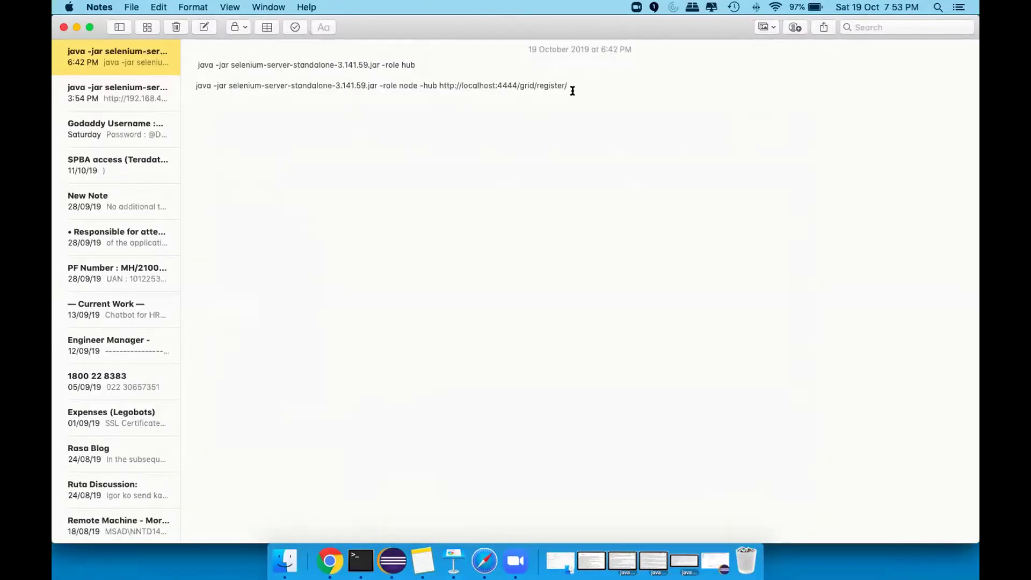
pyautogui.click(76, 27)
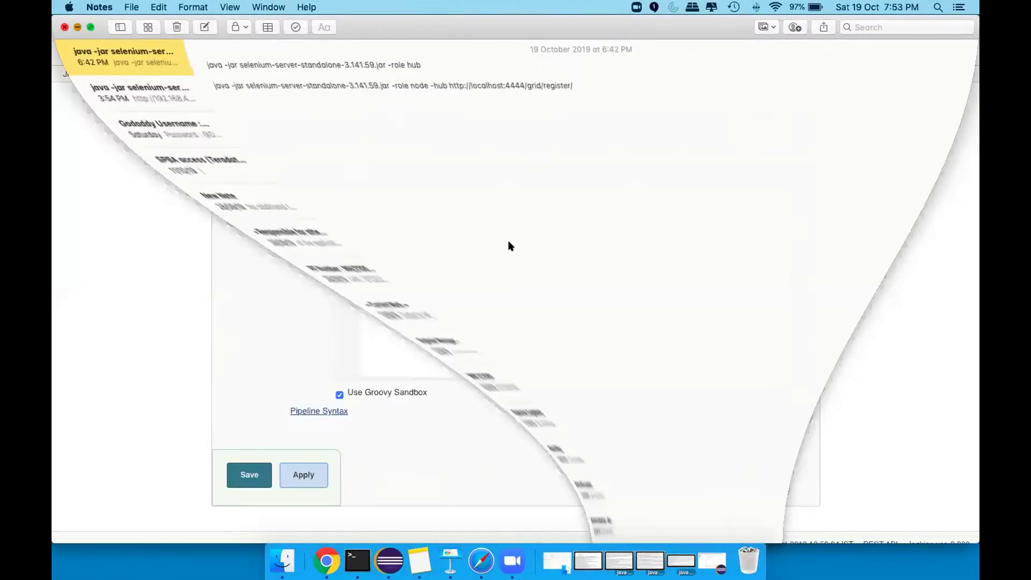
pyautogui.click(476, 269)
pyautogui.press('Return')
pyautogui.press('Return')
pyautogui.press('super+v')
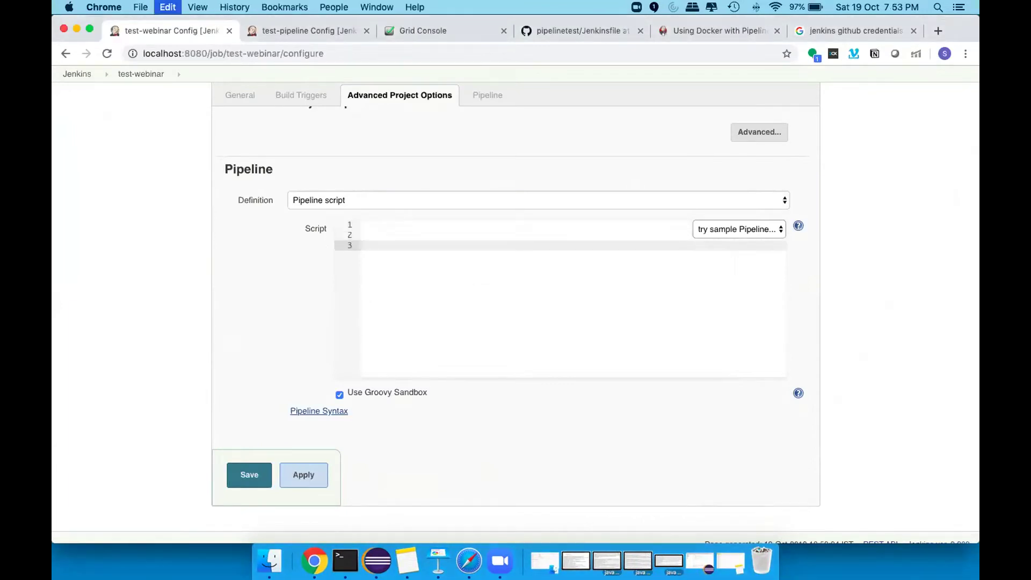
pyautogui.scroll(3, 529, 338)
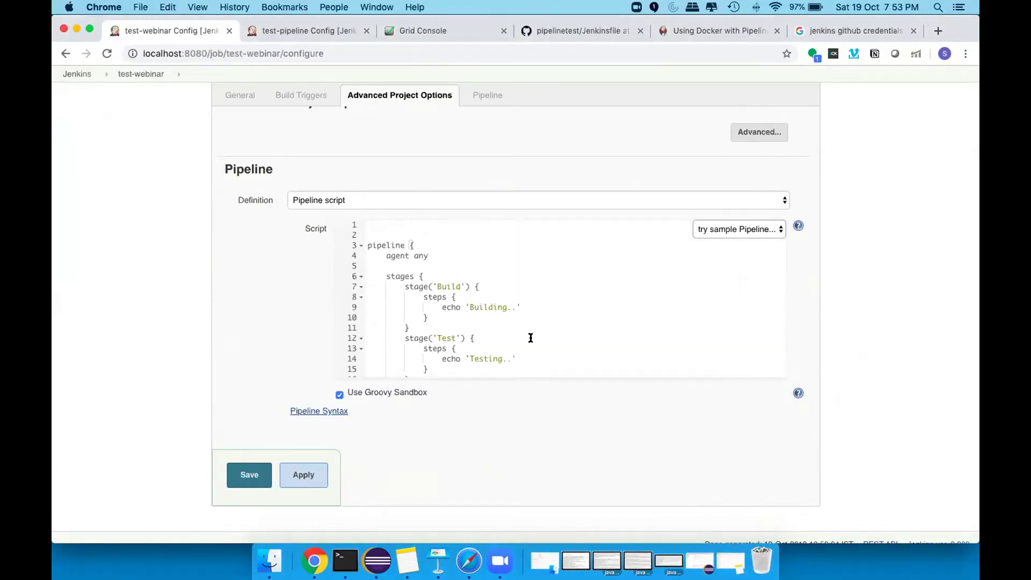
# - Remove the two blank lines above the pipeline block in the script
pyautogui.click(368, 245)
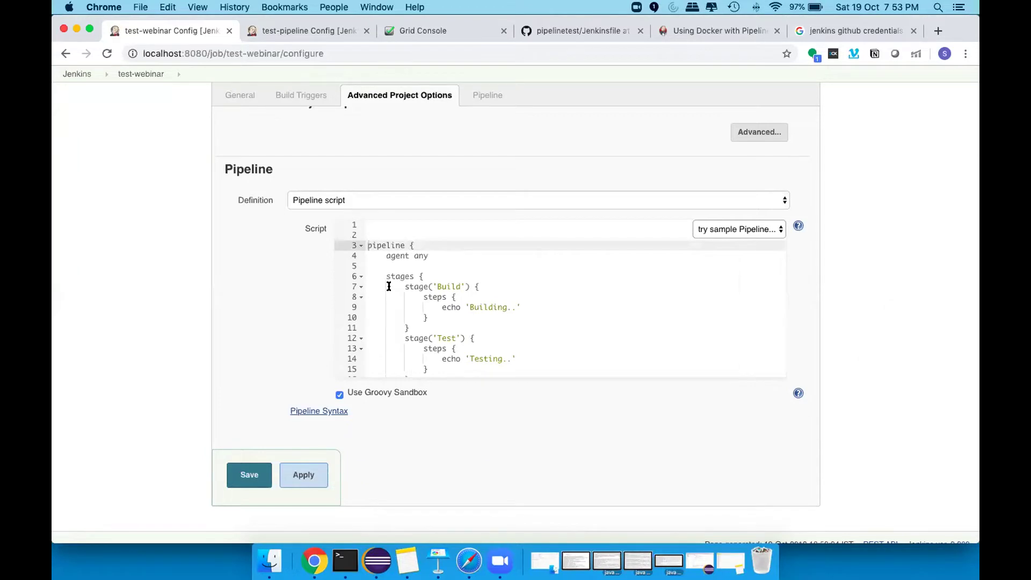
pyautogui.press('BackSpace')
pyautogui.press('BackSpace')
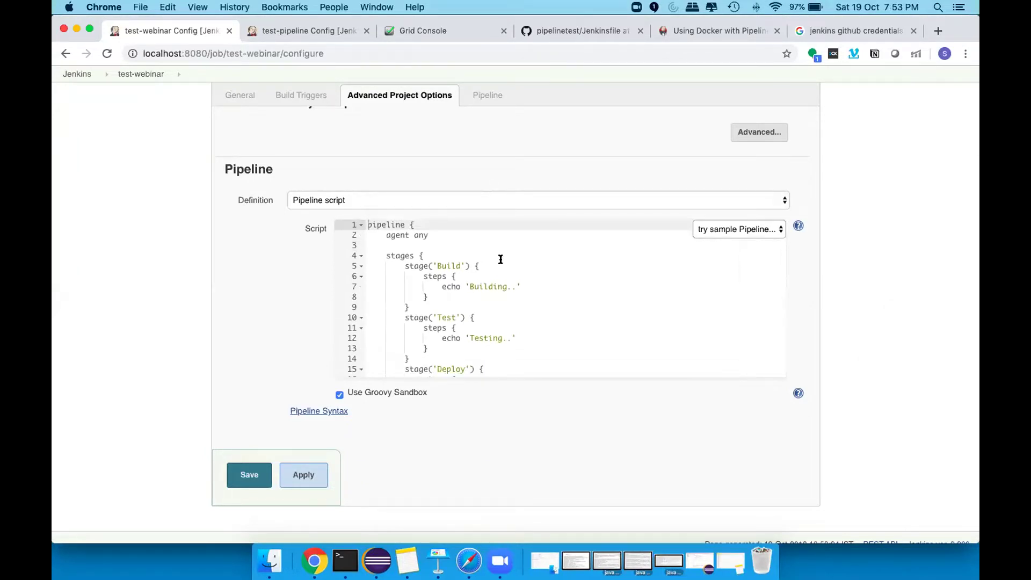
# - Save the test-webinar configuration with its Build, Test and Deploy script, and start a build of the job
pyautogui.moveTo(442, 286); pyautogui.dragTo(519, 289)
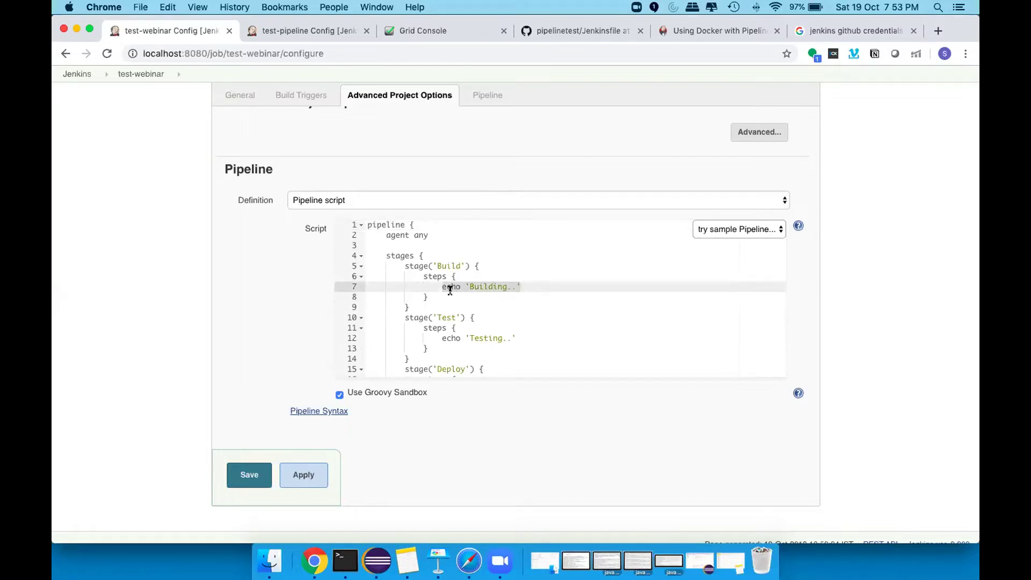
pyautogui.scroll(-3, 497, 311)
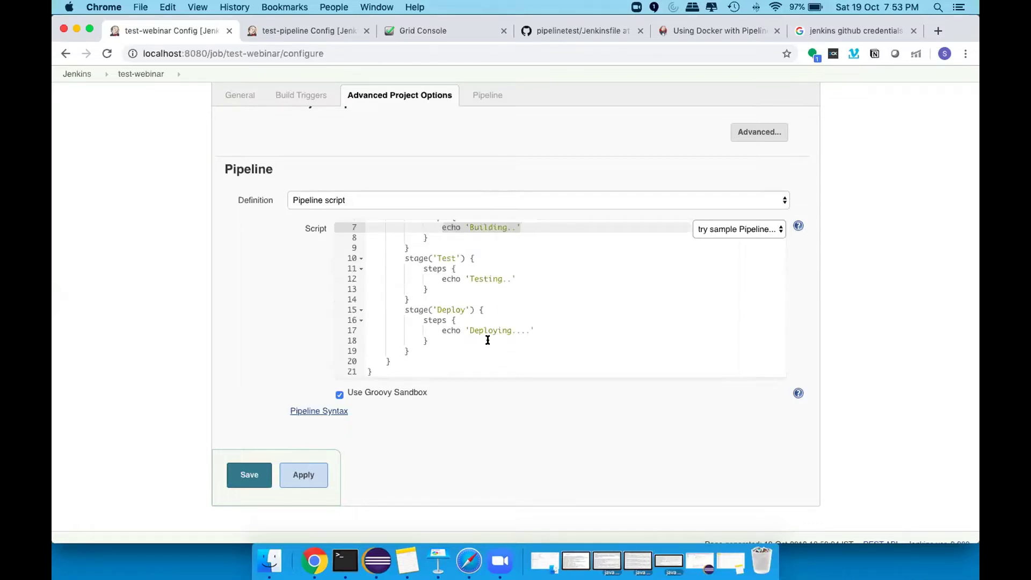
pyautogui.click(240, 475)
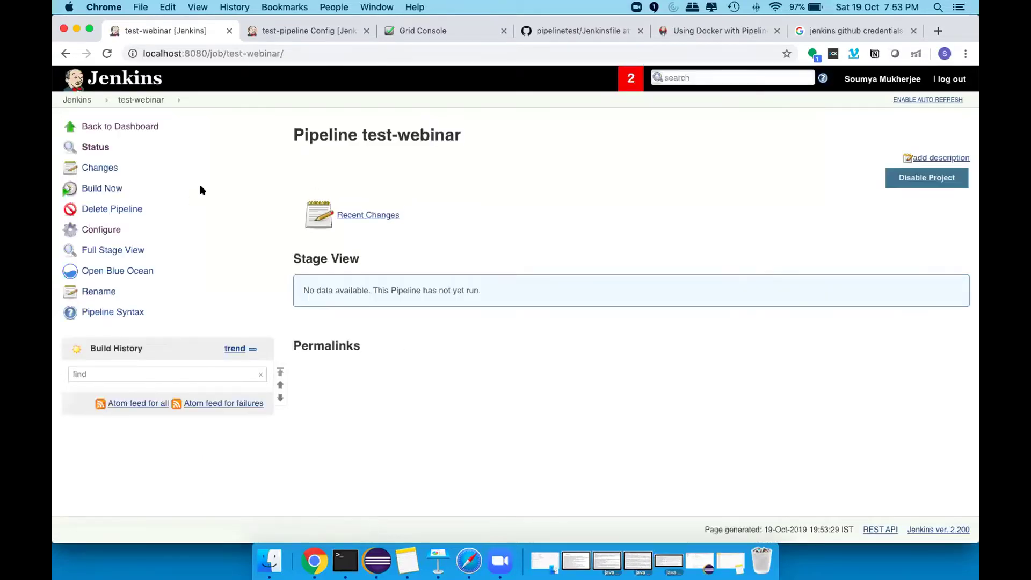
pyautogui.click(119, 188)
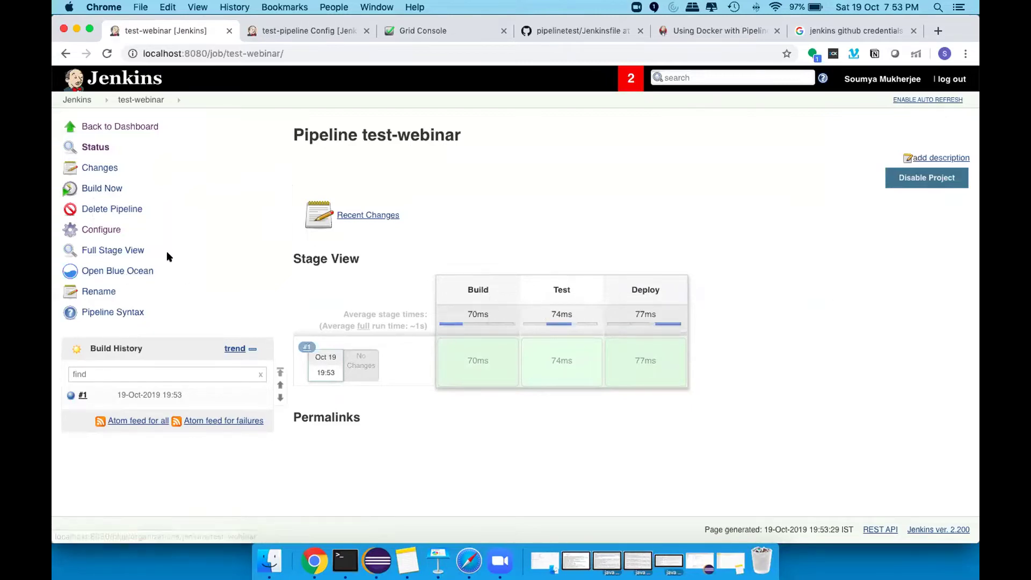
# - Open run 1 of test-webinar in Blue Ocean and inspect the step logs of its Build, Test and Deploy stages
pyautogui.click(139, 269)
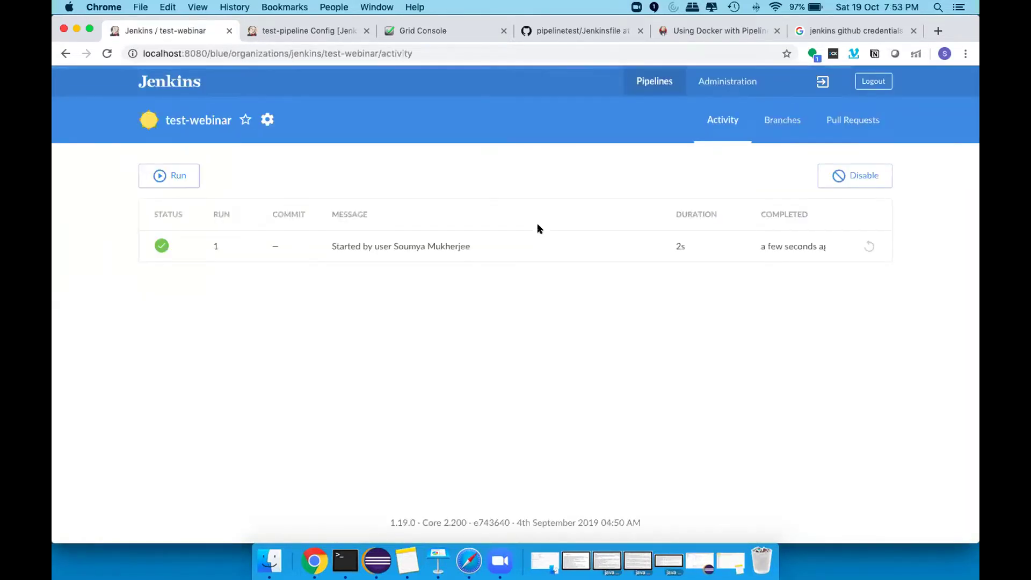
pyautogui.click(430, 245)
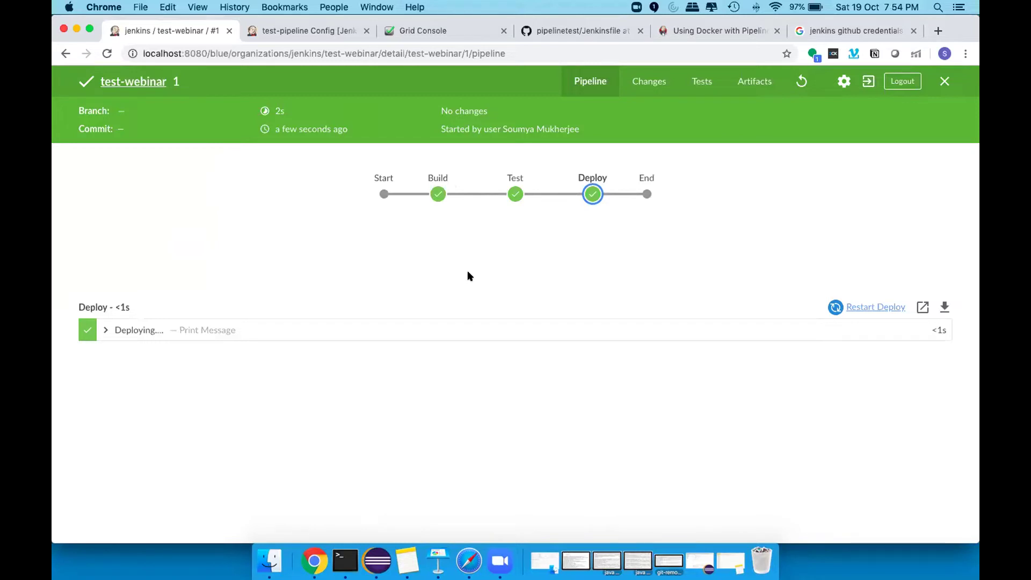
pyautogui.click(436, 195)
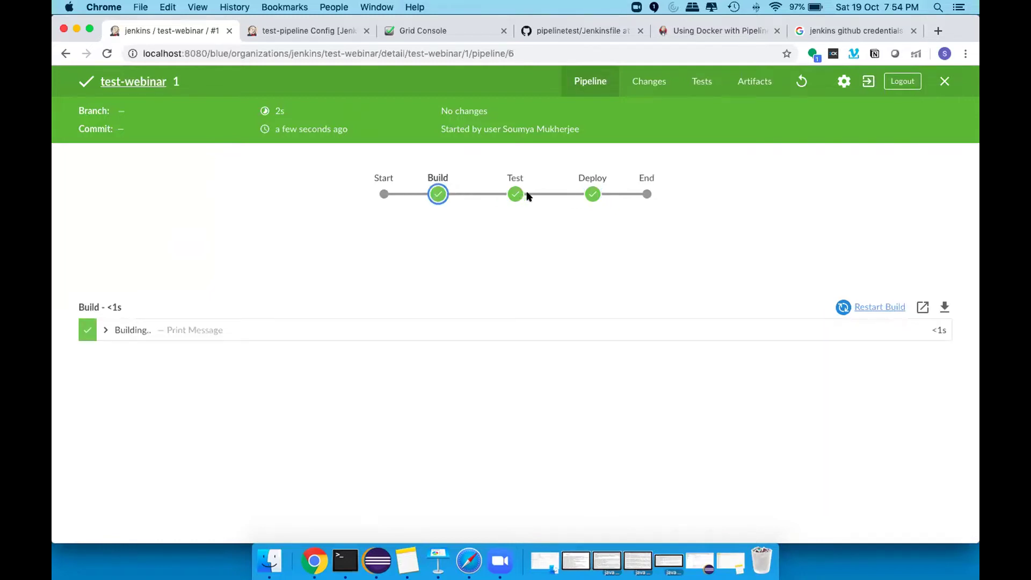
pyautogui.click(515, 195)
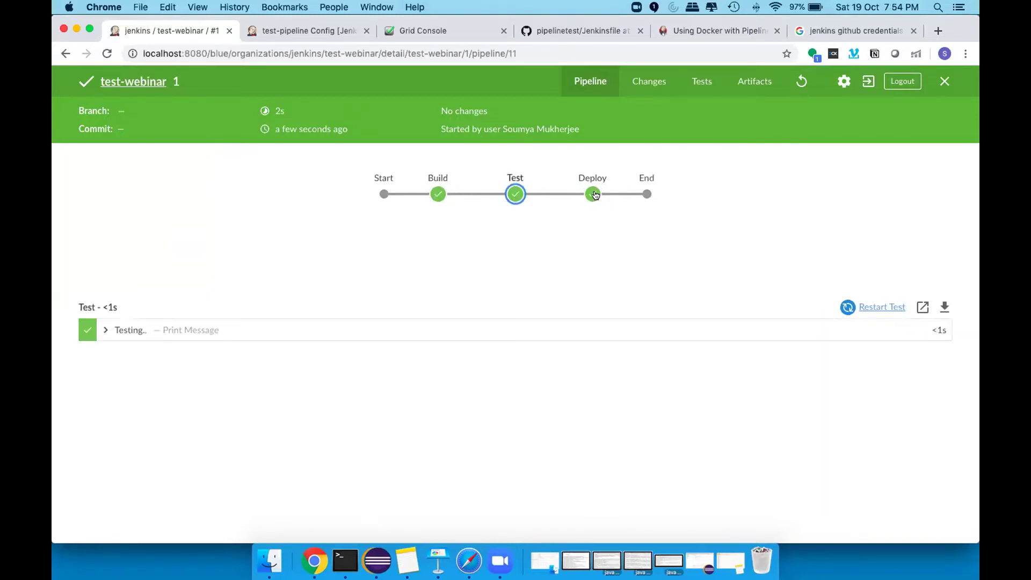
pyautogui.click(593, 194)
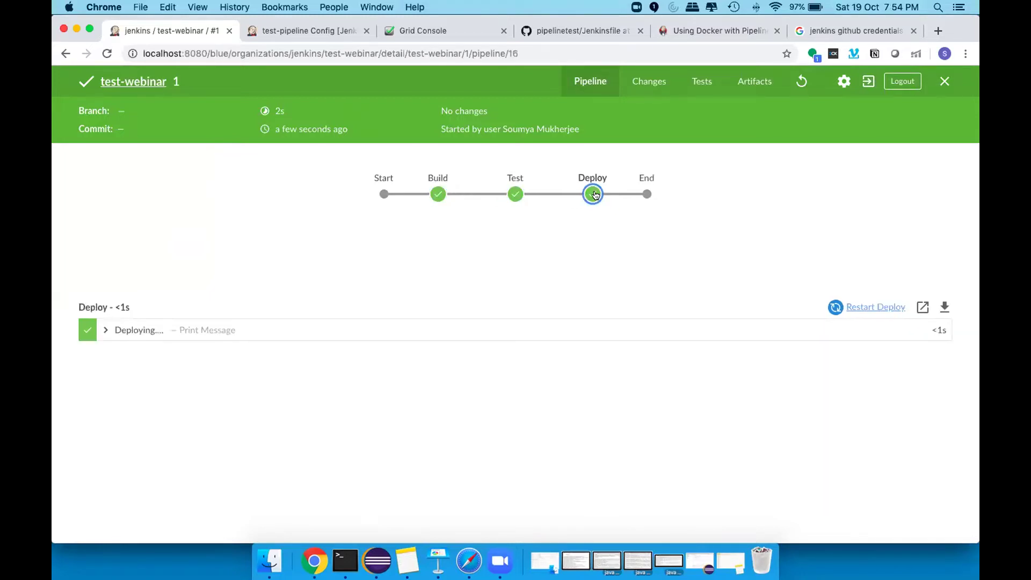
pyautogui.click(438, 195)
pyautogui.click(509, 197)
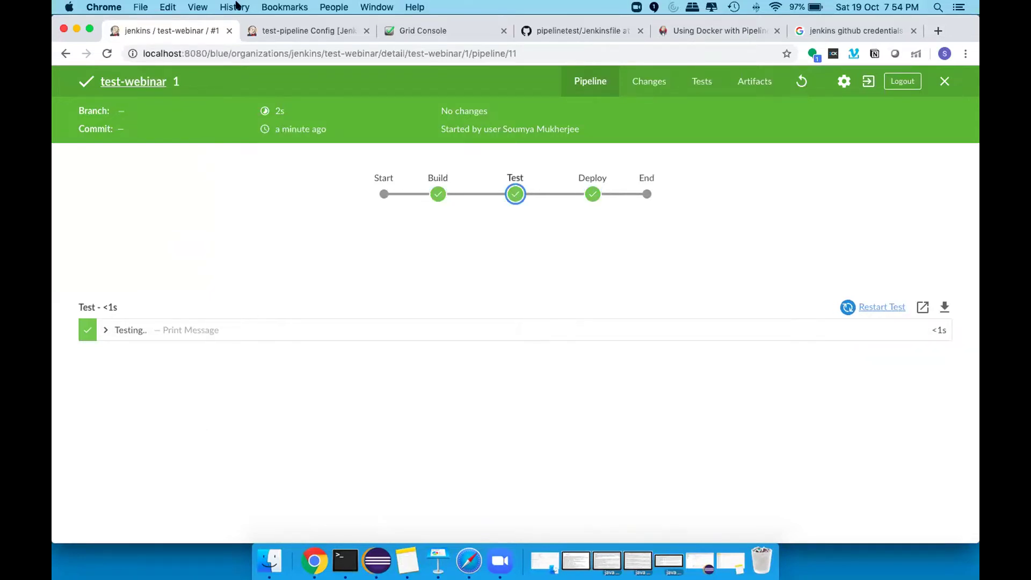
# - Replace the test-pipeline configuration page with the test-webinar job page via the dashboard, and close the Blue Ocean browser tab
pyautogui.click(314, 32)
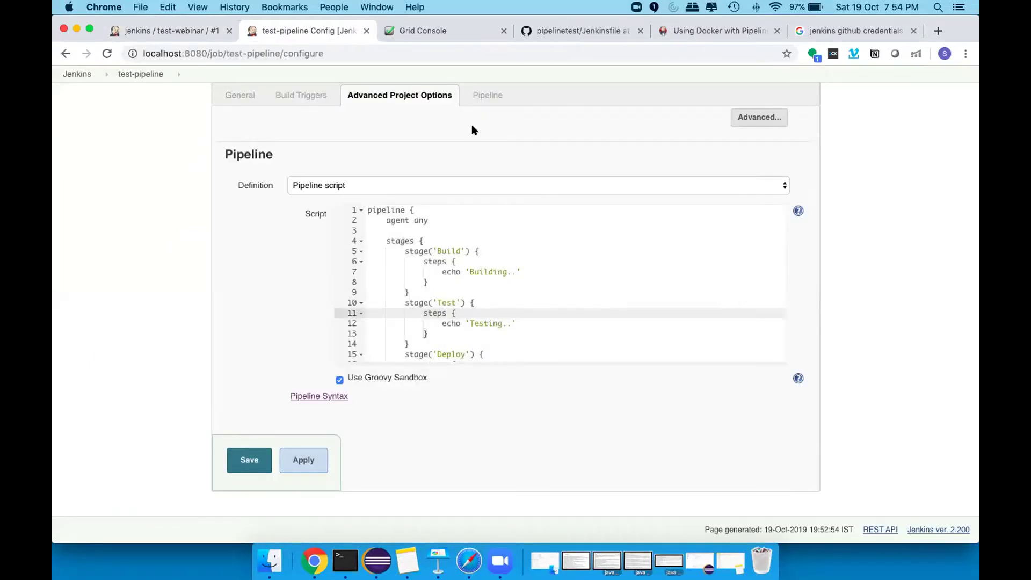
pyautogui.scroll(10, 471, 124)
pyautogui.scroll(3, 383, 156)
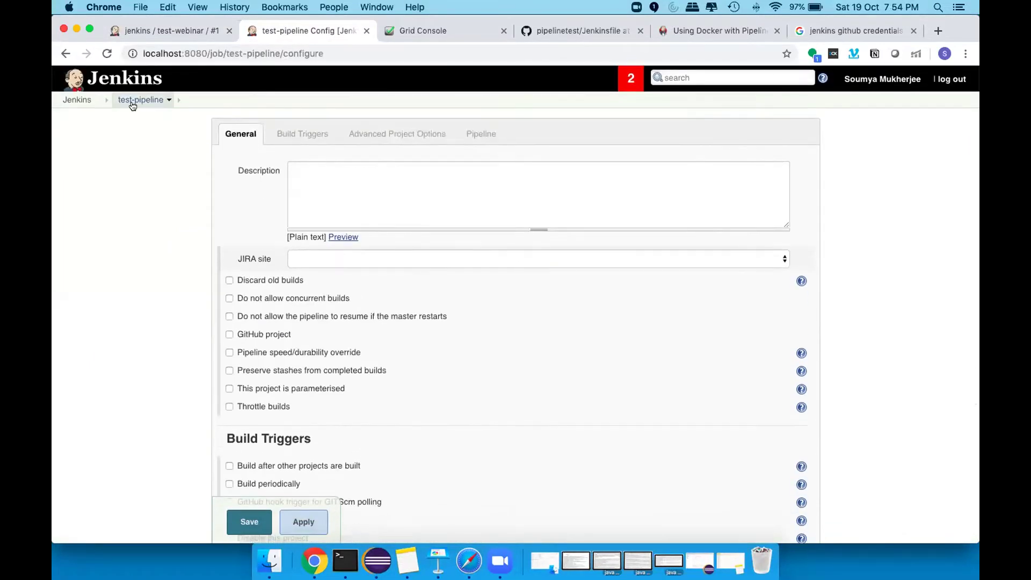
pyautogui.click(78, 100)
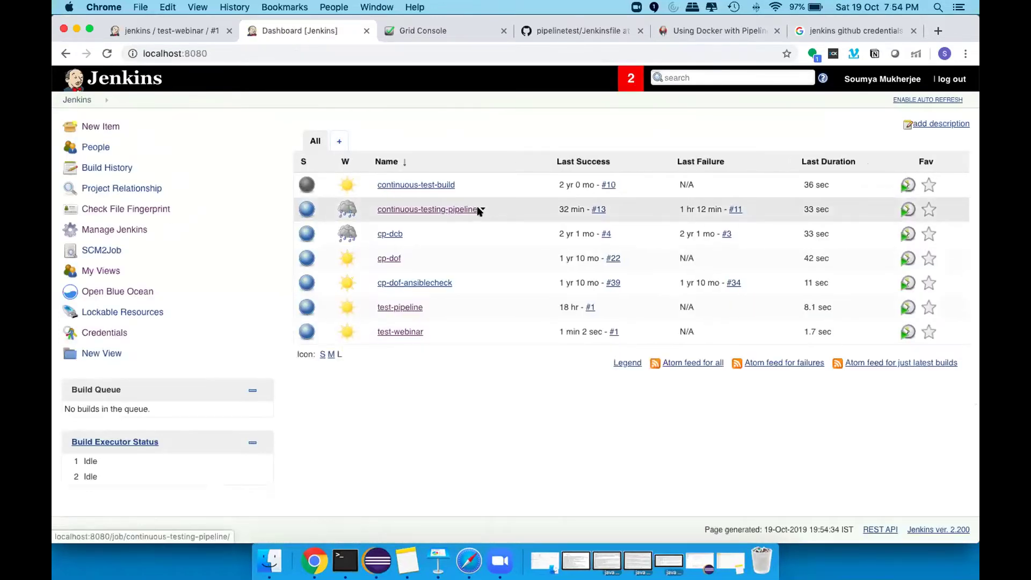
pyautogui.click(408, 331)
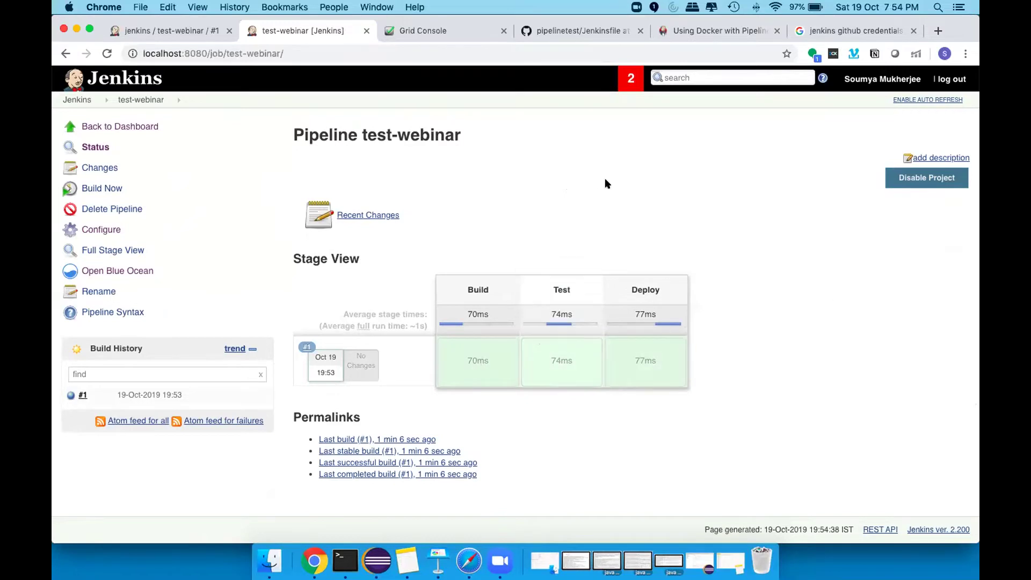
pyautogui.click(188, 31)
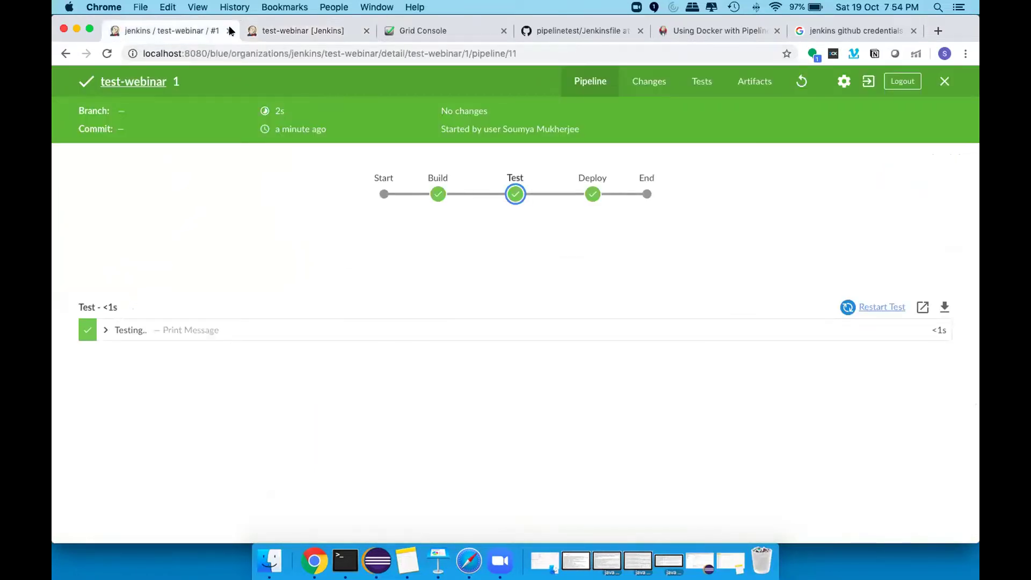
pyautogui.click(230, 31)
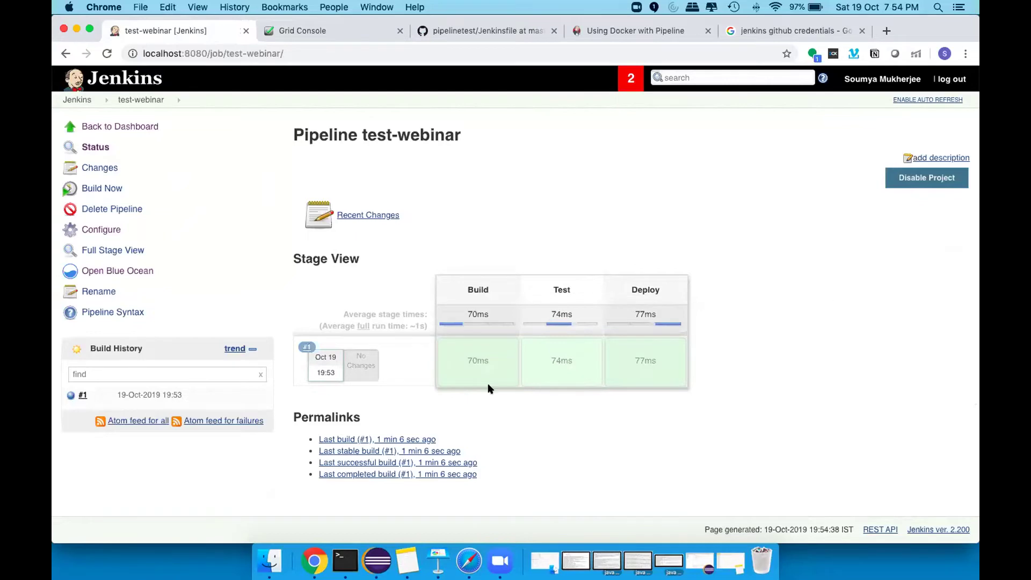
# - Switch to Eclipse and close all open editors: Jenkinsfile, docker-compose.yml, pom.xml, GoogleTest.java and GooglePage.java
pyautogui.click(379, 557)
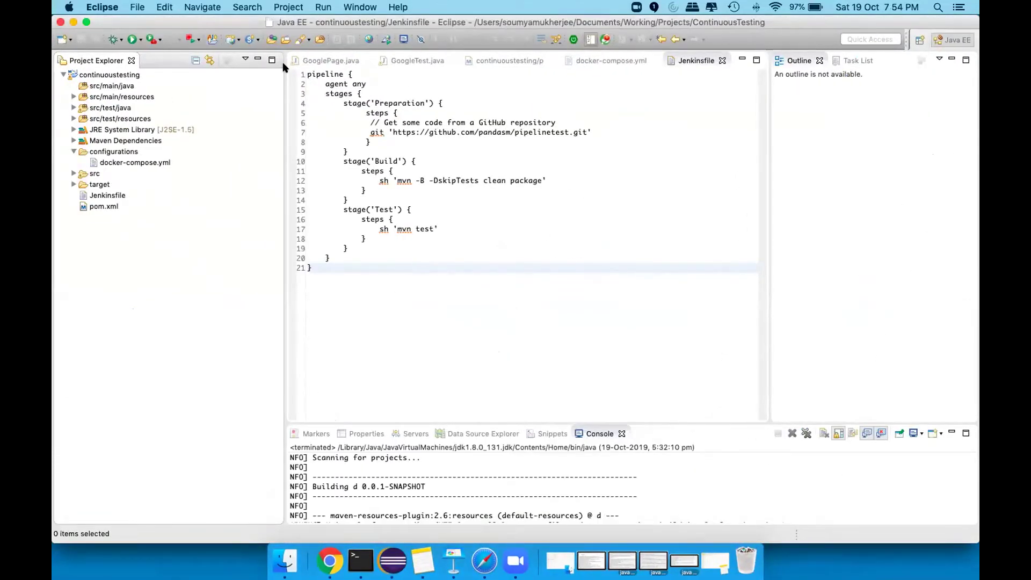
pyautogui.click(721, 61)
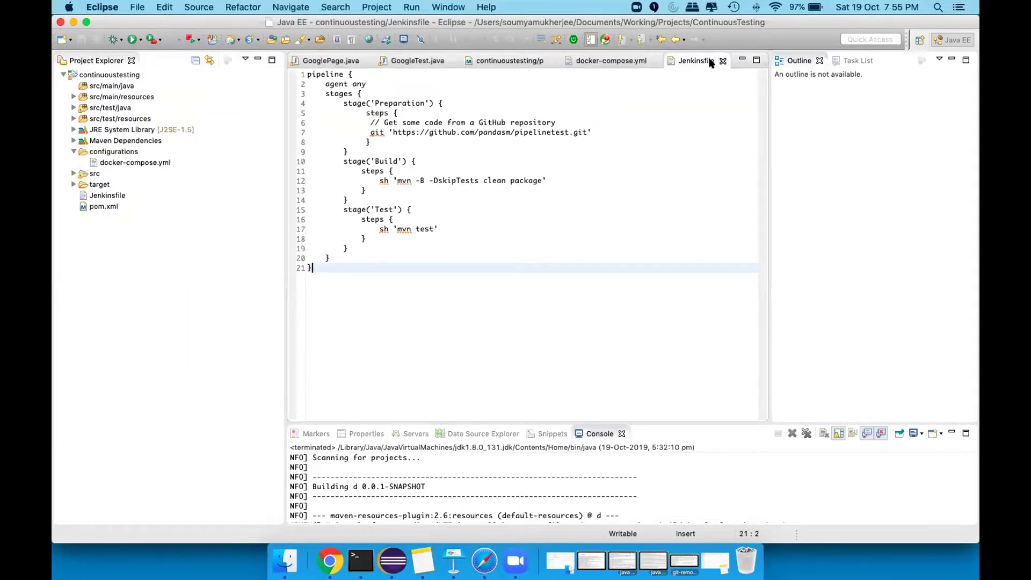
pyautogui.click(656, 60)
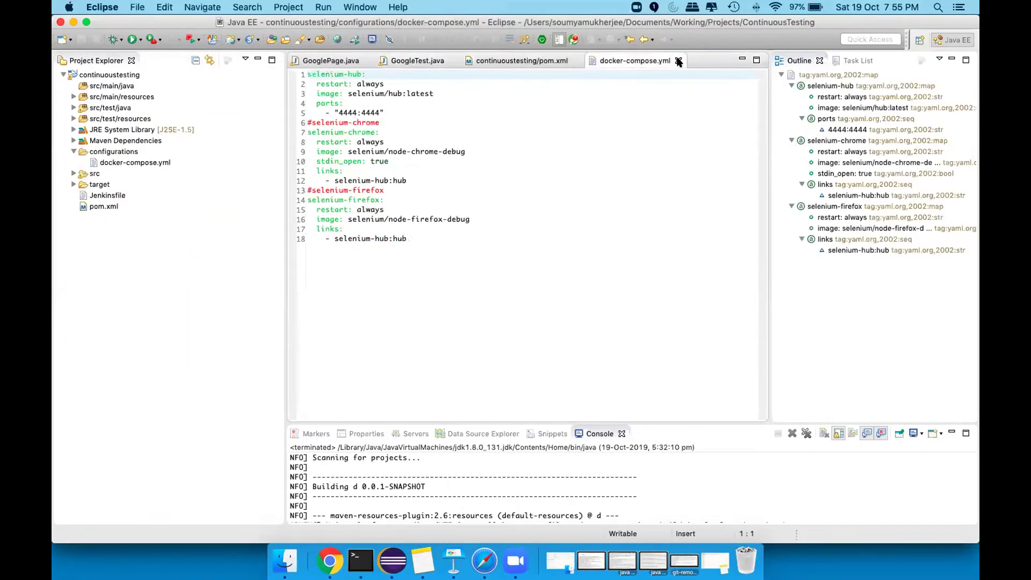
pyautogui.click(678, 61)
pyautogui.click(553, 62)
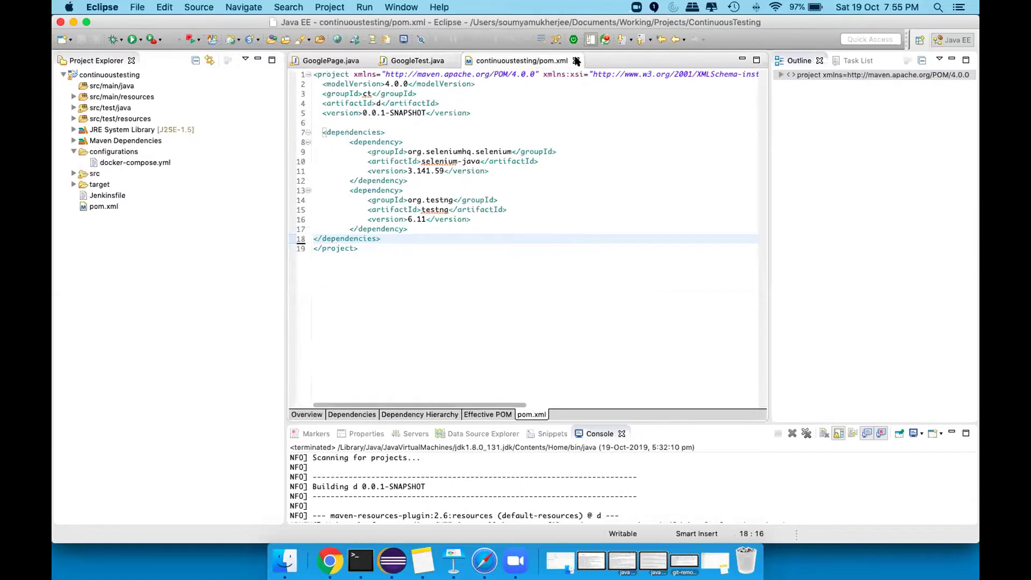
pyautogui.click(575, 61)
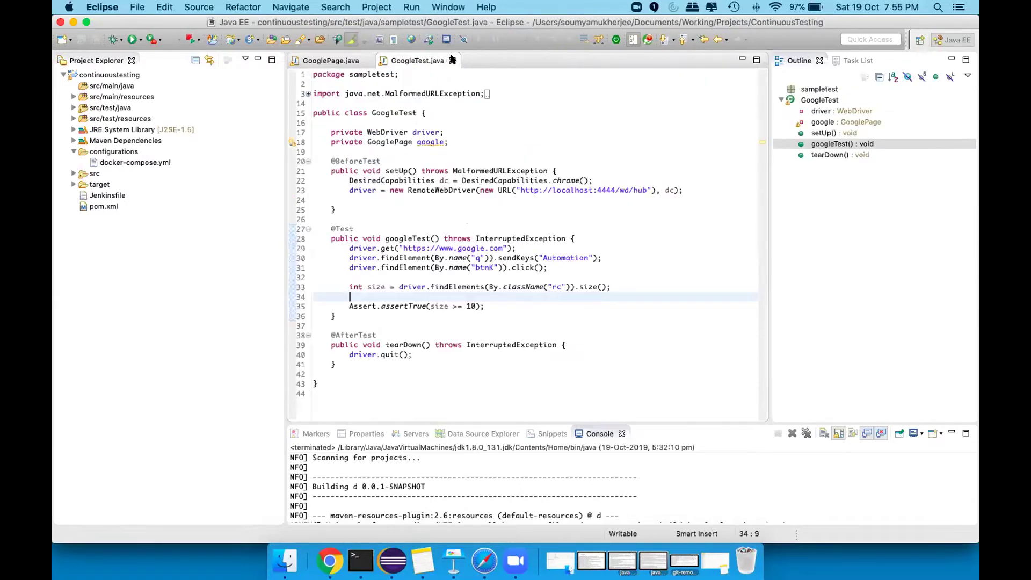
pyautogui.click(452, 60)
pyautogui.click(366, 60)
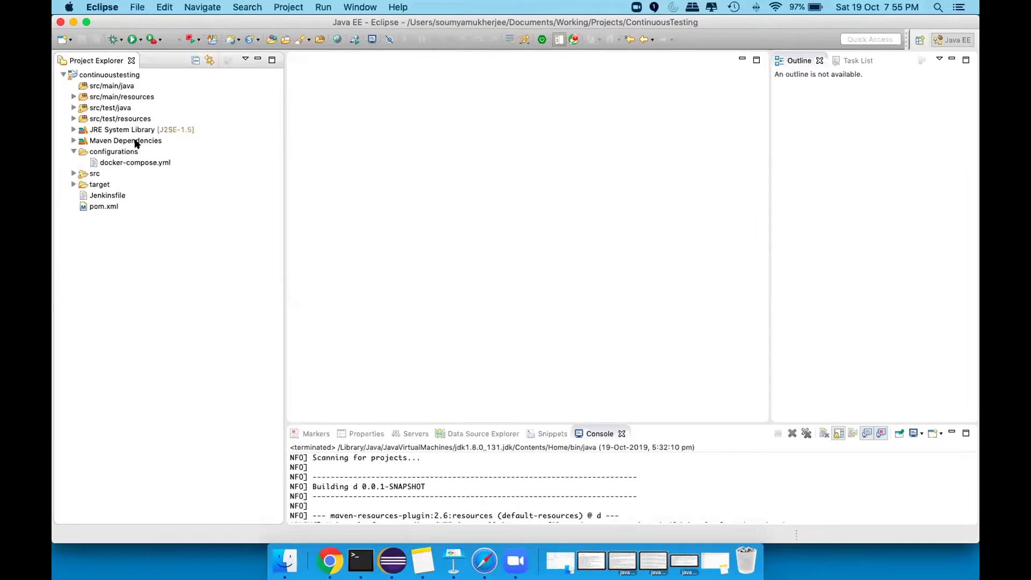
# - Open GoogleTest.java from the sampletest package under src/test/java, and collapse the configurations folder in the project tree
pyautogui.click(73, 108)
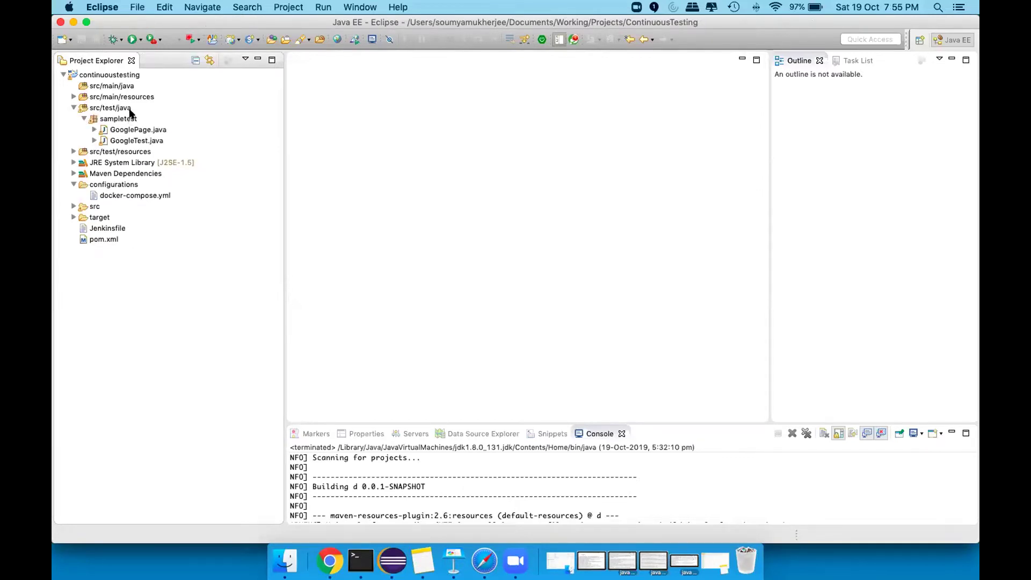
pyautogui.doubleClick(144, 141)
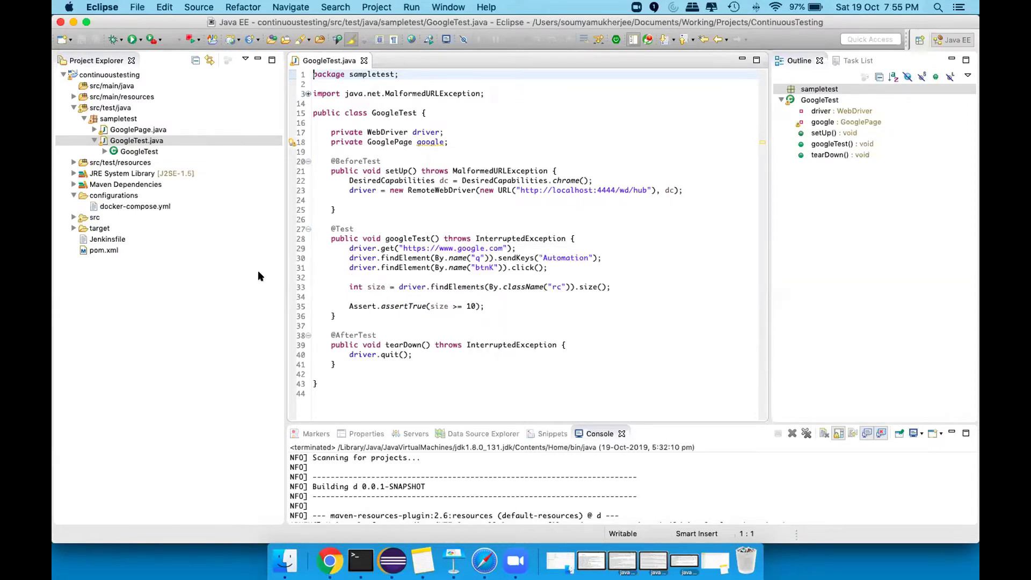
pyautogui.click(74, 195)
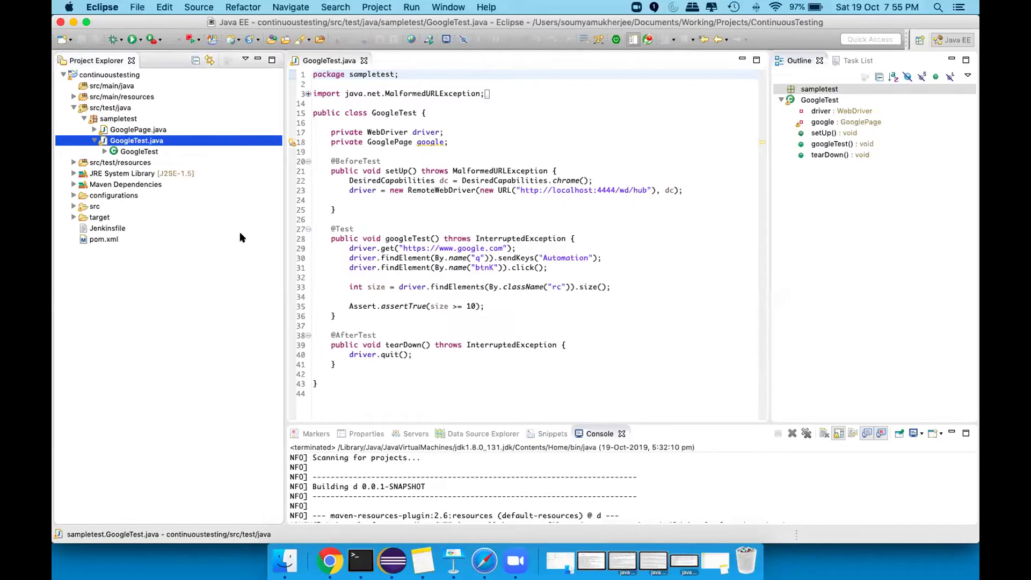
# - Open the XML source of the project's pom.xml and minimize the Outline view to widen the editor
pyautogui.click(110, 239)
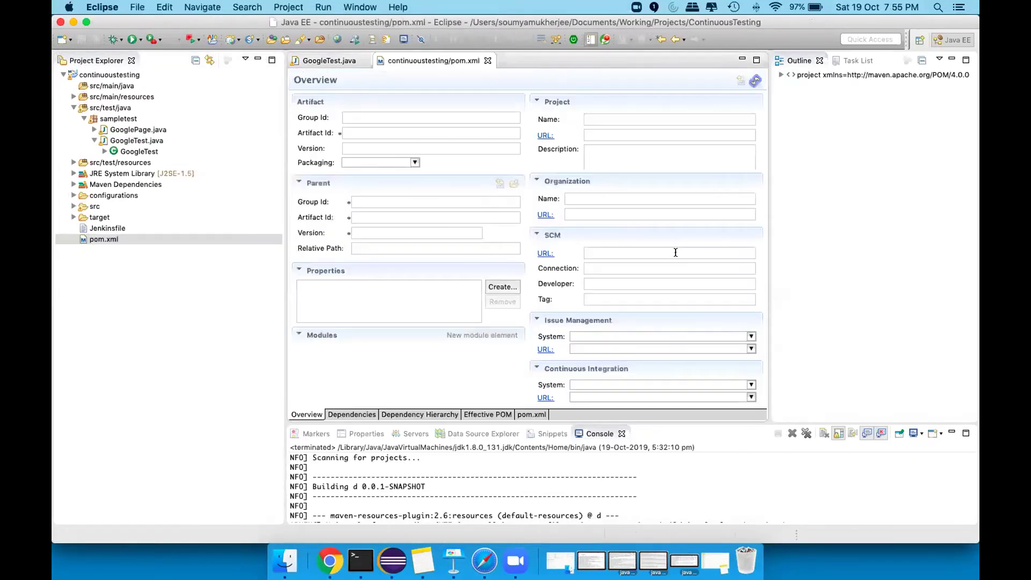
pyautogui.click(530, 414)
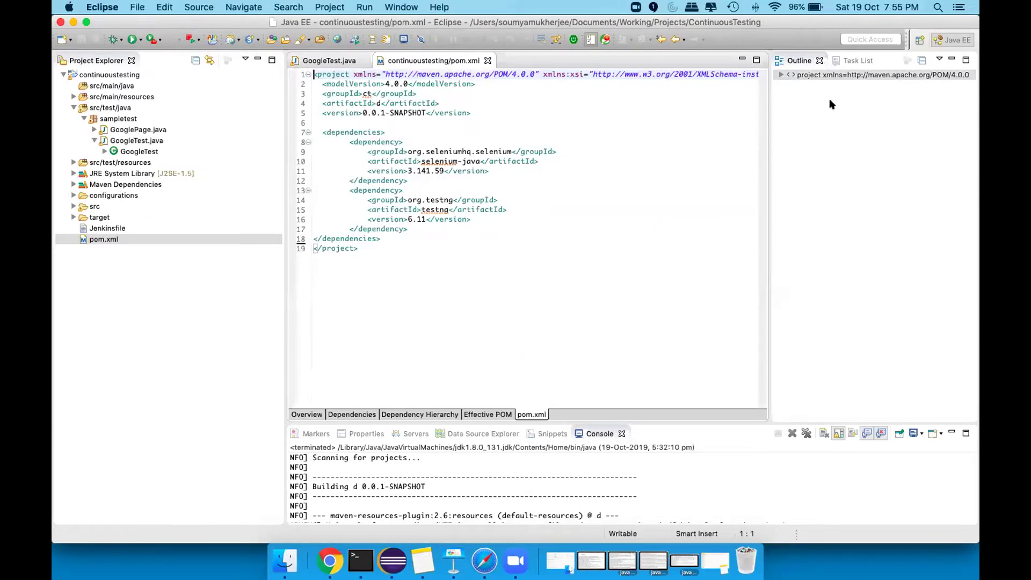
pyautogui.click(820, 60)
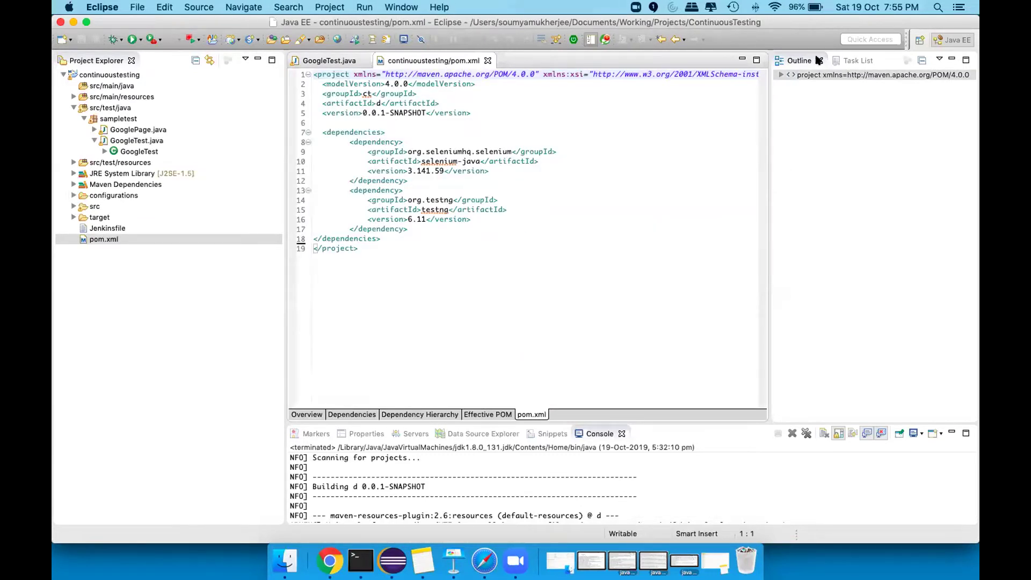
pyautogui.click(951, 59)
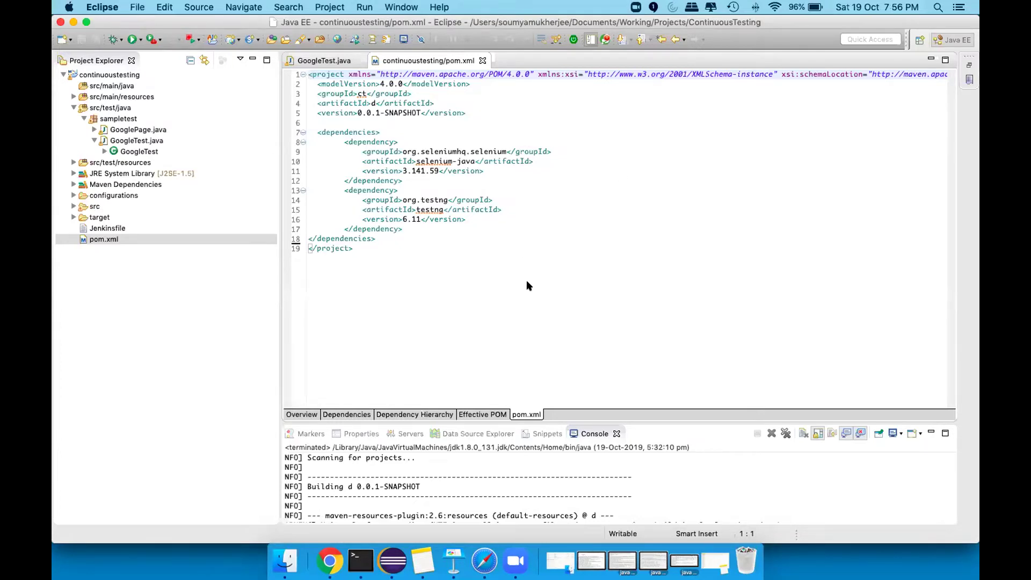
pyautogui.press('XF86AudioRaiseVolume')
pyautogui.press('XF86AudioRaiseVolume')
pyautogui.press('XF86AudioRaiseVolume')
pyautogui.press('XF86AudioRaiseVolume')
pyautogui.press('XF86AudioRaiseVolume')
# - Open the project's Jenkinsfile and examine the git repository line in its Preparation stage along with the Build and Test stages
pyautogui.click(113, 230)
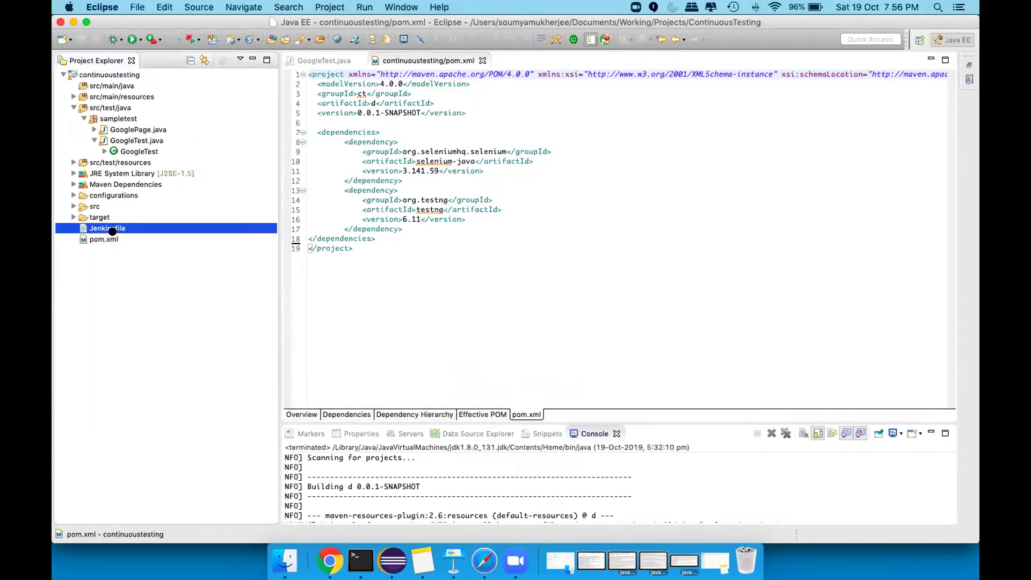
pyautogui.doubleClick(112, 231)
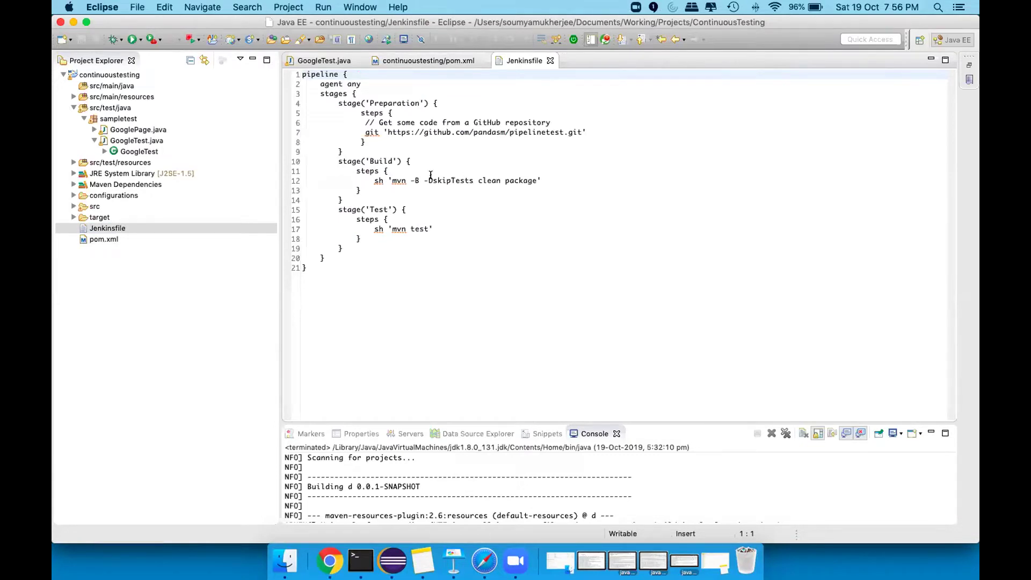
pyautogui.moveTo(363, 132); pyautogui.dragTo(601, 132)
pyautogui.click(126, 78)
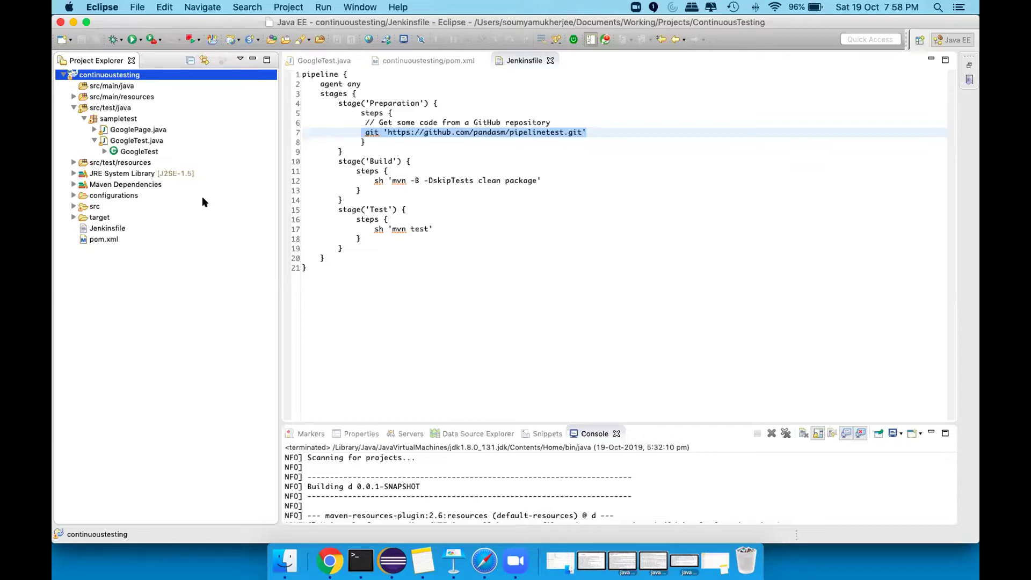
pyautogui.click(106, 241)
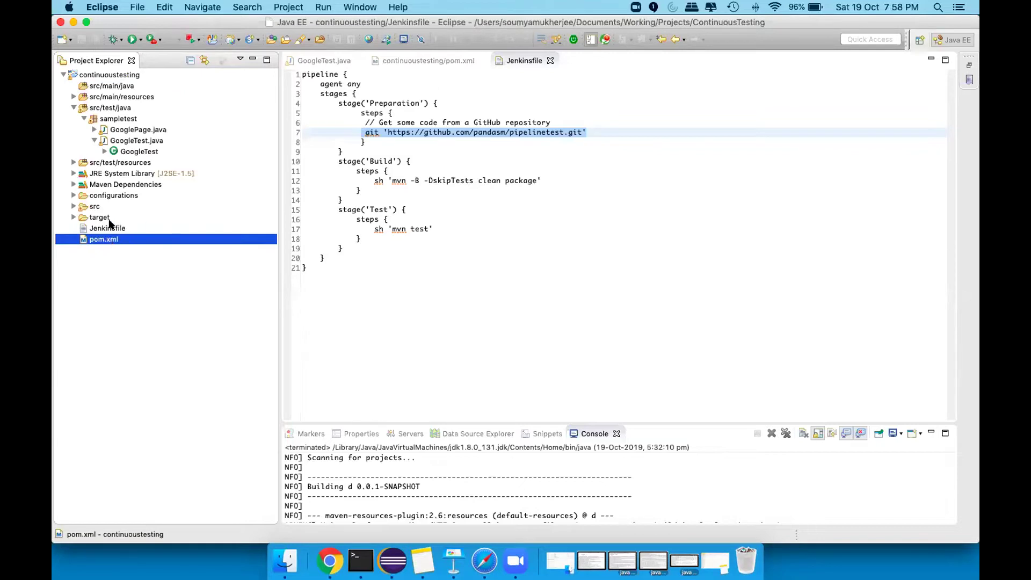
pyautogui.click(110, 228)
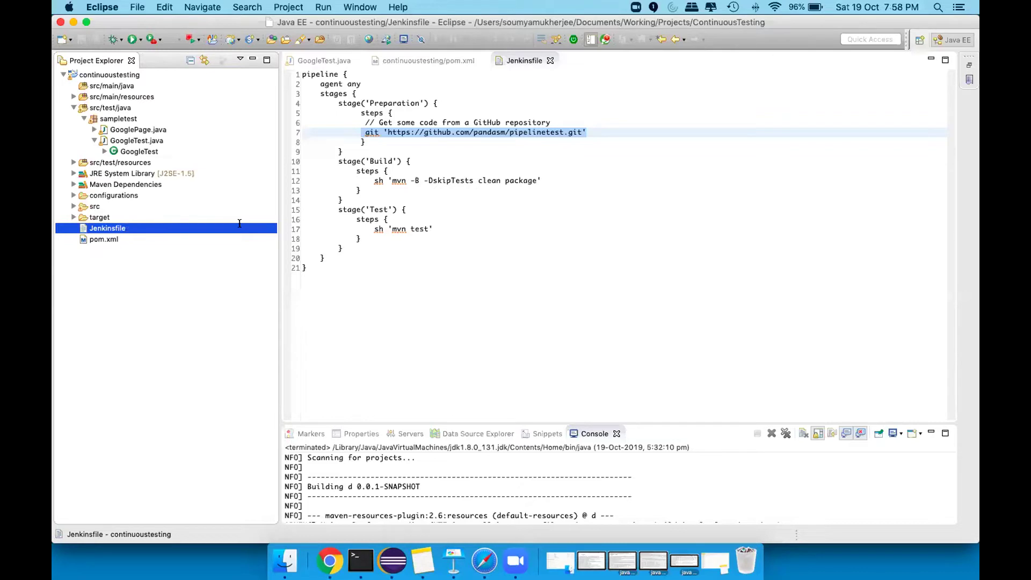
pyautogui.click(437, 259)
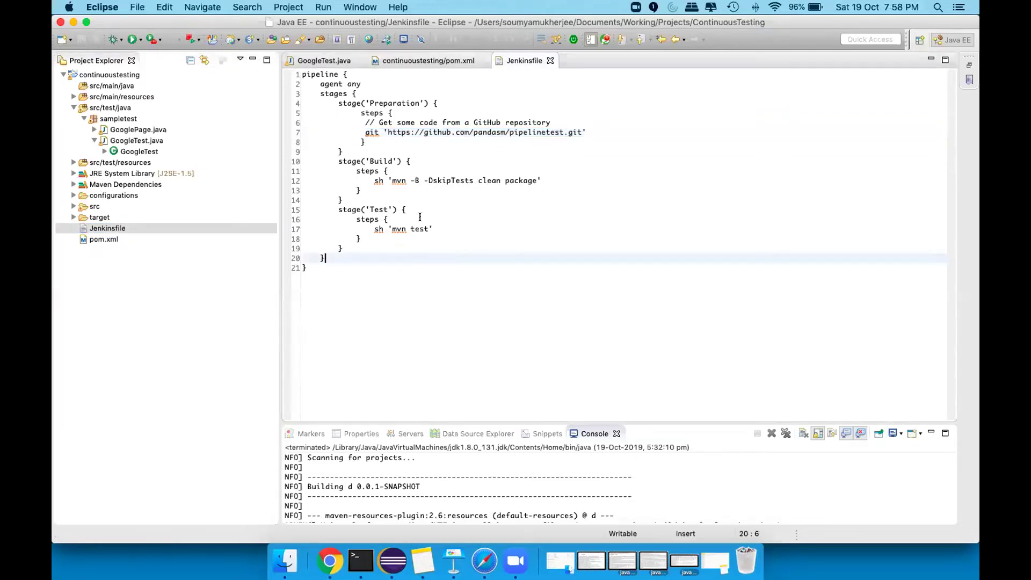
# - Copy the entire pipeline code of the Jenkinsfile
pyautogui.moveTo(338, 257); pyautogui.dragTo(291, 181)
pyautogui.click(315, 283)
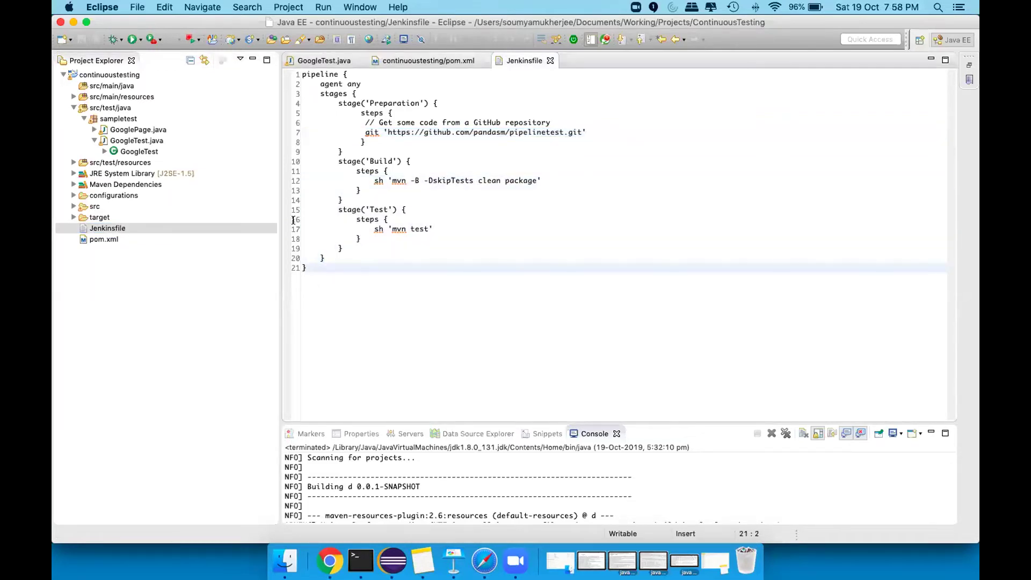
pyautogui.press('super+a')
pyautogui.press('super+c')
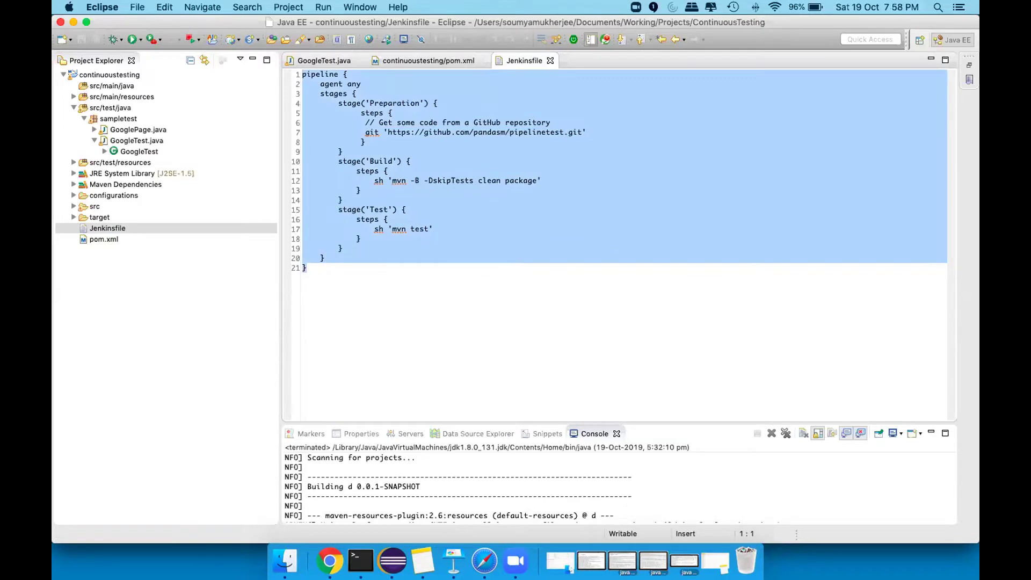
# - Switch to Chrome and open the test-webinar pipeline's configuration at its Pipeline script
pyautogui.click(322, 541)
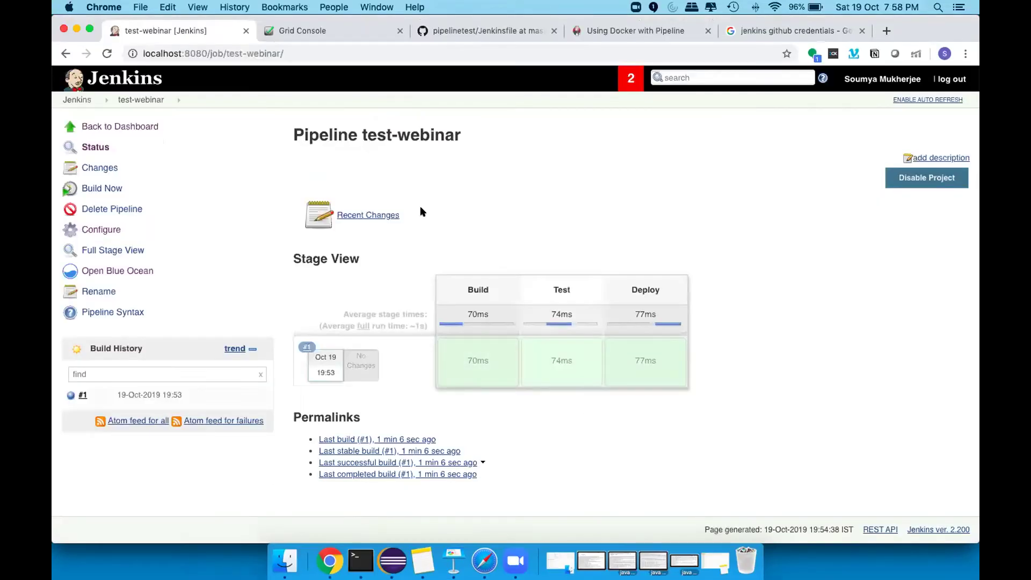
pyautogui.click(101, 230)
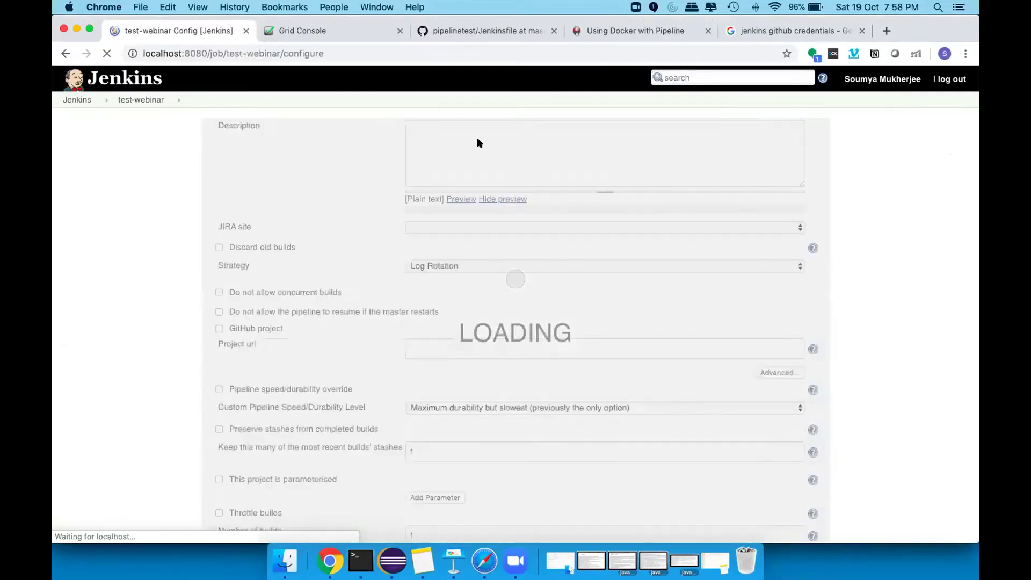
pyautogui.scroll(-3, 437, 381)
pyautogui.scroll(-8, 437, 387)
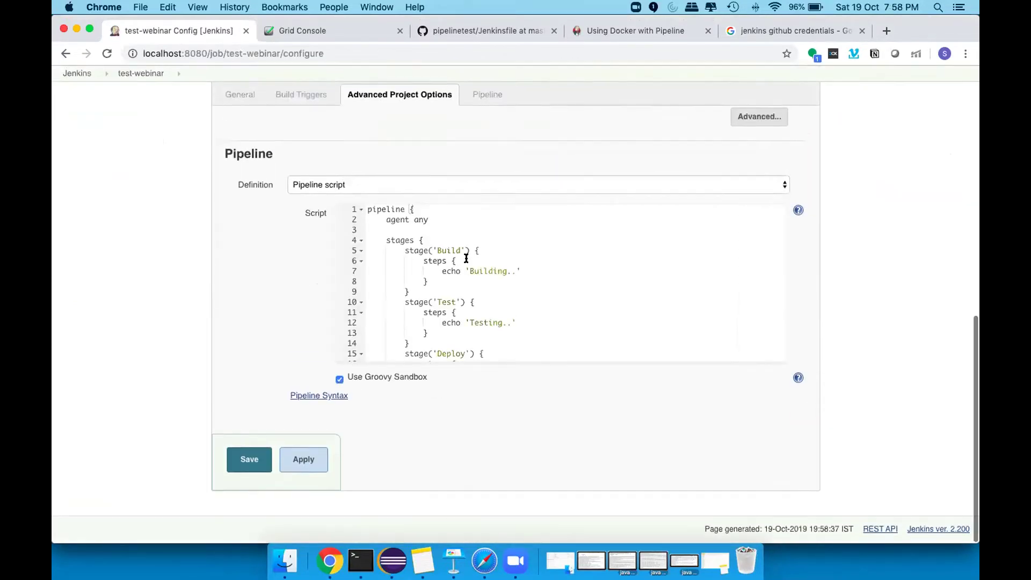
# - Replace the whole pipeline script with the copied Jenkinsfile code and save the configuration
pyautogui.click(540, 267)
pyautogui.press('super+a')
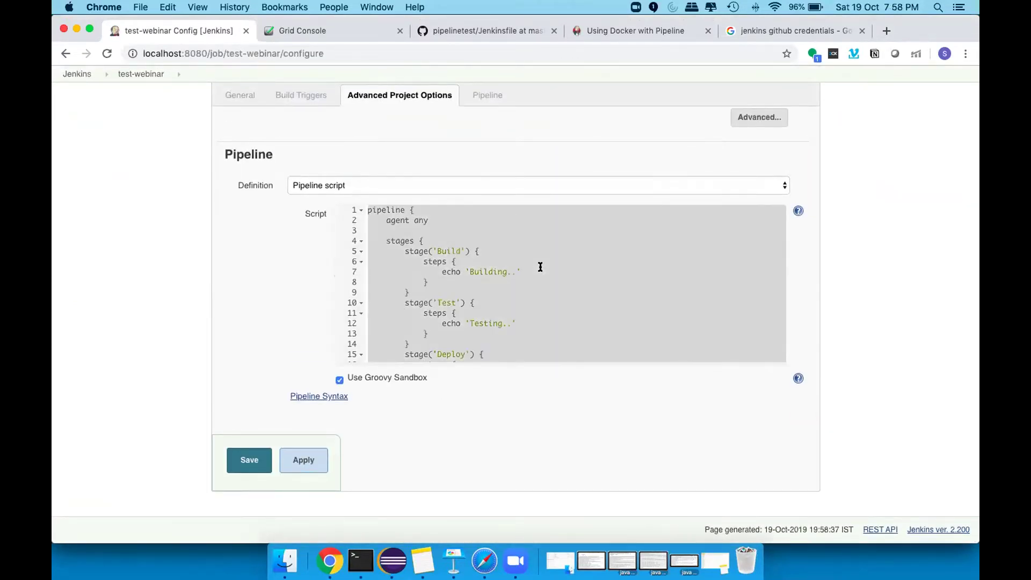
pyautogui.press('super+v')
pyautogui.scroll(2, 551, 297)
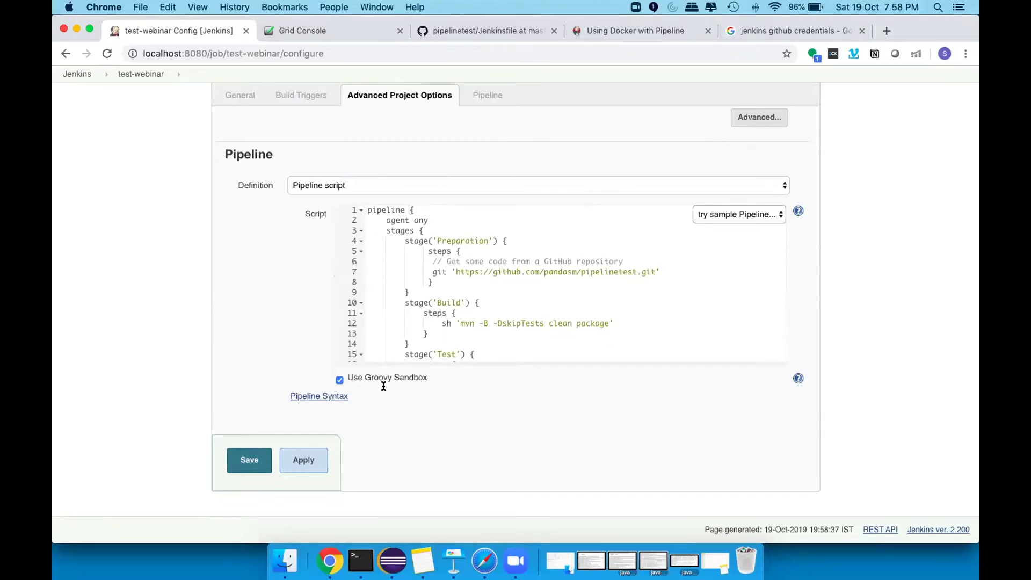
pyautogui.click(260, 463)
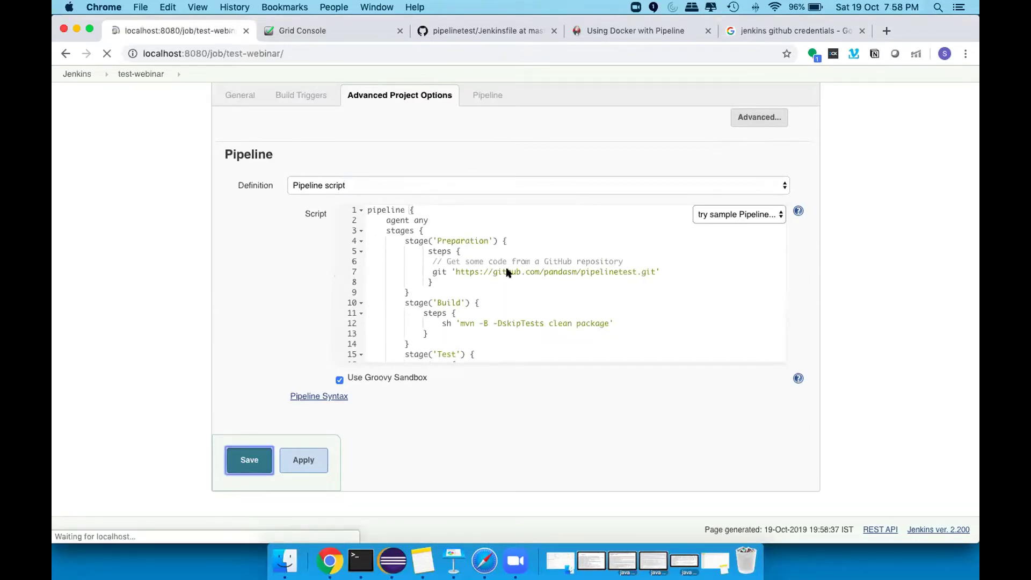
# - Start a new build of the test-webinar pipeline and open the console output of build #2
pyautogui.click(110, 189)
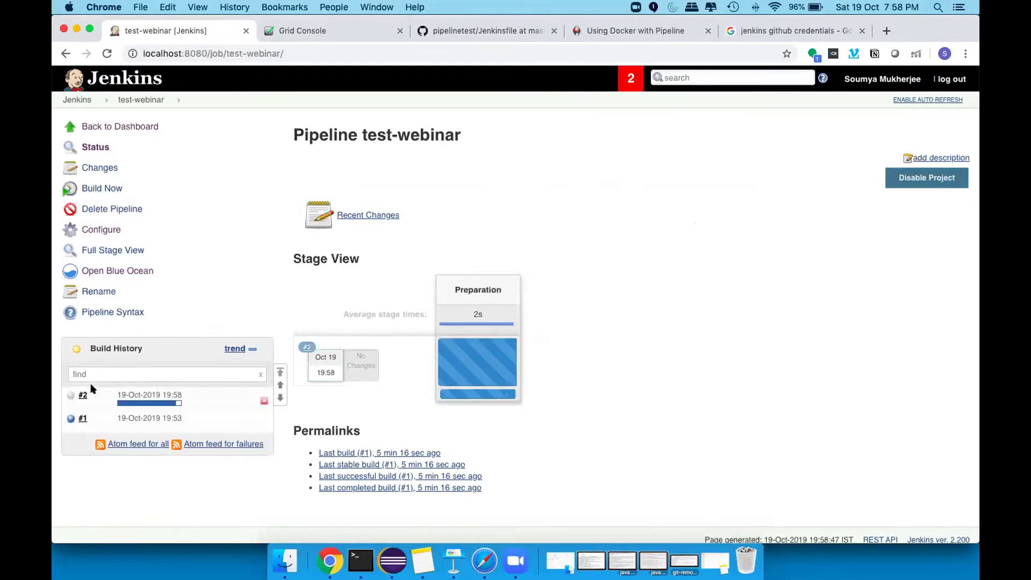
pyautogui.click(93, 396)
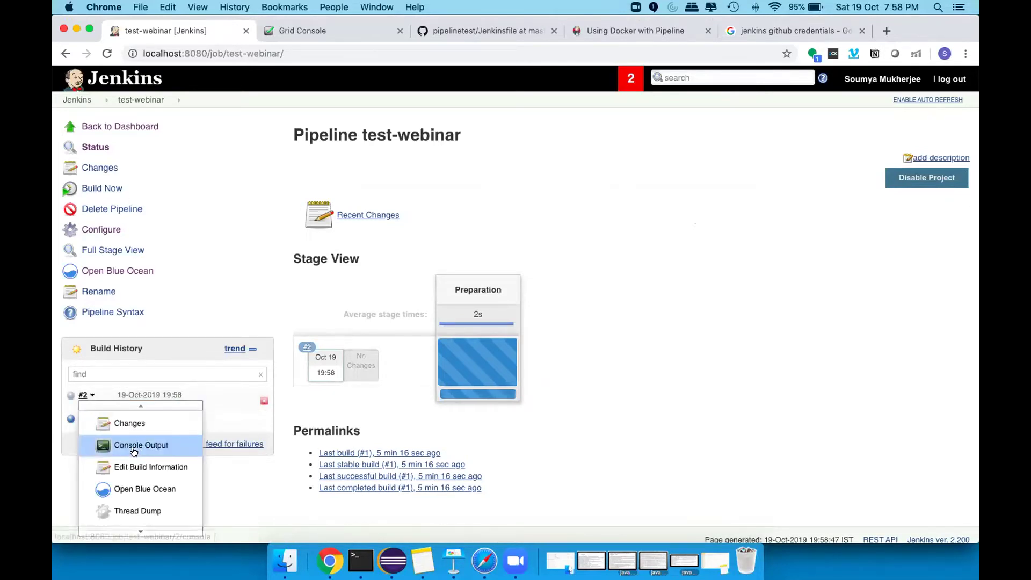
pyautogui.click(120, 442)
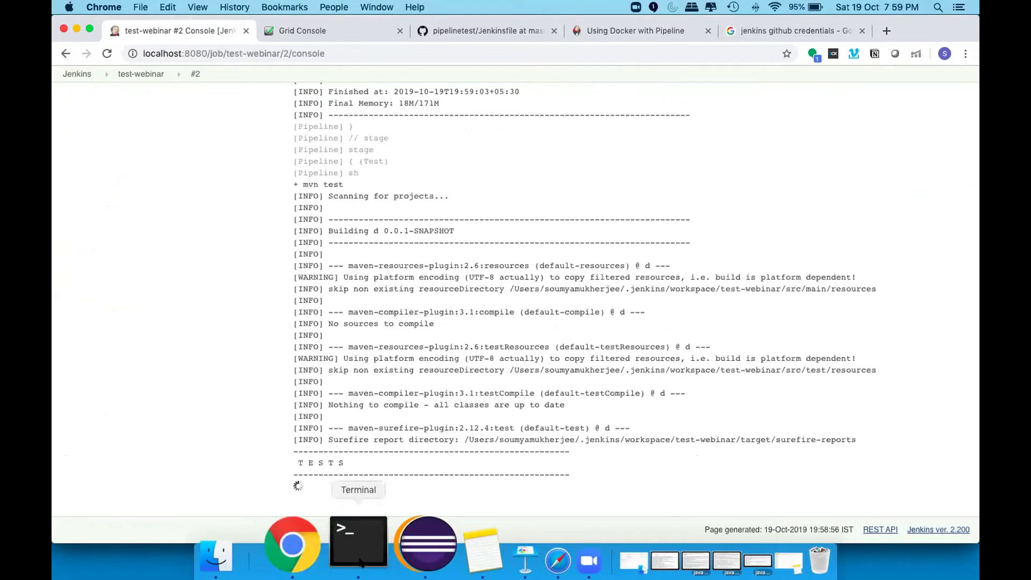
# - Inspect the Jenkins, Selenium hub and Selenium node terminal windows, minimizing the Jenkins one and moving the node window clear of the hub
pyautogui.click(371, 542)
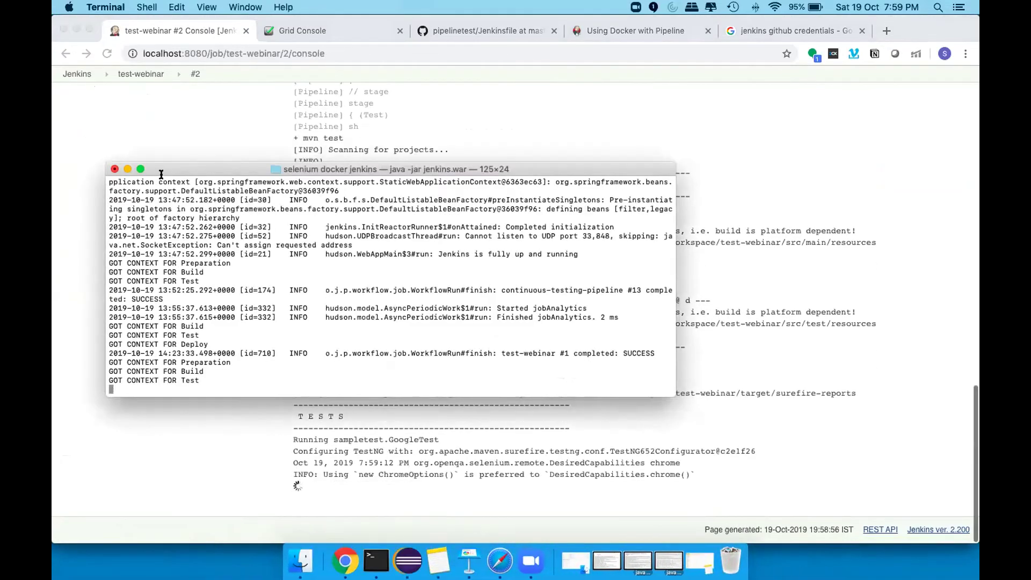
pyautogui.click(127, 169)
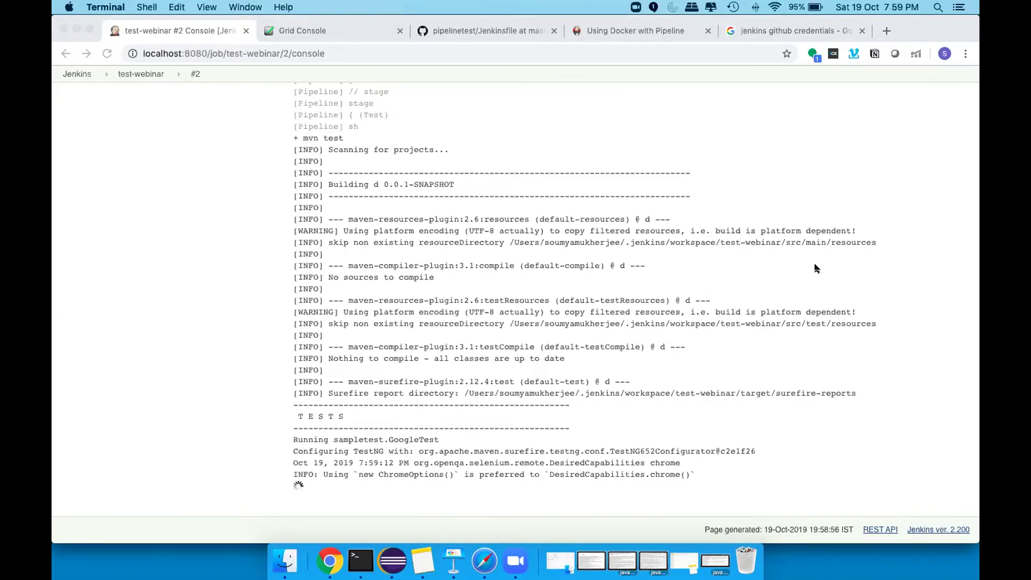
pyautogui.click(683, 562)
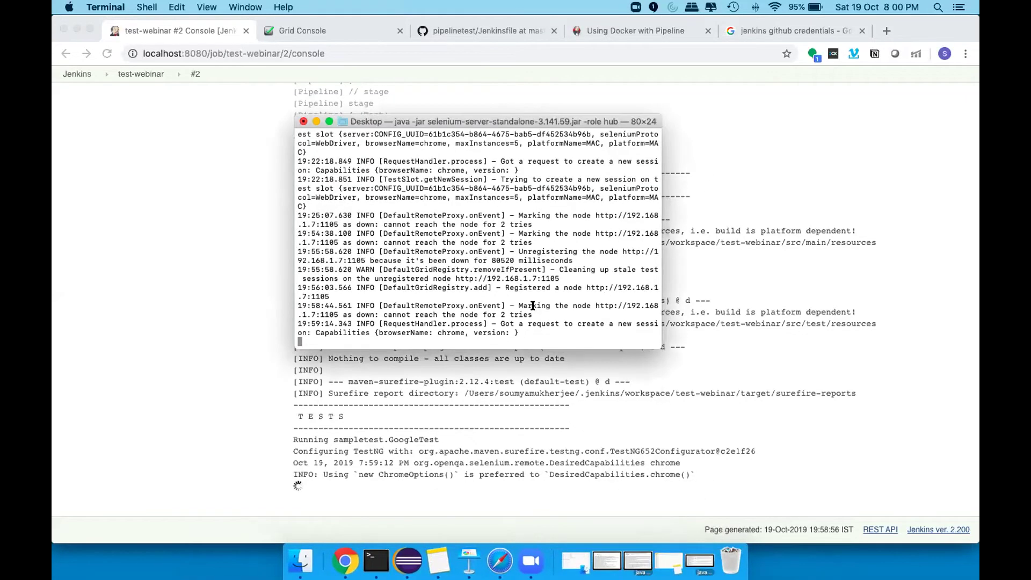
pyautogui.click(636, 559)
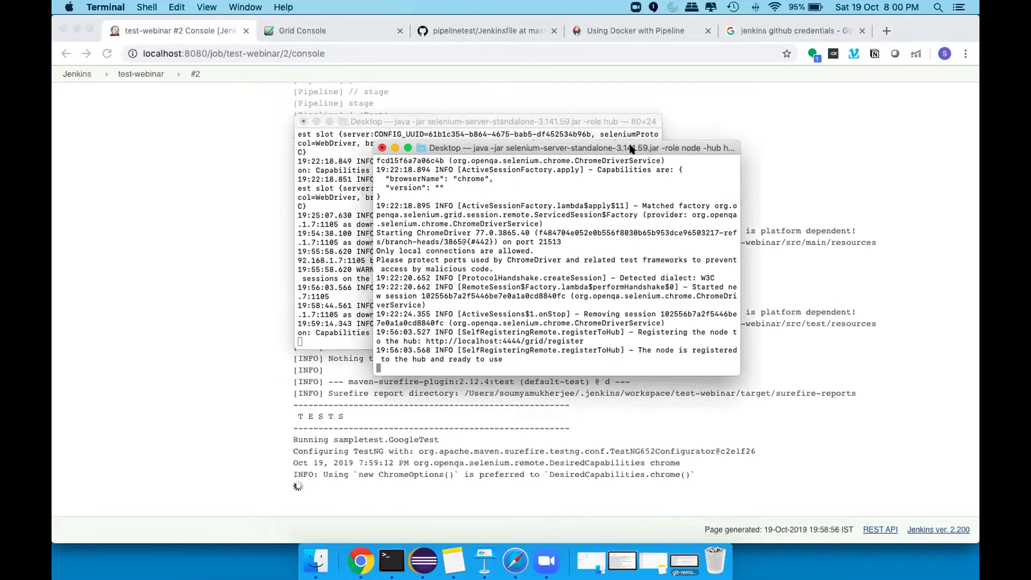
pyautogui.moveTo(636, 147); pyautogui.dragTo(790, 49)
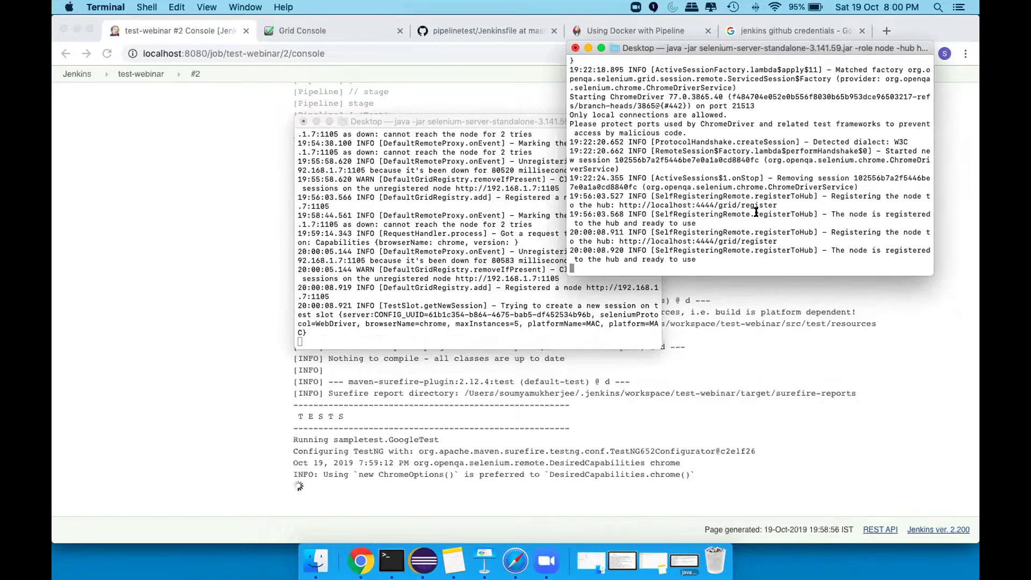
# - Check the computer's Wi-Fi connection and reload the Selenium Grid Console in Chrome
pyautogui.click(774, 7)
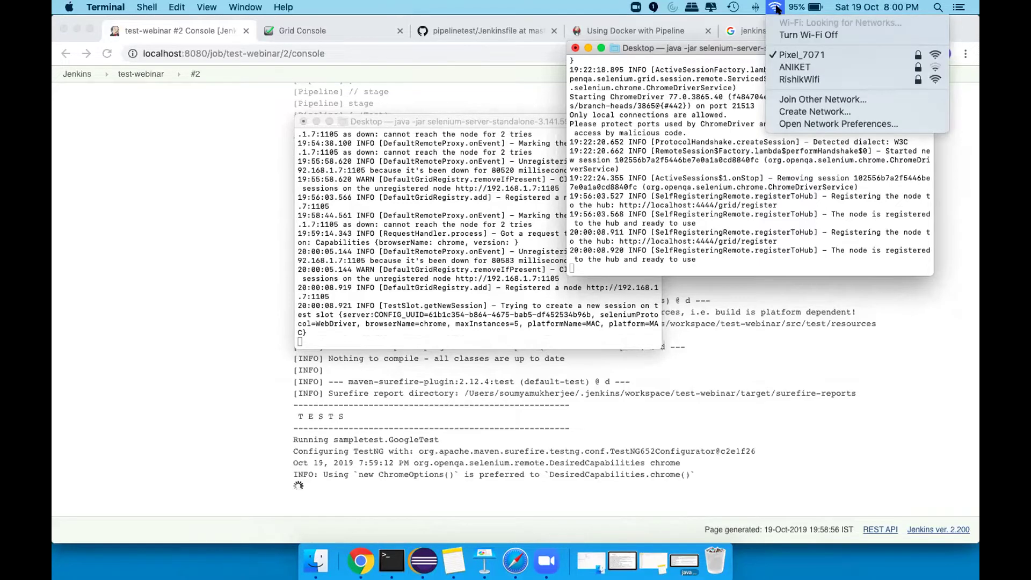
pyautogui.click(778, 255)
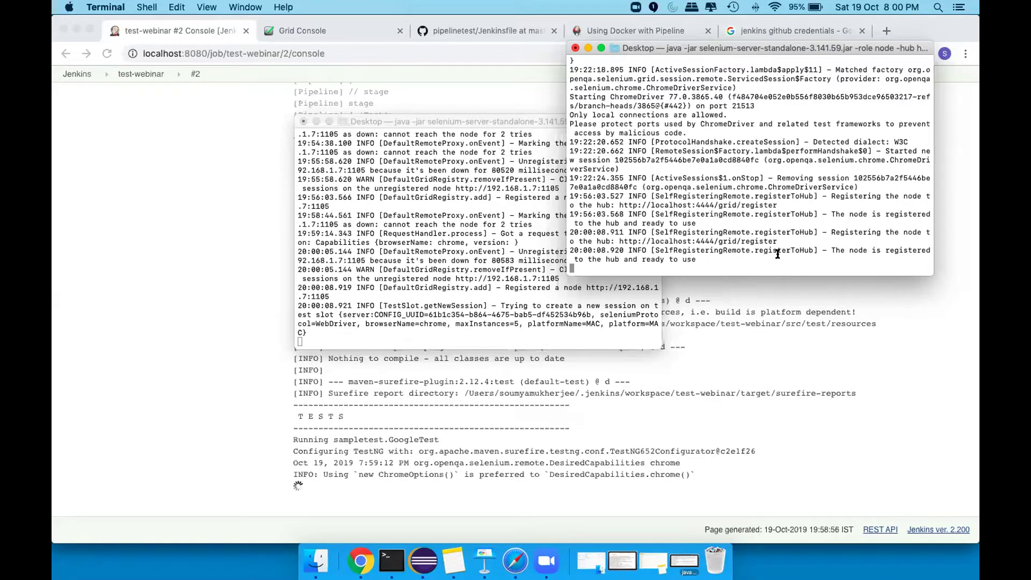
pyautogui.click(370, 32)
pyautogui.click(356, 54)
pyautogui.press('Return')
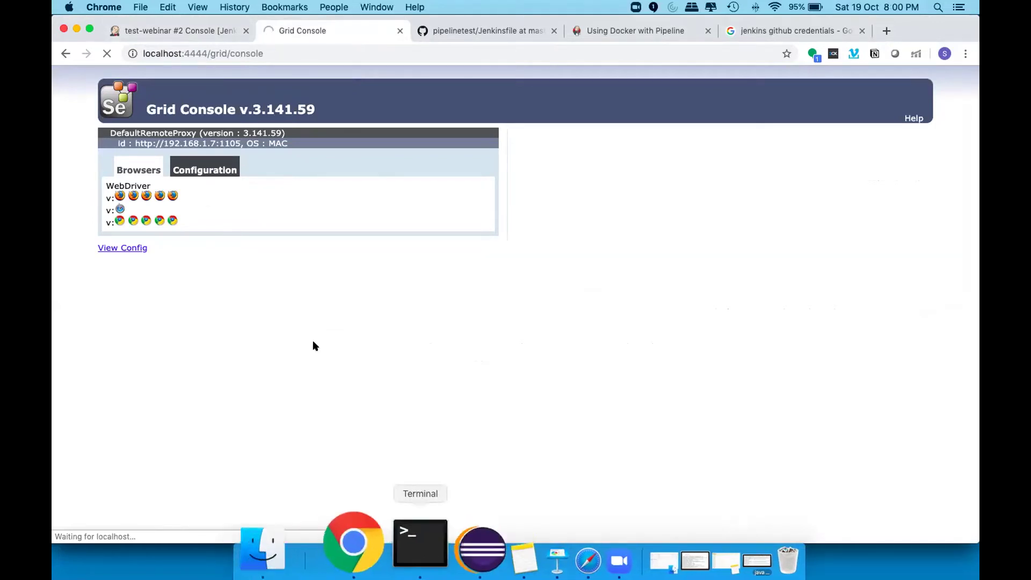
# - Return to build #2's console output, and recheck the Wi-Fi connection and the end of the log
pyautogui.click(211, 31)
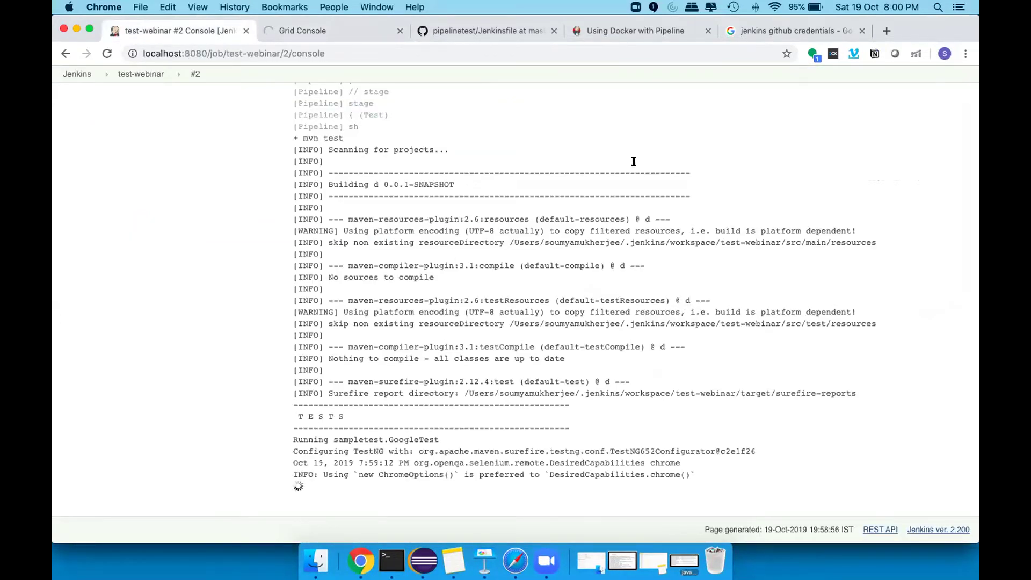
pyautogui.click(769, 8)
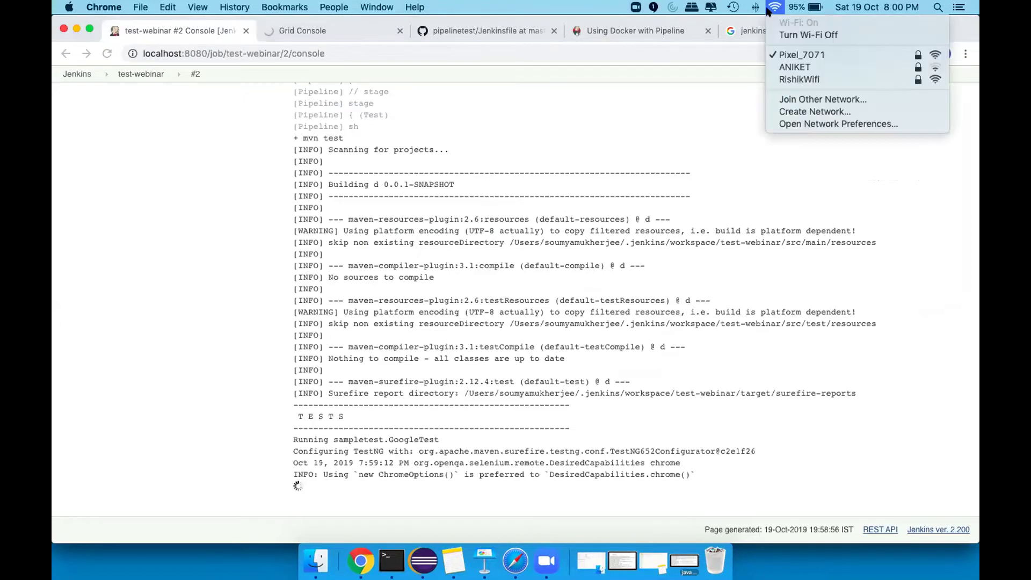
pyautogui.click(737, 189)
pyautogui.scroll(-1, 670, 289)
pyautogui.scroll(1, 670, 288)
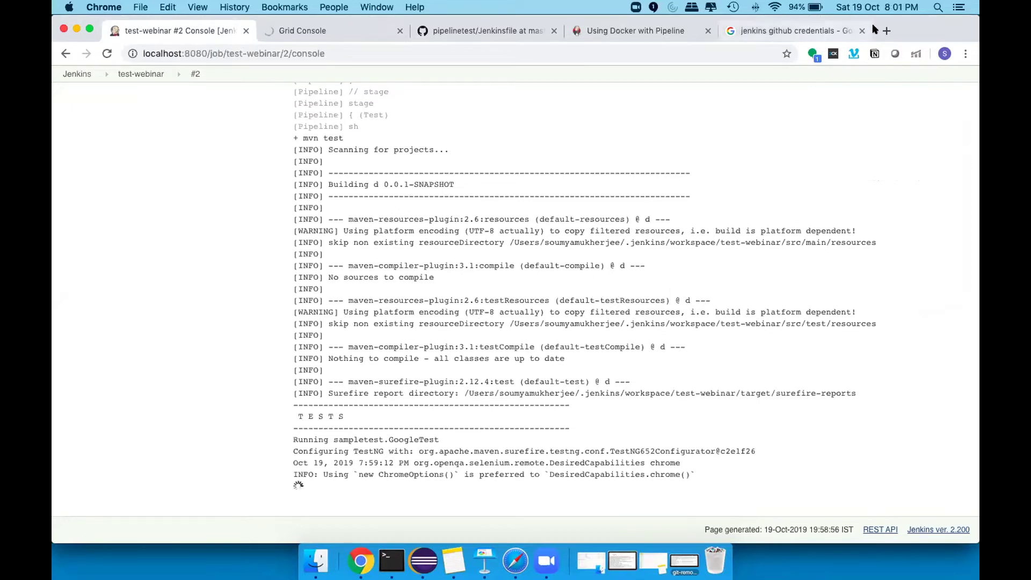
# - Load the Google home page in the tab holding the jenkins github credentials search to test the internet connection
pyautogui.click(843, 33)
pyautogui.click(699, 53)
pyautogui.write('googl')
pyautogui.press('Return')
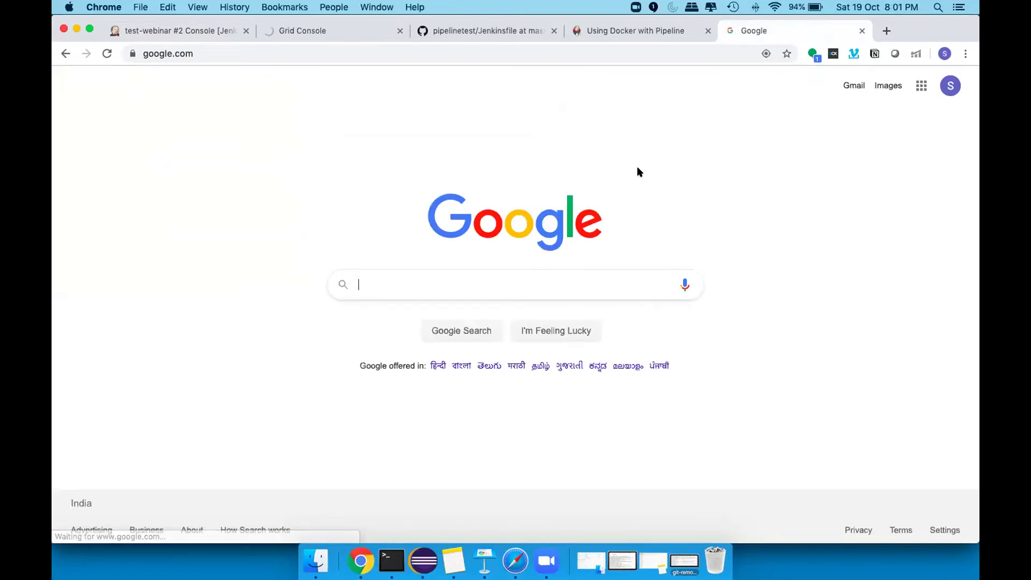
# - Check the Grid Console, and review build #2's console output from the Git checkout to the test run
pyautogui.click(336, 33)
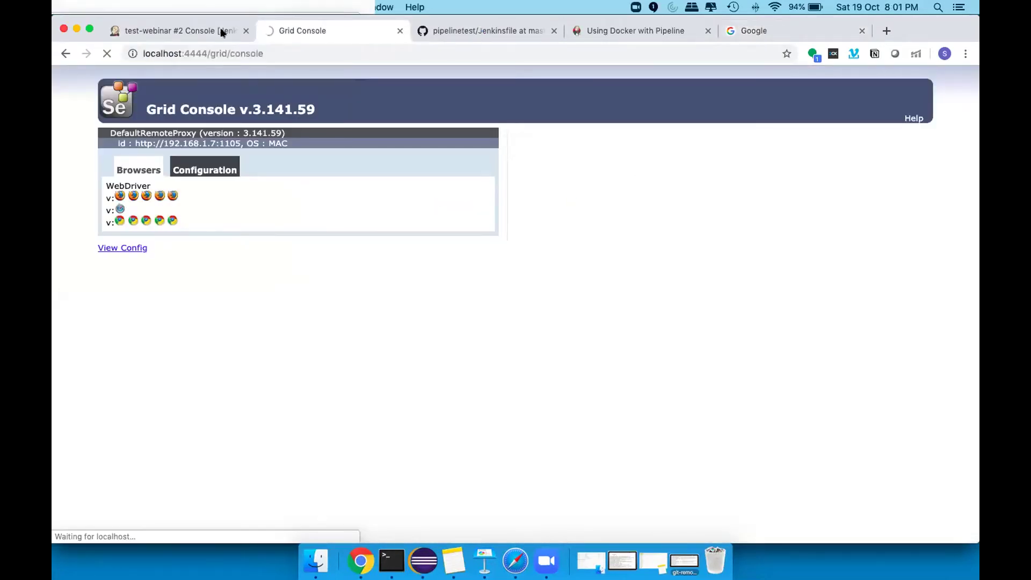
pyautogui.click(209, 33)
pyautogui.scroll(15, 232, 186)
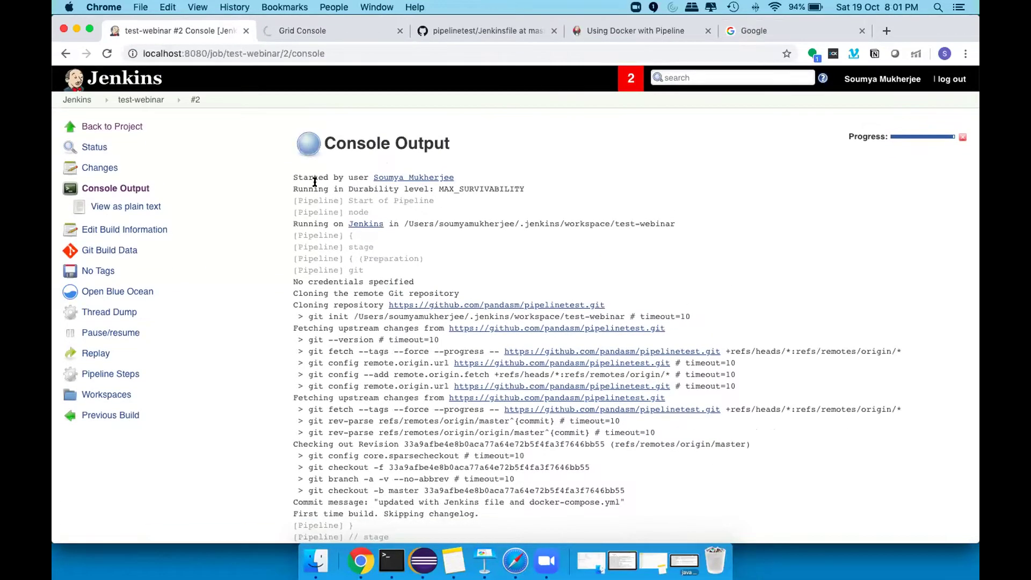
pyautogui.scroll(-20, 291, 292)
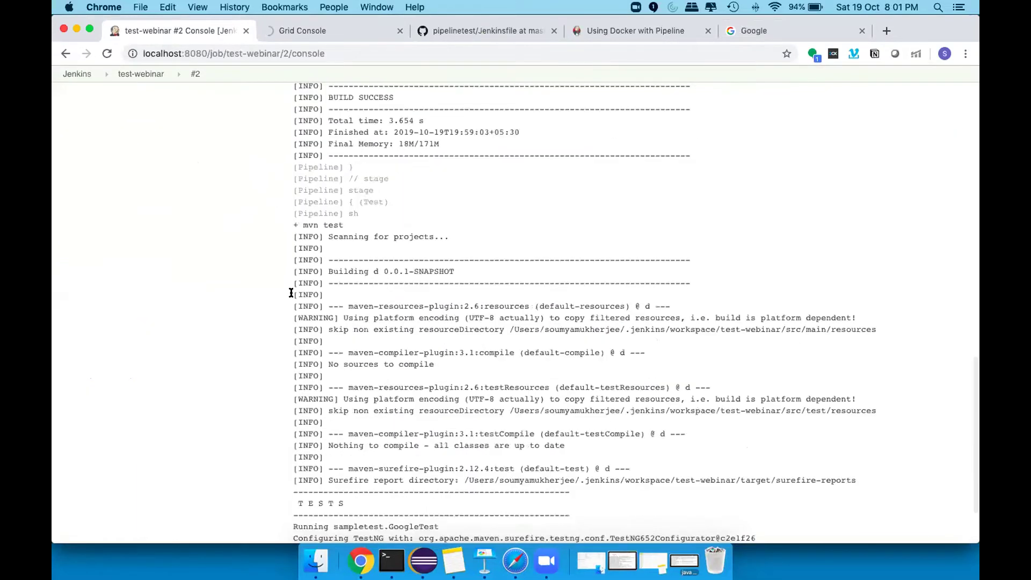
pyautogui.scroll(20, 291, 292)
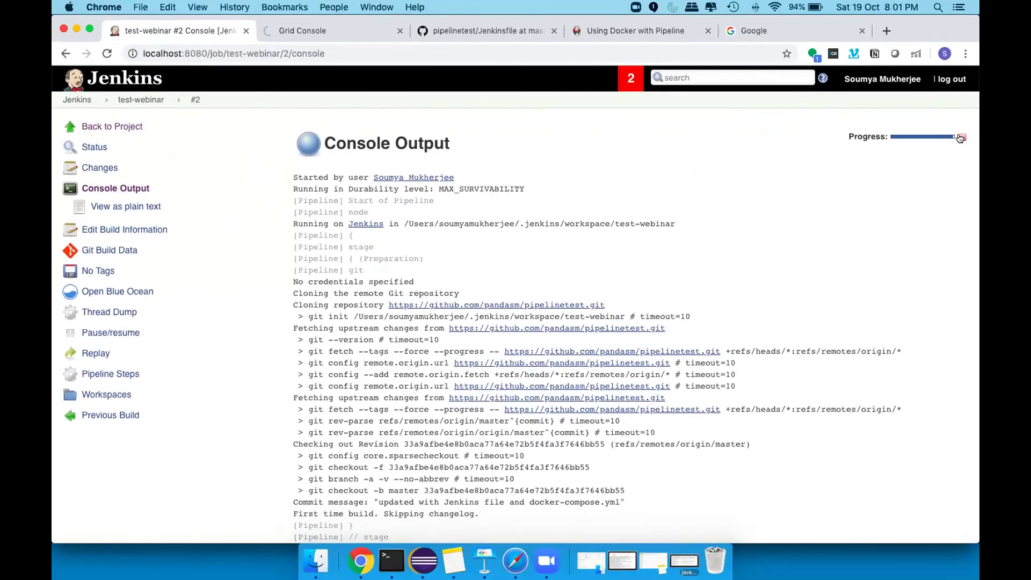
# - Abort the running build #2 and open the test-webinar pipeline page to check its stage view
pyautogui.click(962, 137)
pyautogui.click(626, 126)
pyautogui.click(156, 100)
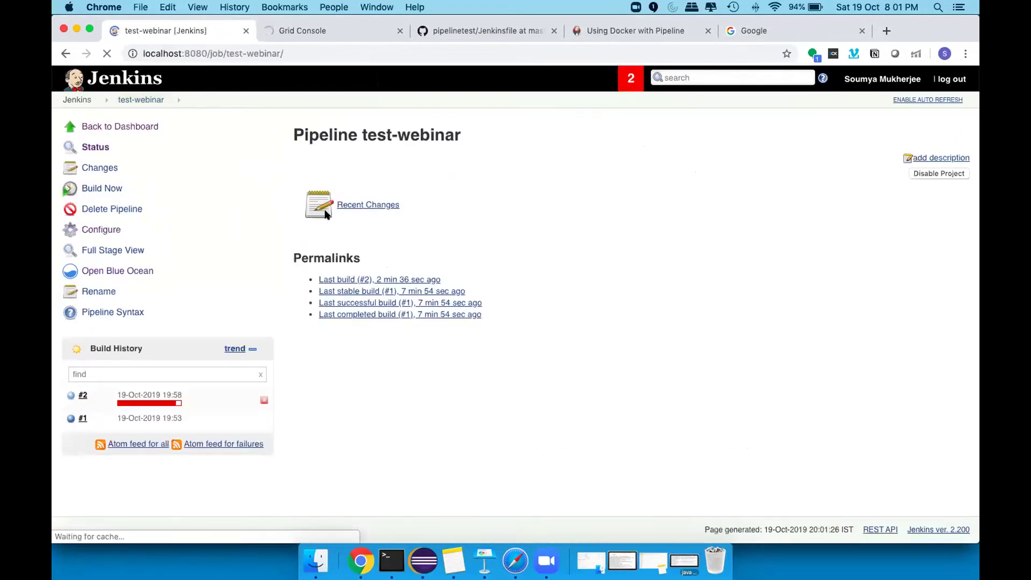
pyautogui.click(264, 400)
pyautogui.click(638, 126)
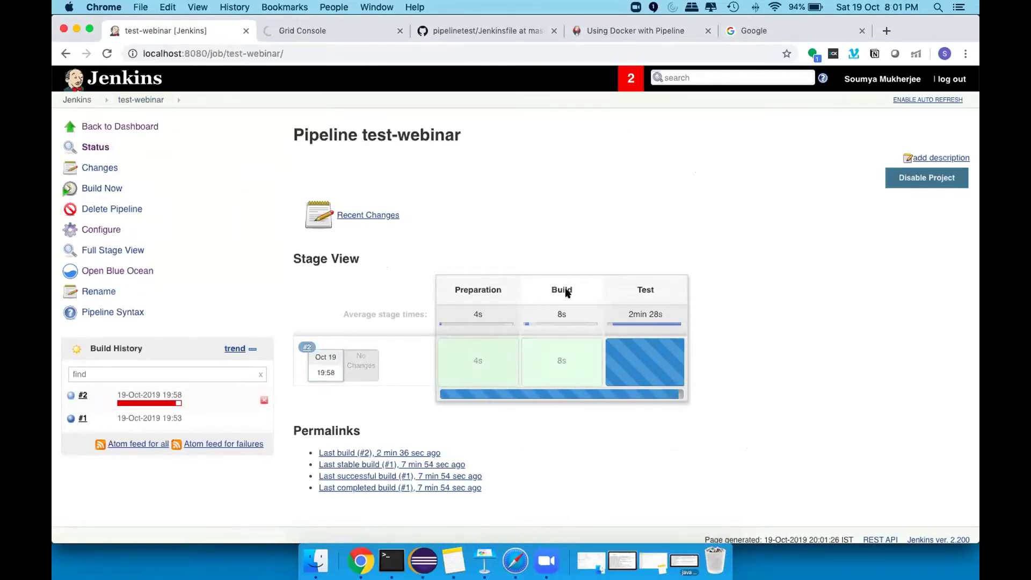
pyautogui.moveTo(568, 293)
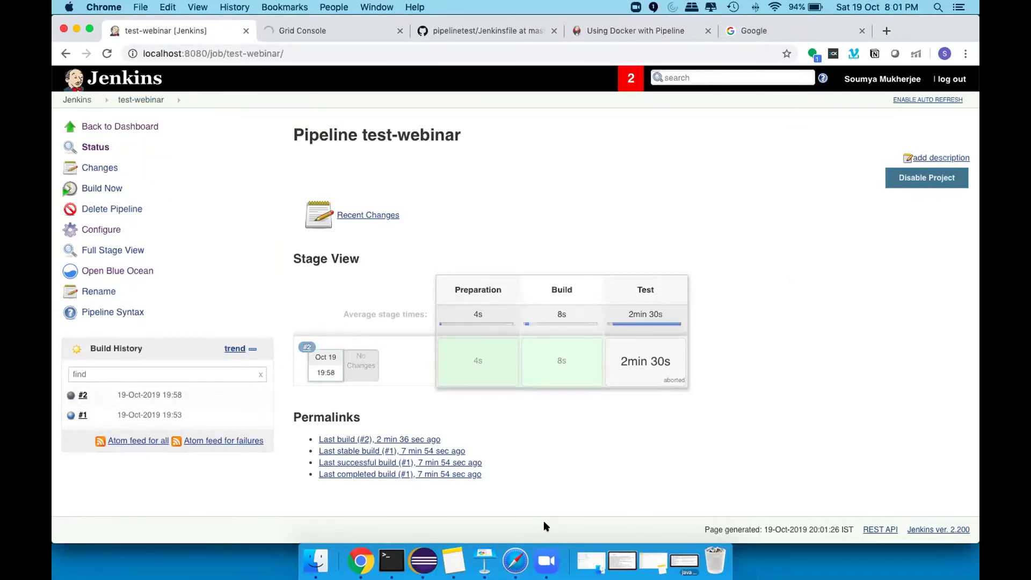
# - Check and minimize the Jenkins server's terminal window, and stop the Selenium node process in its own terminal
pyautogui.click(622, 560)
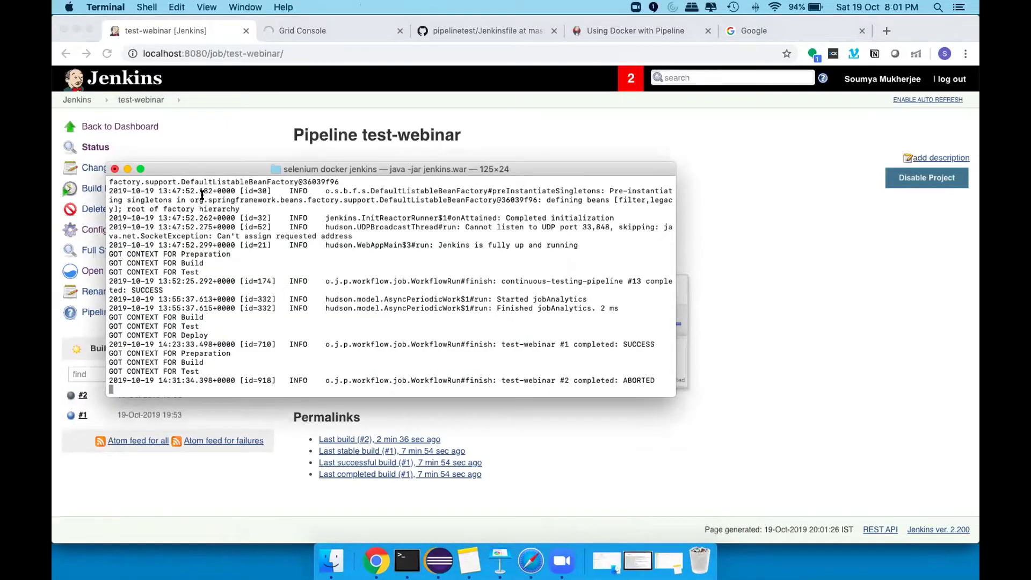
pyautogui.press('super+m')
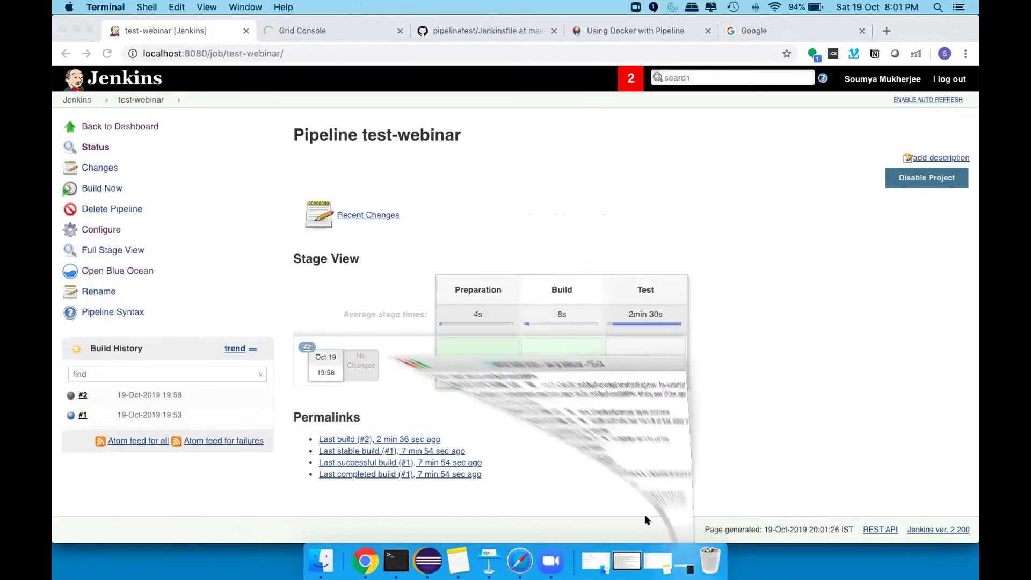
pyautogui.hotkey('ctrl', 'x')
pyautogui.hotkey('ctrl', 'x')
pyautogui.hotkey('ctrl', 'c')
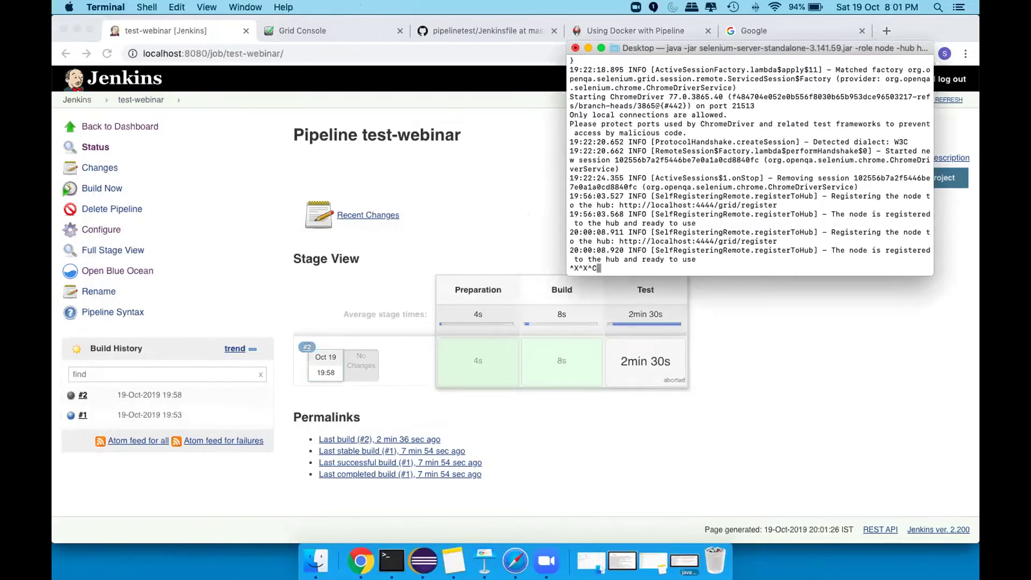
pyautogui.press('Return')
pyautogui.write('clear')
pyautogui.press('Return')
pyautogui.press('Up')
pyautogui.press('Up')
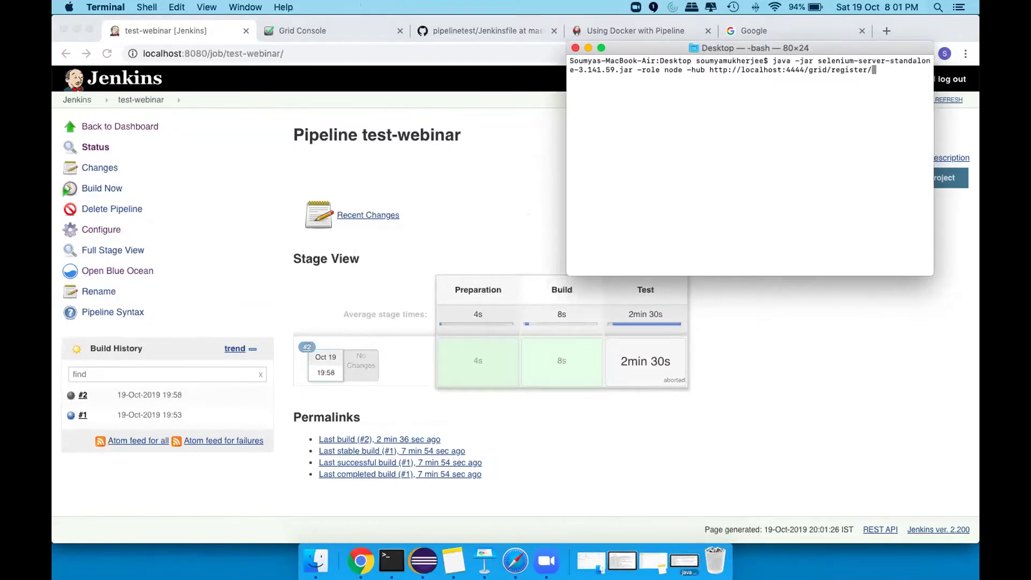
pyautogui.press('Return')
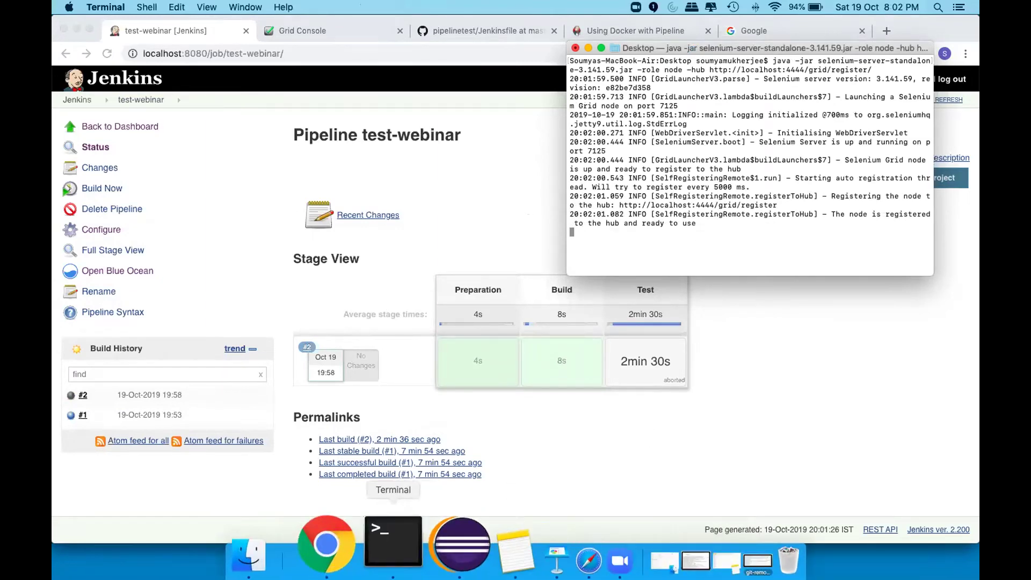
# - Bring up the Selenium hub's terminal window, stop the running hub process and clear the terminal
pyautogui.rightClick(393, 542)
pyautogui.click(462, 333)
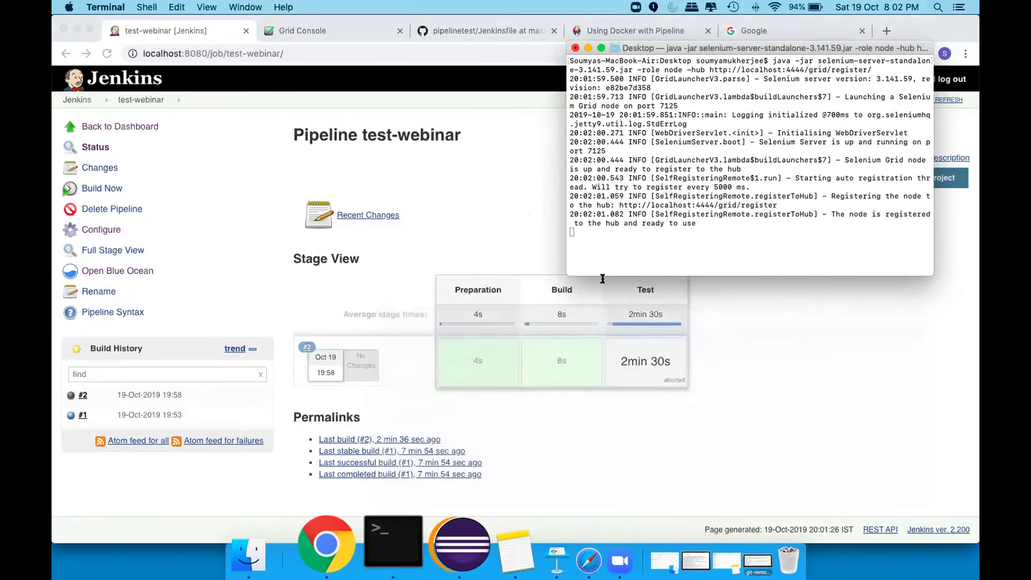
pyautogui.hotkey('ctrl', 'c')
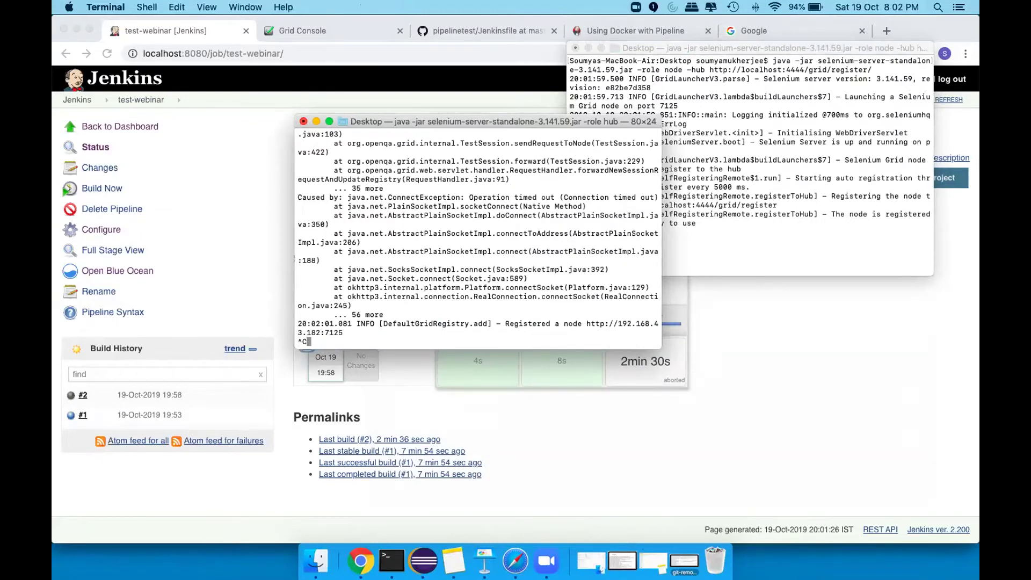
pyautogui.write('clear')
pyautogui.press('Return')
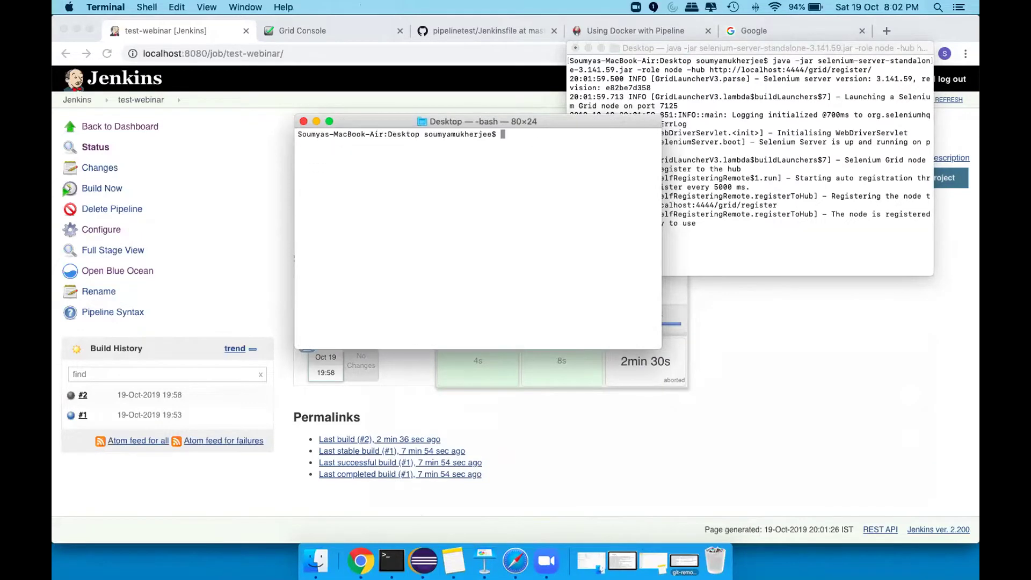
# - Restart the hub with java -jar selenium-server-standalone-3.141.59.jar -role hub, and move its window clear of the node's terminal
pyautogui.press('Up')
pyautogui.press('Up')
pyautogui.press('Return')
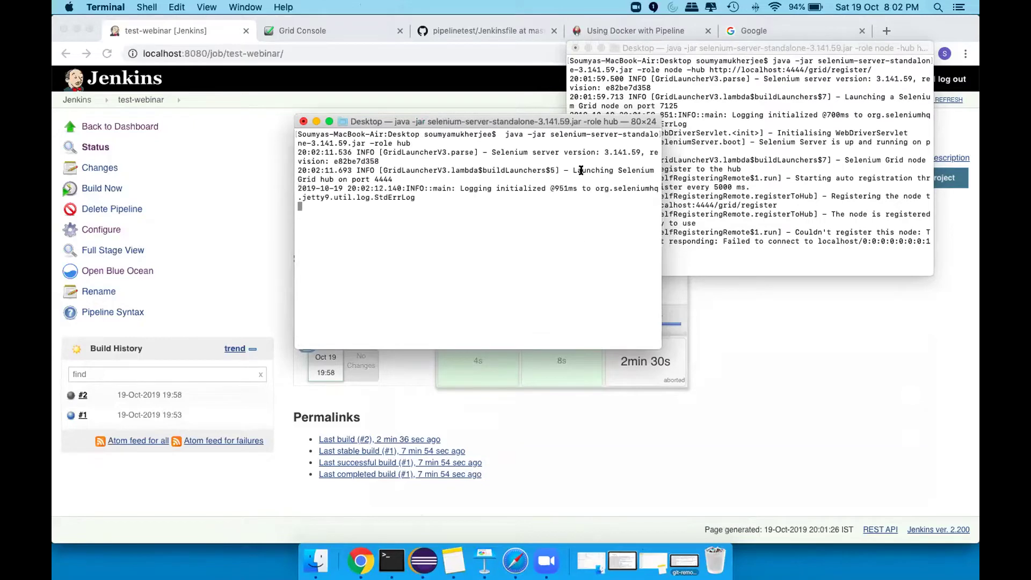
pyautogui.moveTo(580, 123); pyautogui.dragTo(440, 88)
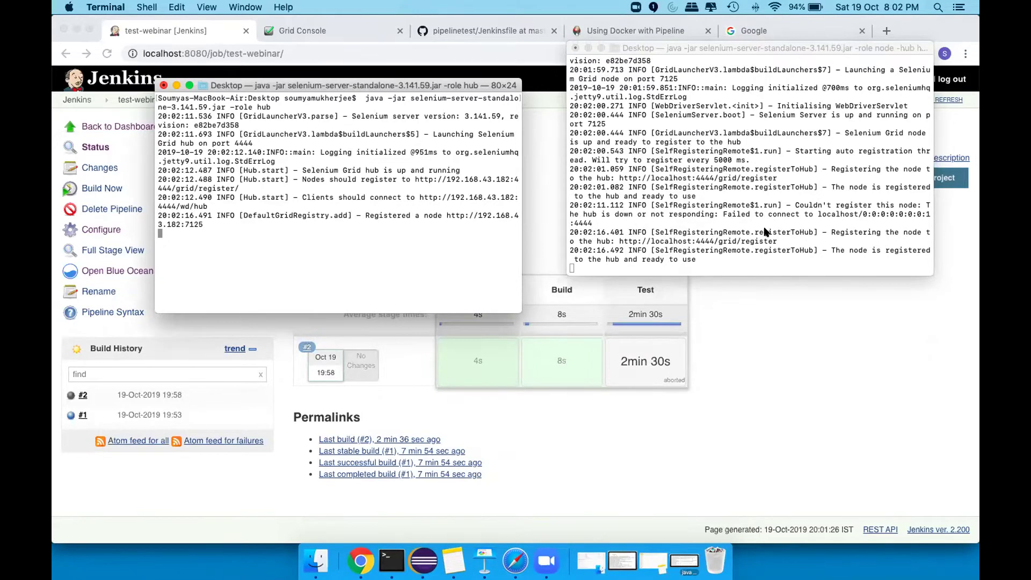
# - Switch to Chrome and check the Grid Console for the registered node and its browsers
pyautogui.click(322, 23)
pyautogui.click(325, 31)
pyautogui.click(324, 54)
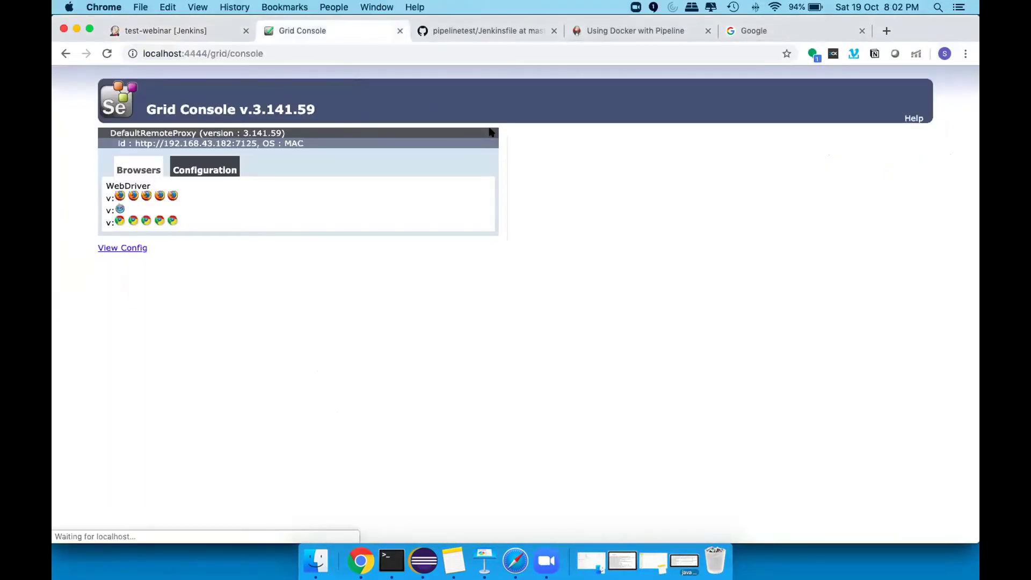
# - Start a new build of the test-webinar pipeline and open build #3's console output
pyautogui.click(200, 32)
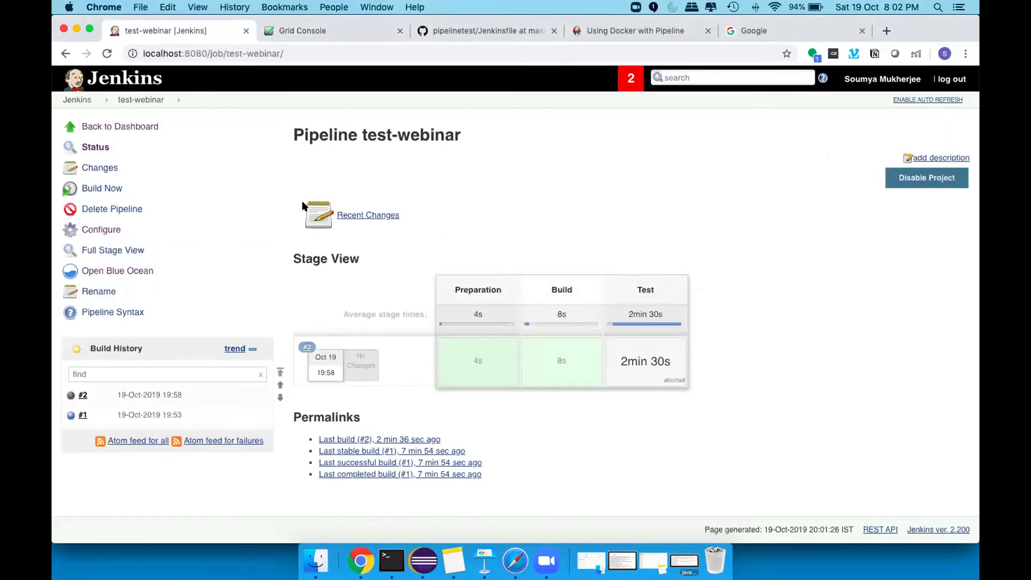
pyautogui.click(107, 189)
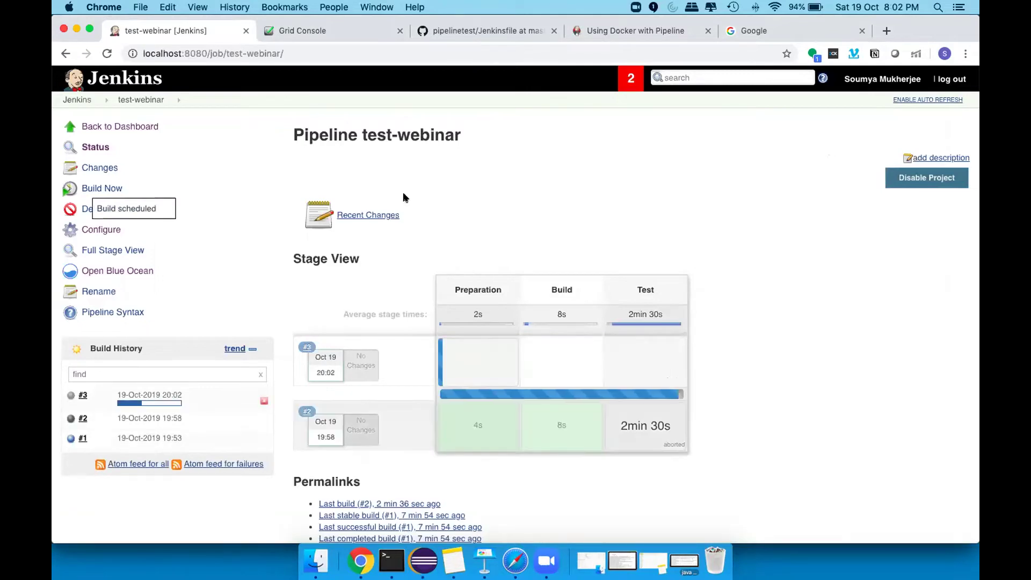
pyautogui.click(90, 396)
pyautogui.click(129, 445)
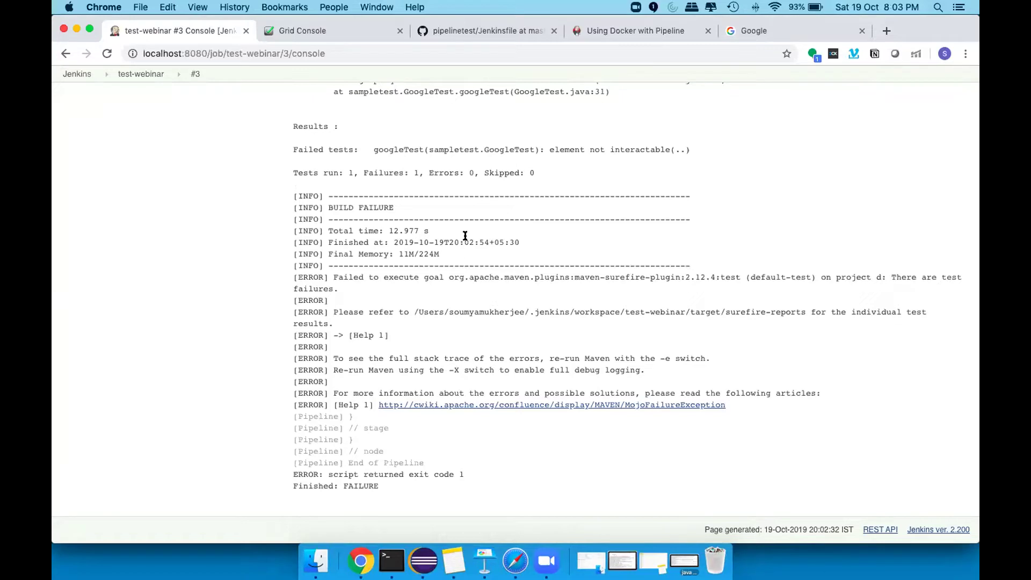
# - Review build #3's console output, including the GoogleTest stack trace and the Maven result summary
pyautogui.scroll(10, 438, 220)
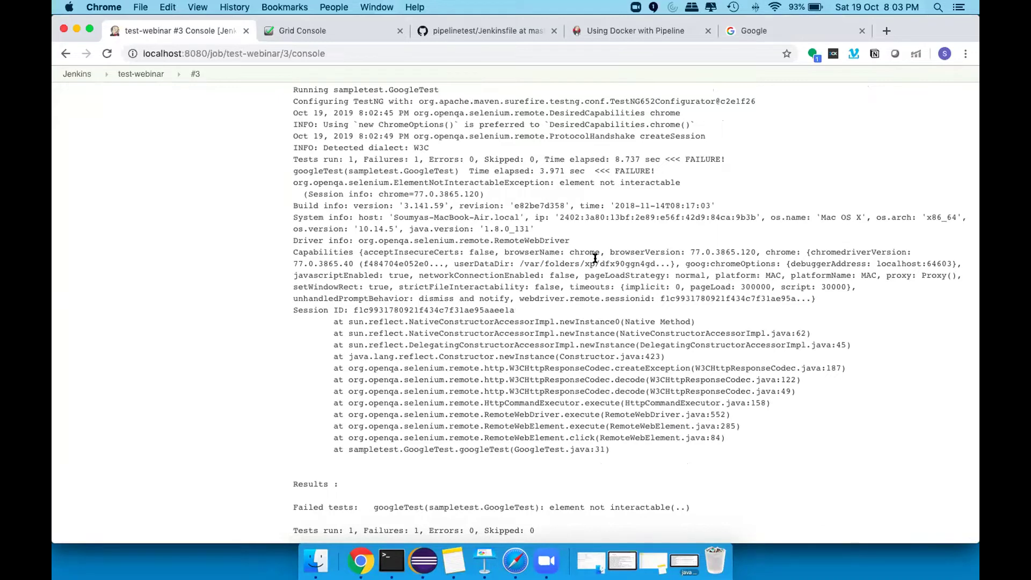
pyautogui.scroll(-7, 585, 369)
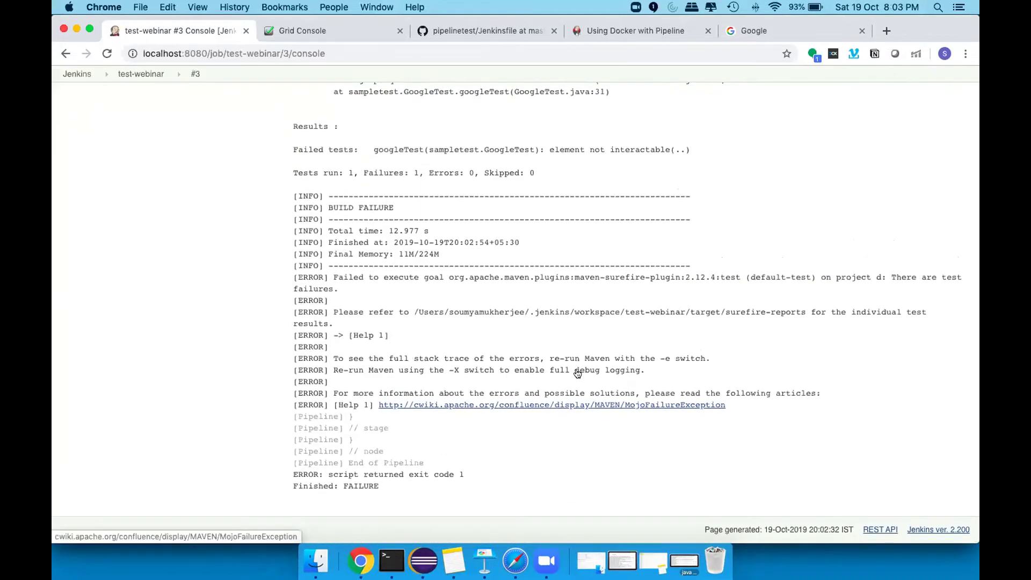
pyautogui.scroll(10, 510, 208)
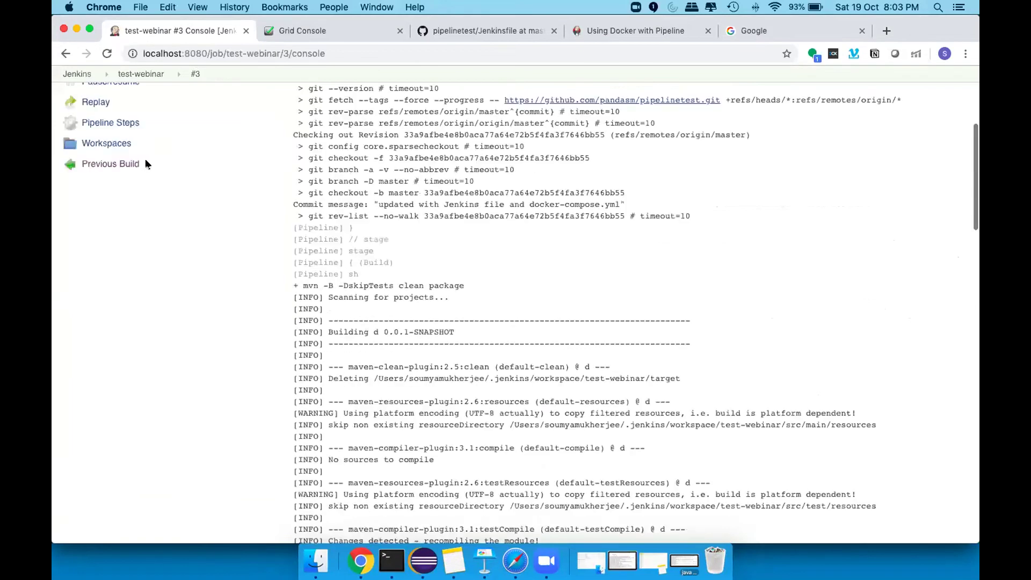
pyautogui.scroll(5, 145, 164)
# - Open build #3 in Blue Ocean and read through the Test stage's mvn test log
pyautogui.click(138, 292)
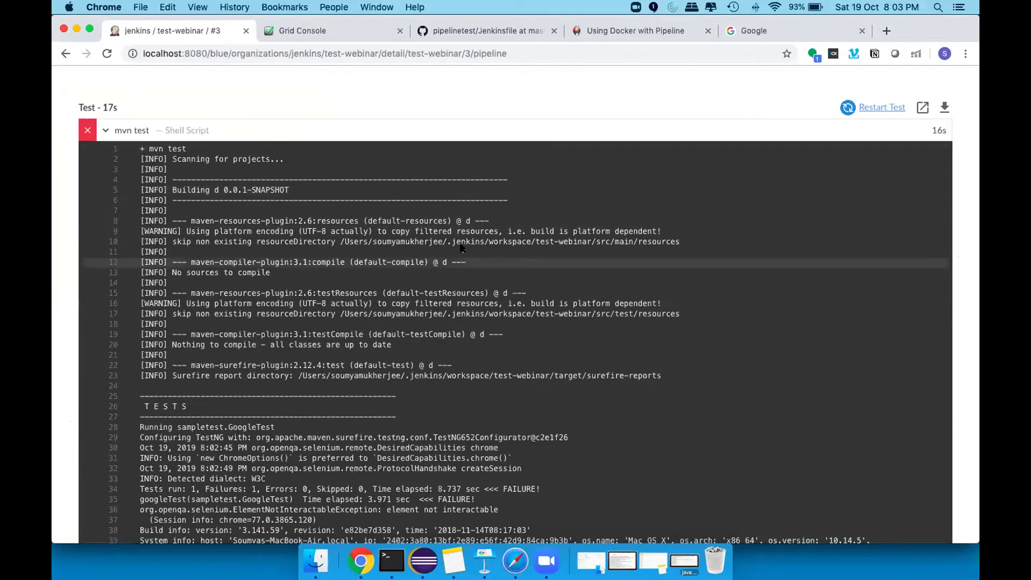
pyautogui.scroll(-10, 461, 253)
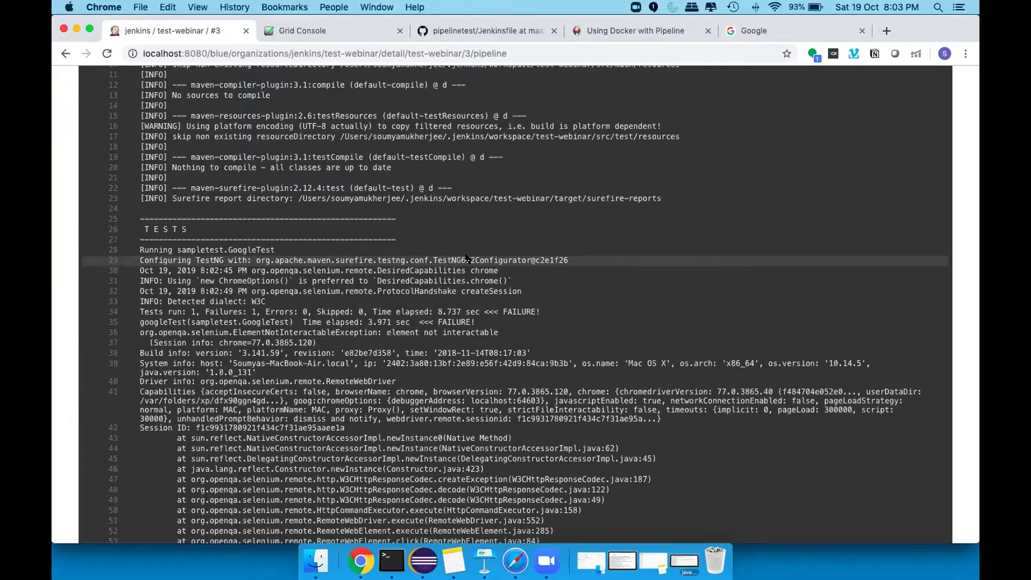
pyautogui.scroll(-6, 466, 259)
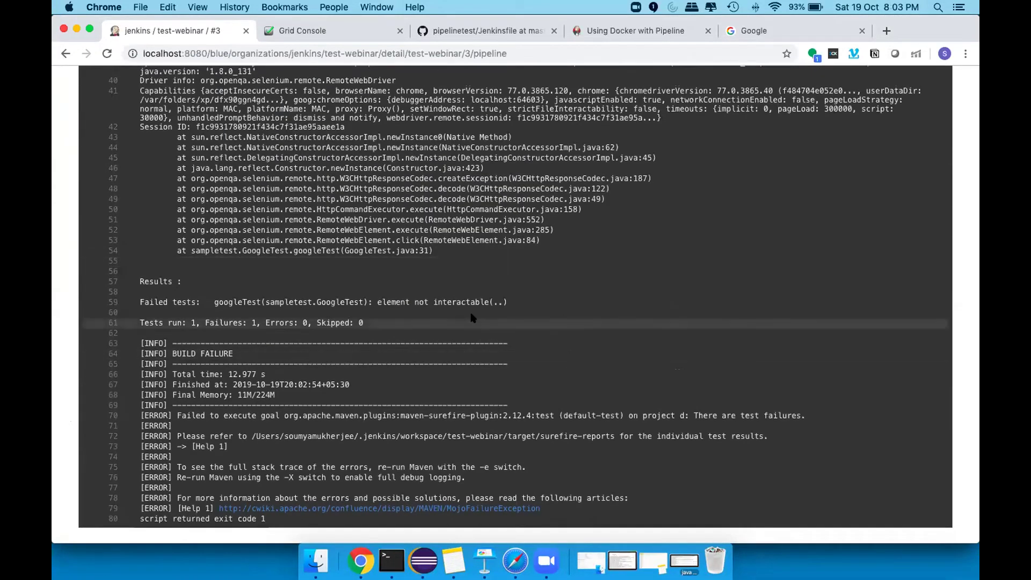
pyautogui.scroll(3, 542, 313)
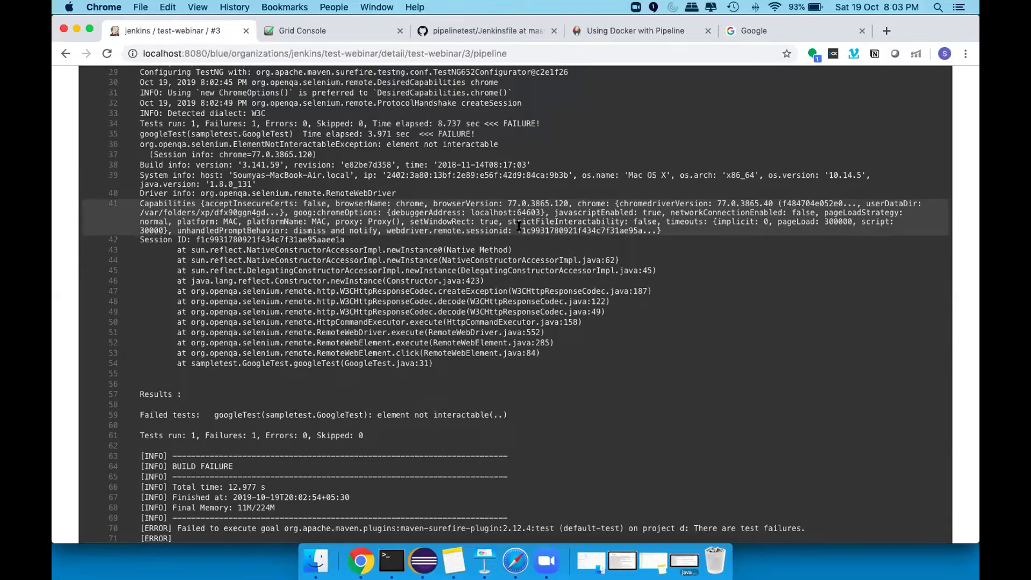
pyautogui.scroll(15, 519, 226)
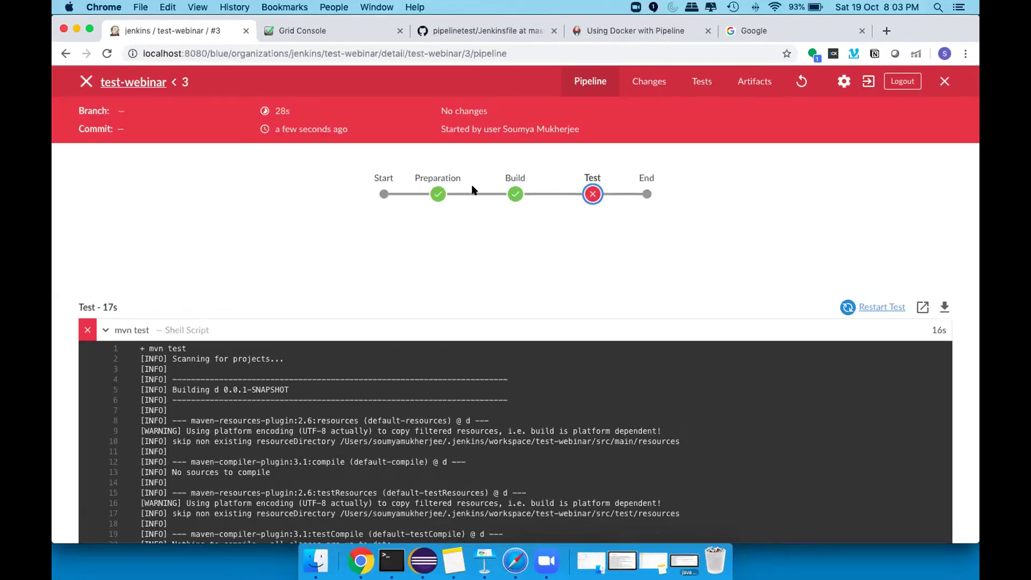
# - Inspect the Git checkout log of the Preparation stage and the mvn -B -DskipTests clean package log of the Build stage
pyautogui.click(430, 197)
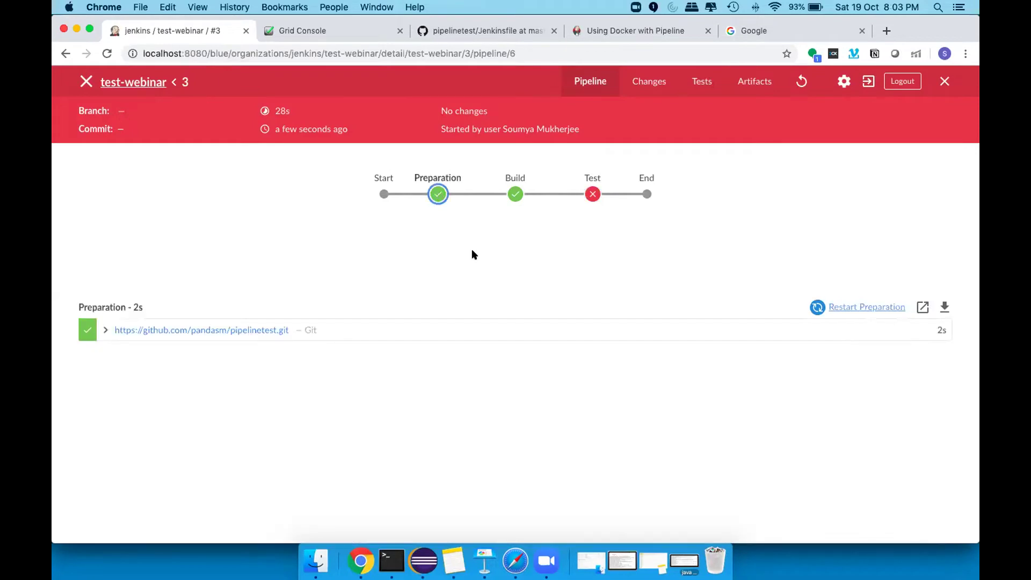
pyautogui.click(107, 330)
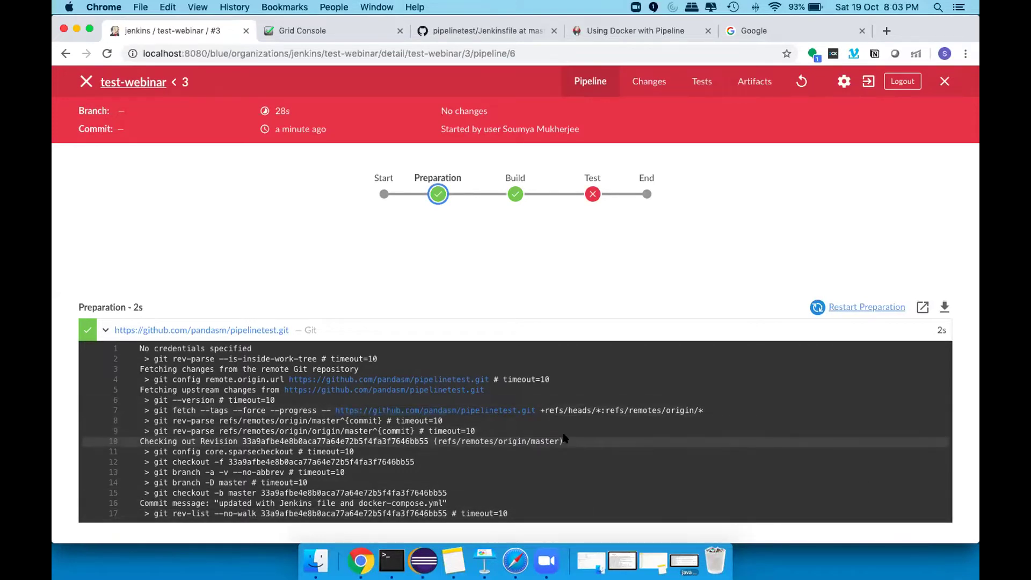
pyautogui.click(515, 195)
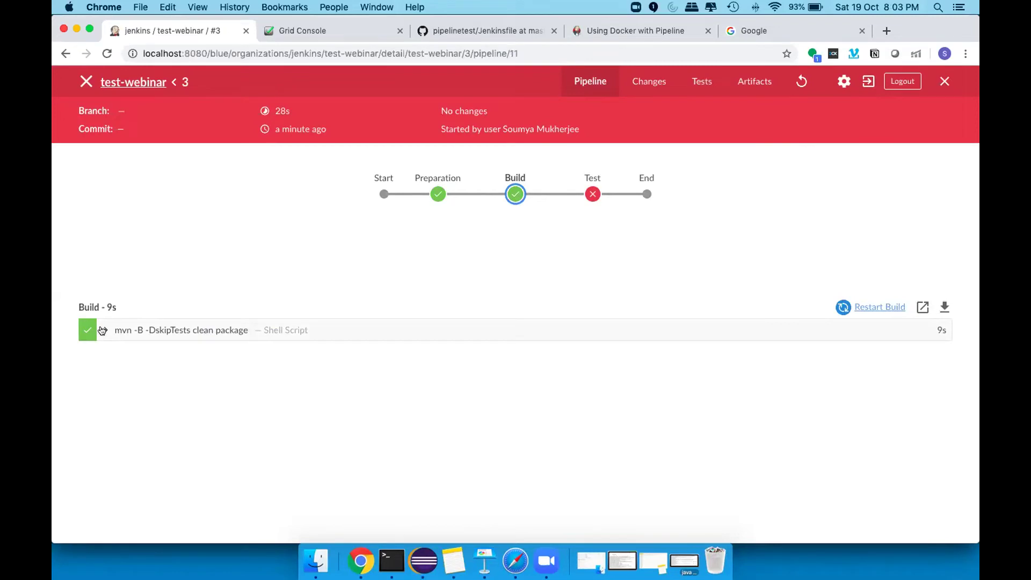
pyautogui.click(108, 329)
pyautogui.scroll(-5, 565, 409)
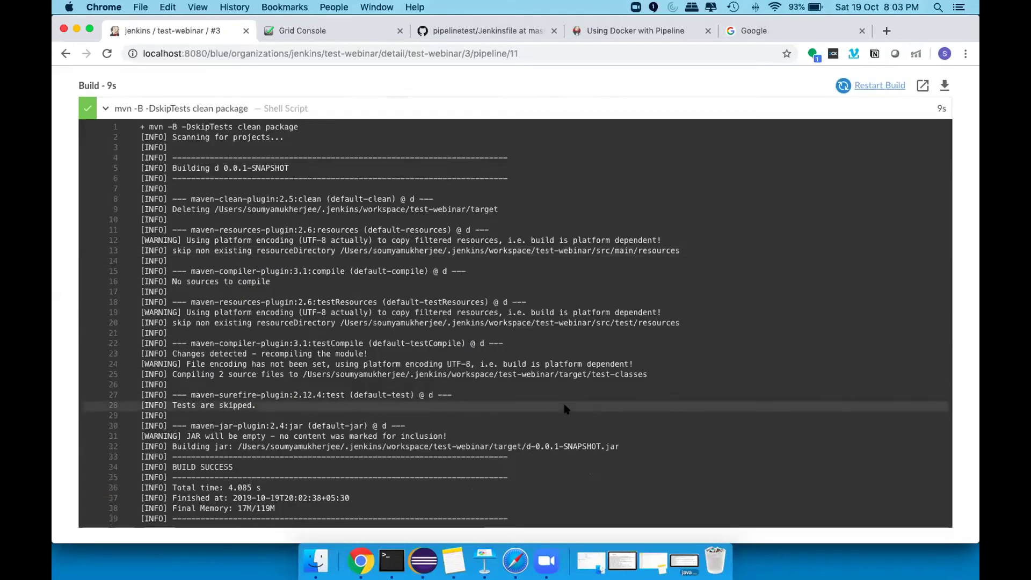
pyautogui.scroll(5, 564, 410)
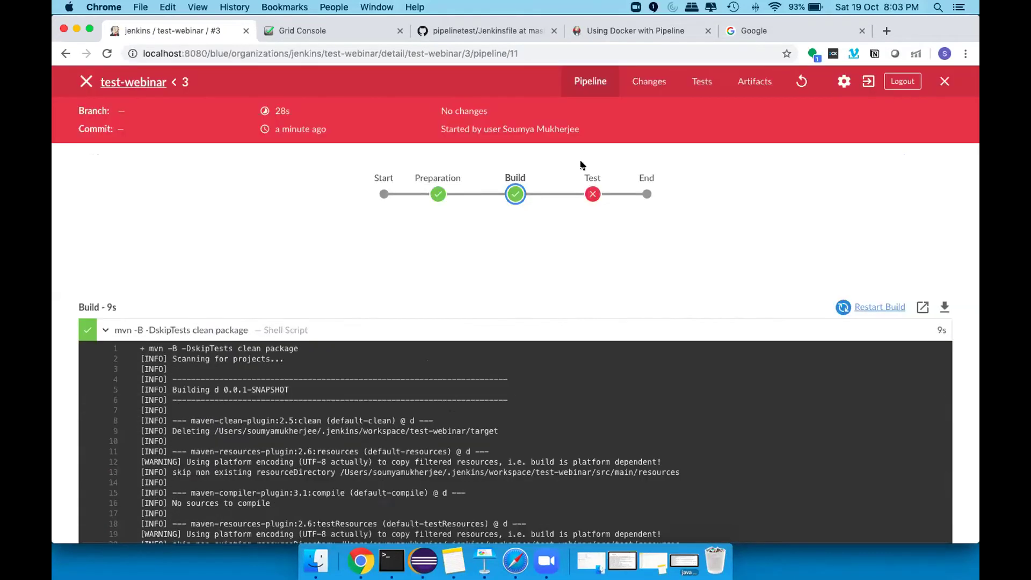
# - Return to the Test stage of build #3 and recheck its mvn test log
pyautogui.click(592, 194)
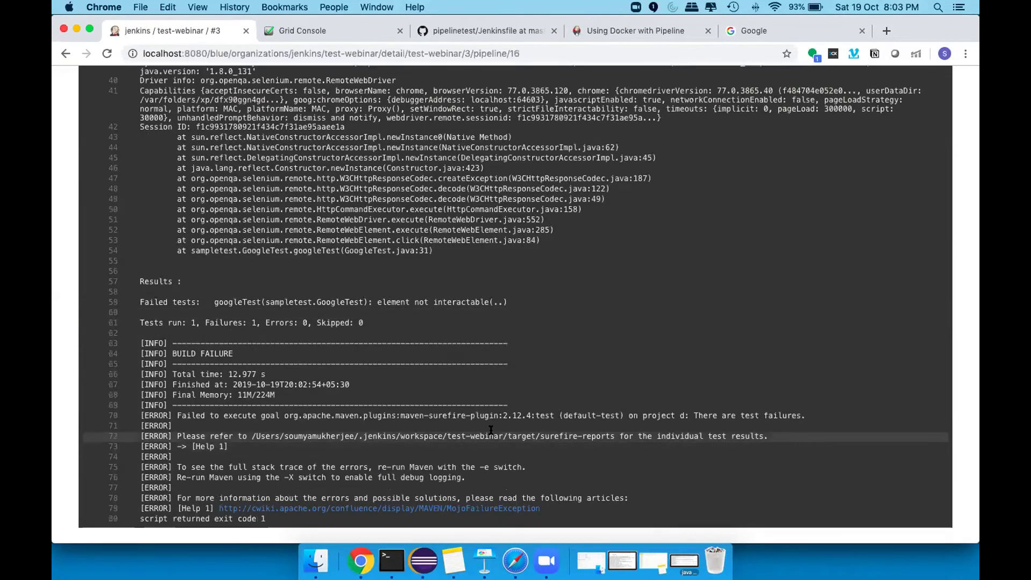
pyautogui.scroll(8, 517, 187)
pyautogui.scroll(5, 517, 187)
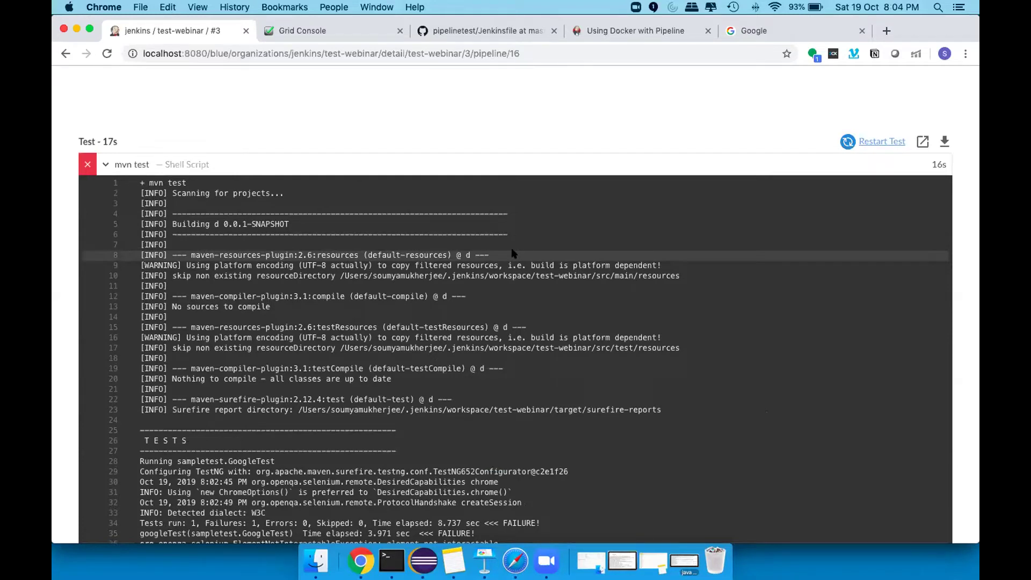
# - Leave the Blue Ocean run view and open the Jenkins dashboard at localhost:8080
pyautogui.click(64, 54)
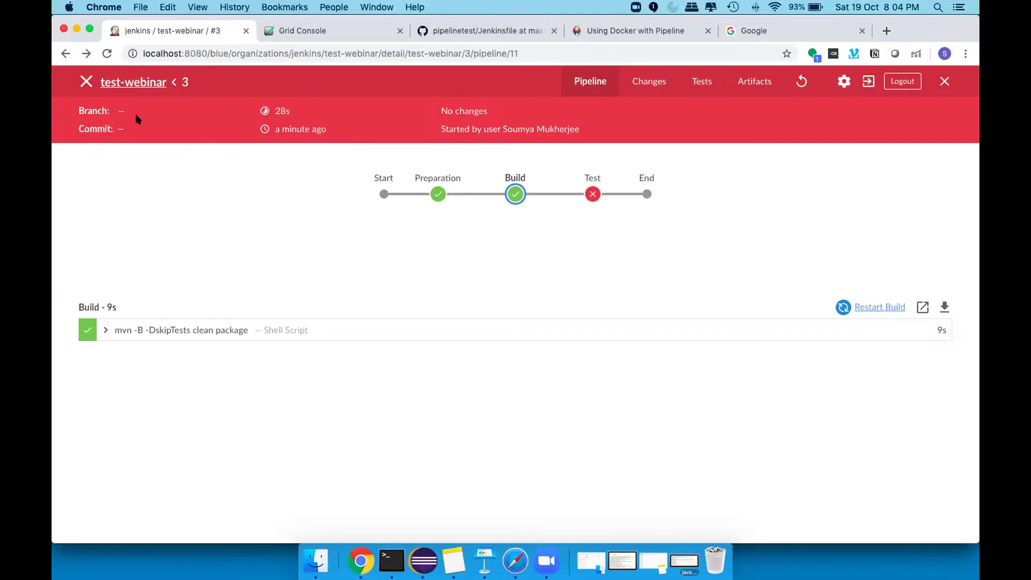
pyautogui.click(65, 52)
pyautogui.click(68, 50)
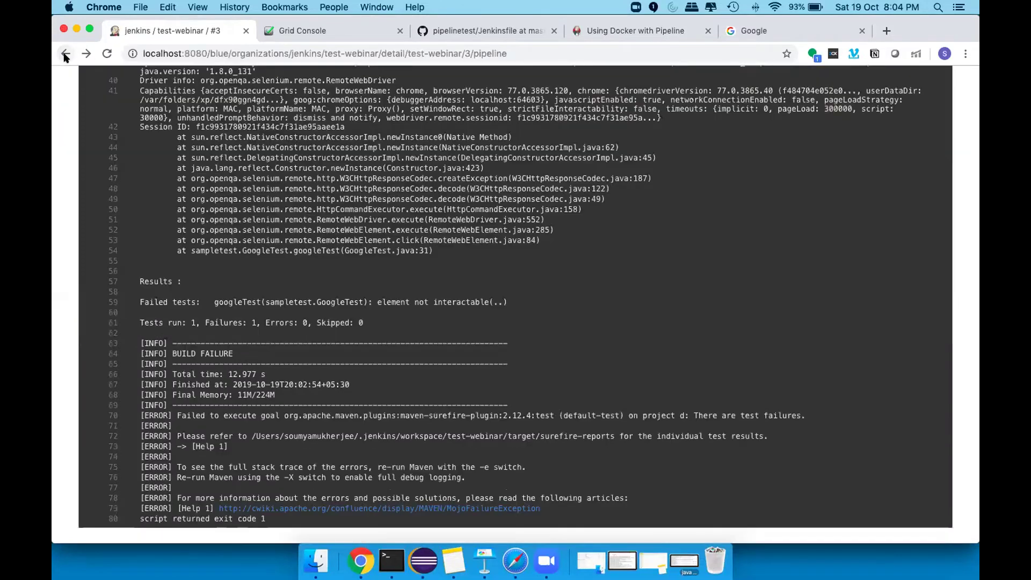
pyautogui.click(262, 52)
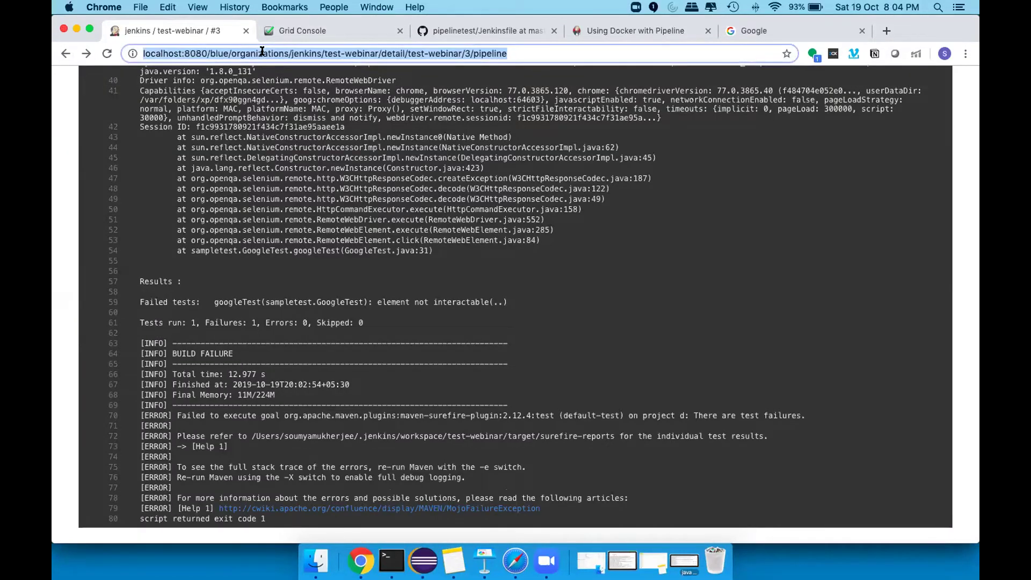
pyautogui.write('loca')
pyautogui.press('Return')
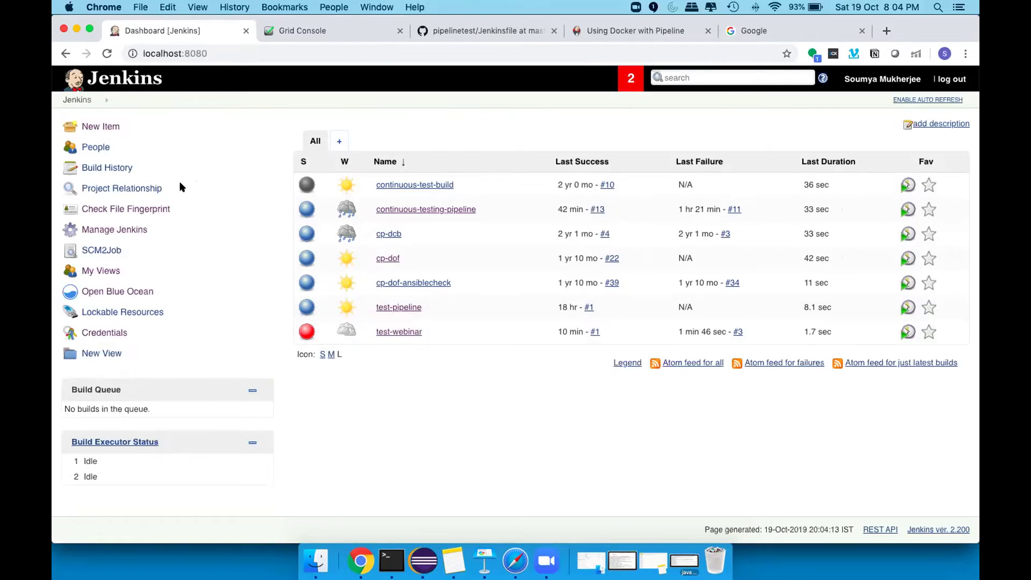
# - Look over the Manage Jenkins page and return to the dashboard
pyautogui.click(170, 228)
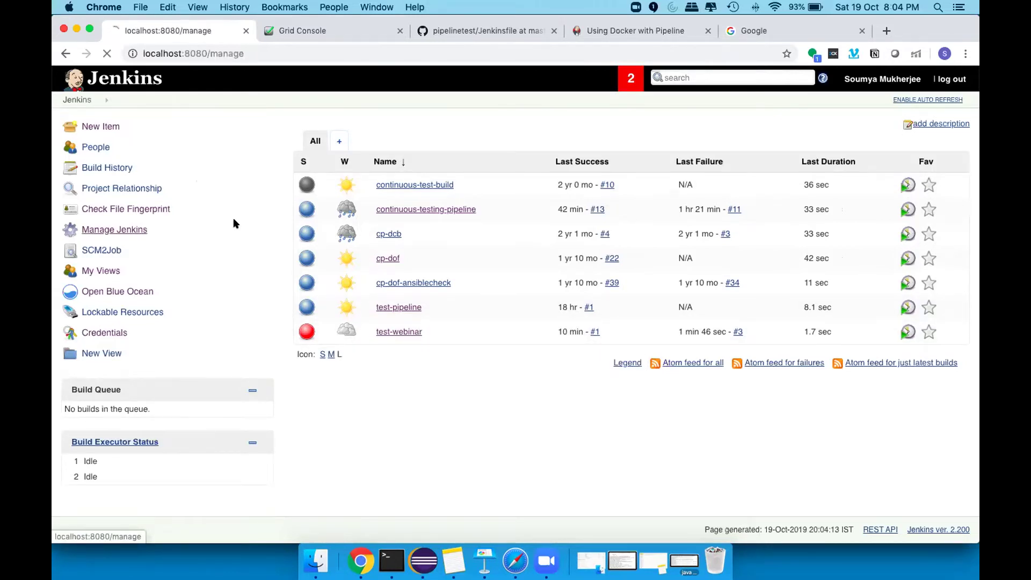
pyautogui.scroll(-1, 534, 356)
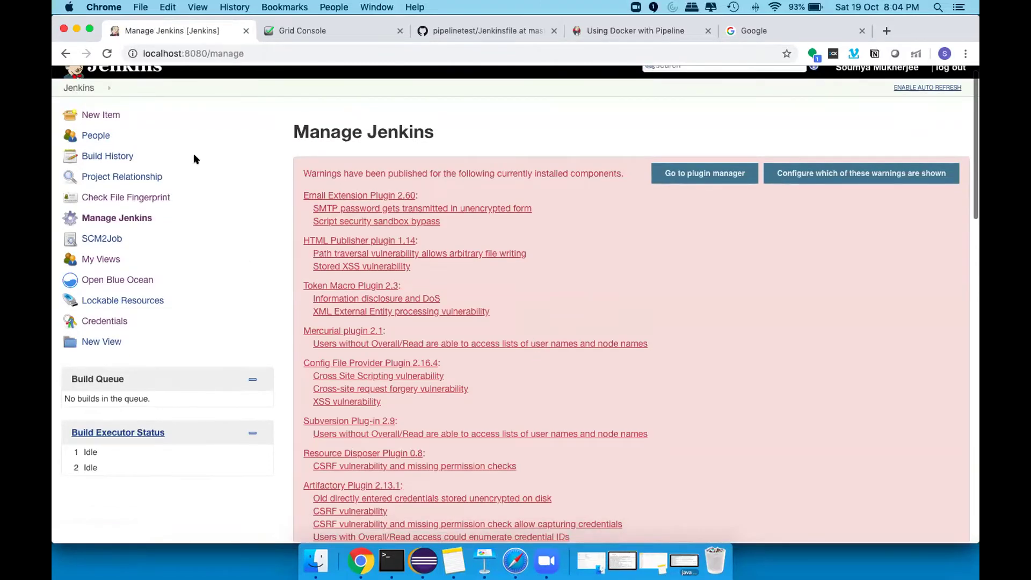
pyautogui.scroll(1, 139, 114)
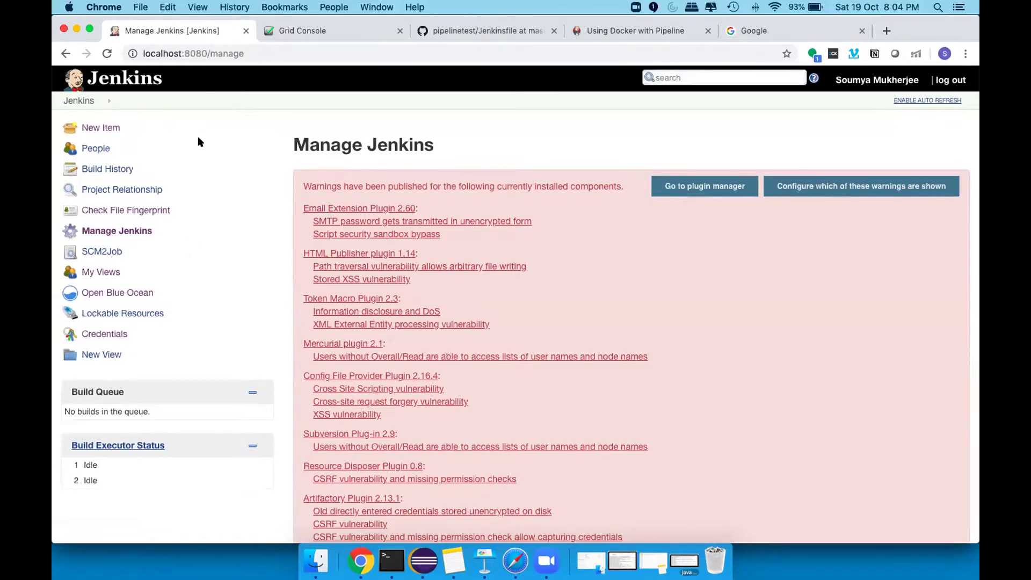
pyautogui.click(79, 100)
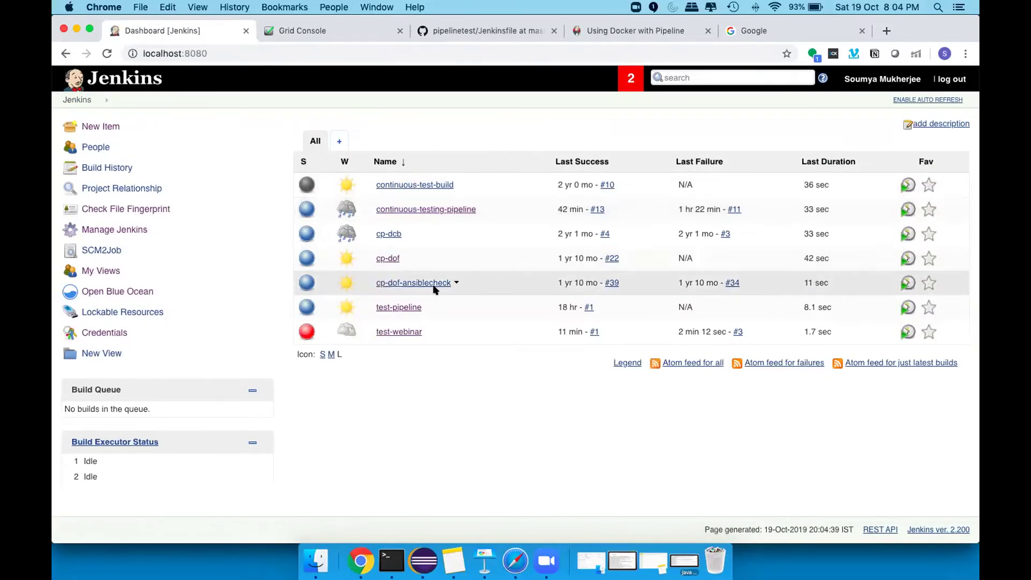
# - Switch the test-webinar pipeline definition to Pipeline script from SCM and leave the configuration without saving
pyautogui.click(404, 332)
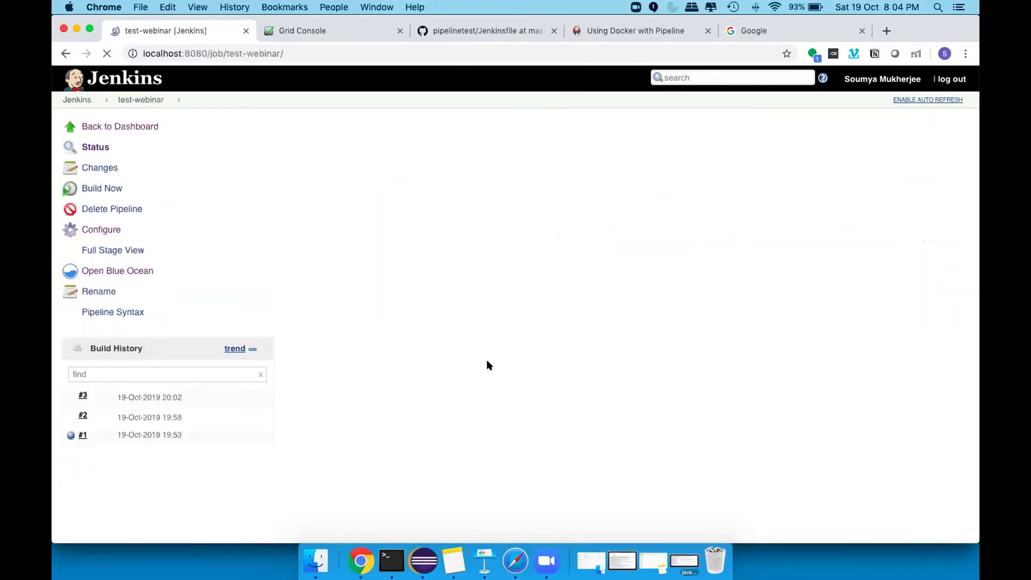
pyautogui.click(101, 230)
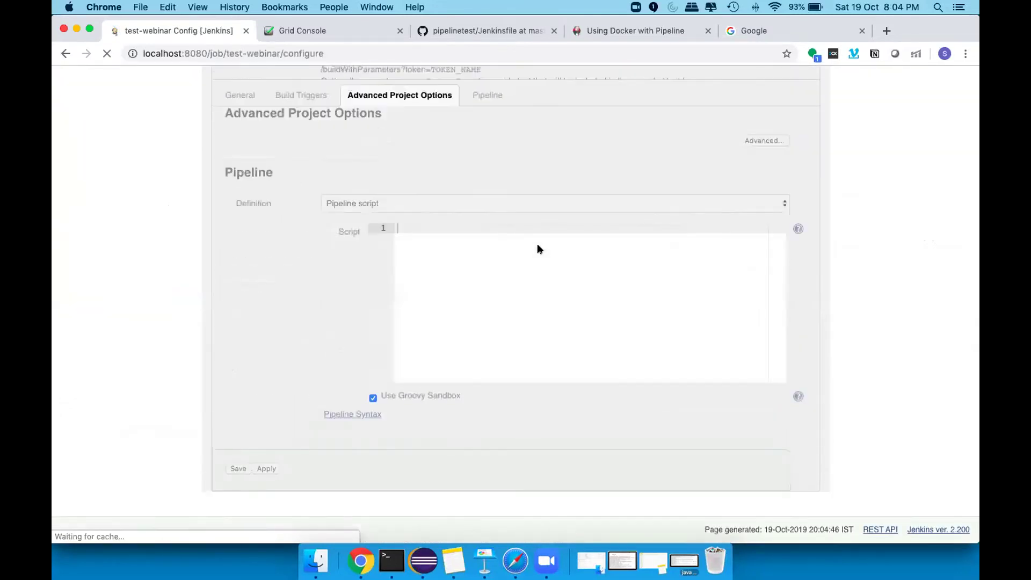
pyautogui.click(462, 188)
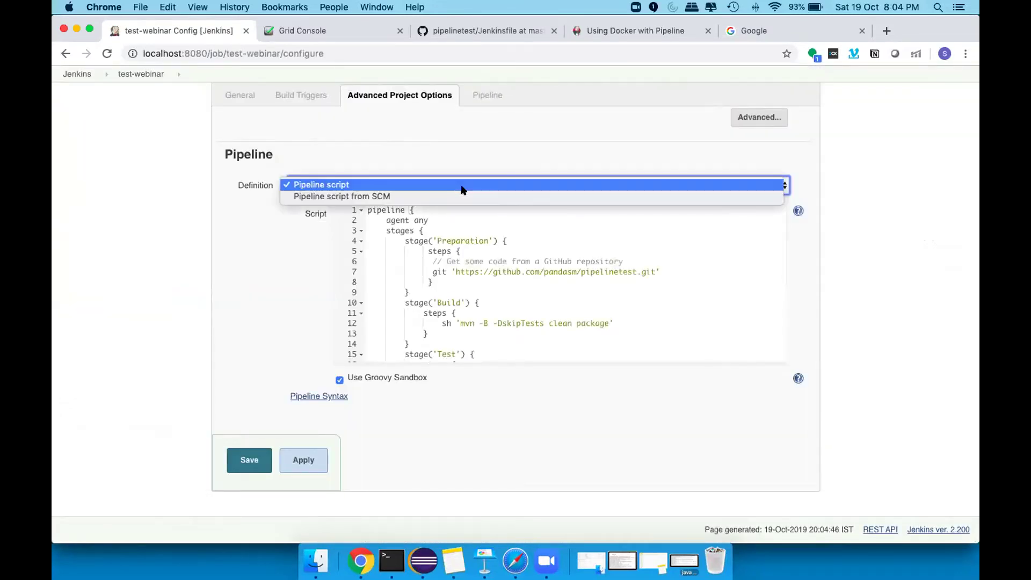
pyautogui.click(393, 196)
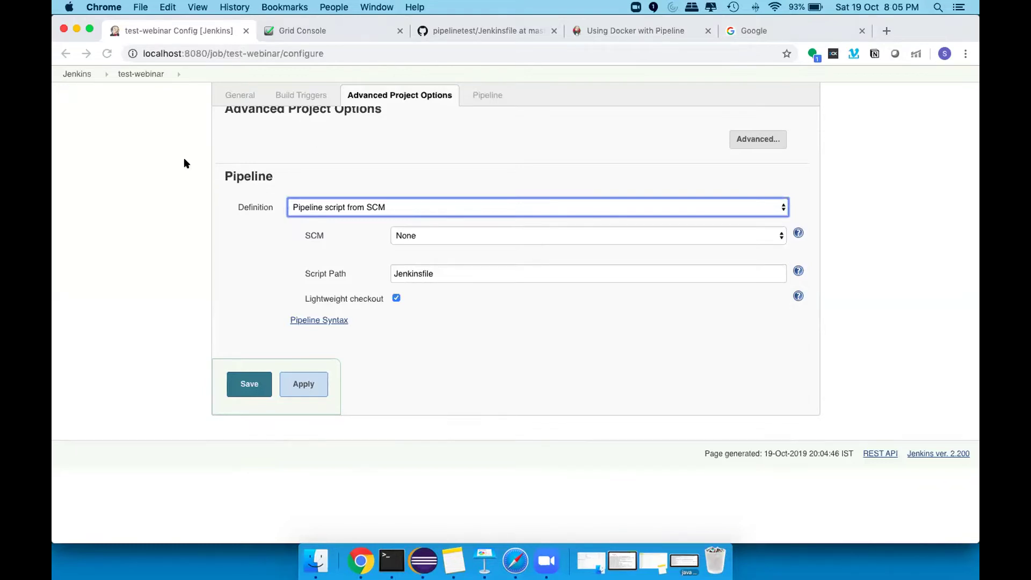
pyautogui.scroll(10, 184, 161)
pyautogui.click(79, 99)
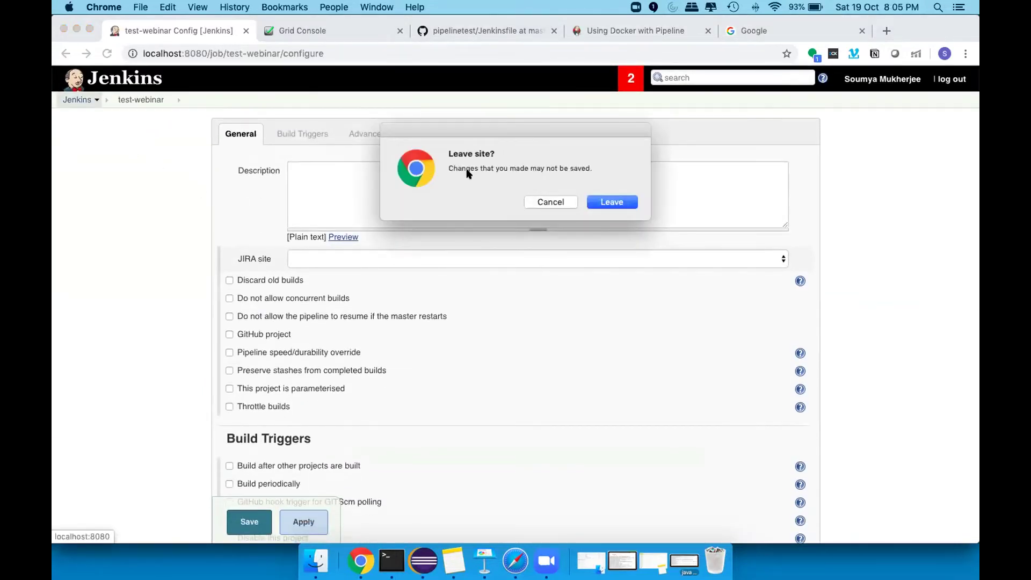
pyautogui.click(630, 200)
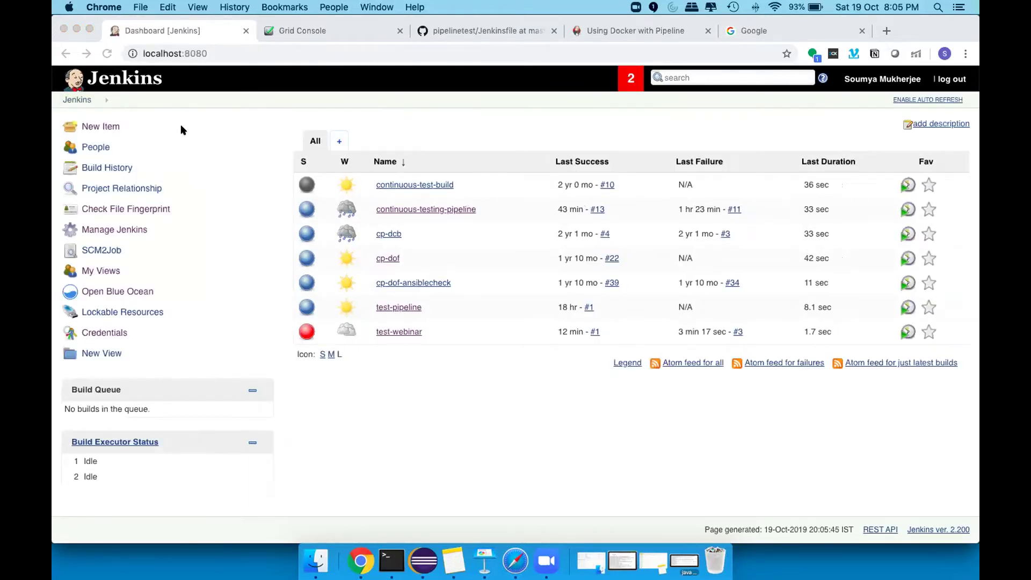
# - Create a new Freestyle project named freestyle-test
pyautogui.click(108, 125)
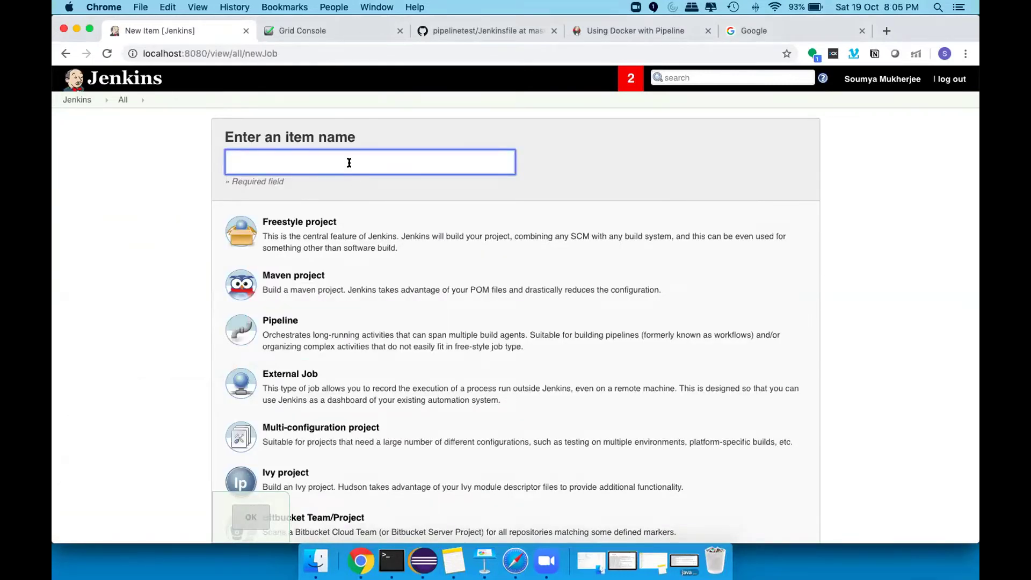
pyautogui.write('freestyle')
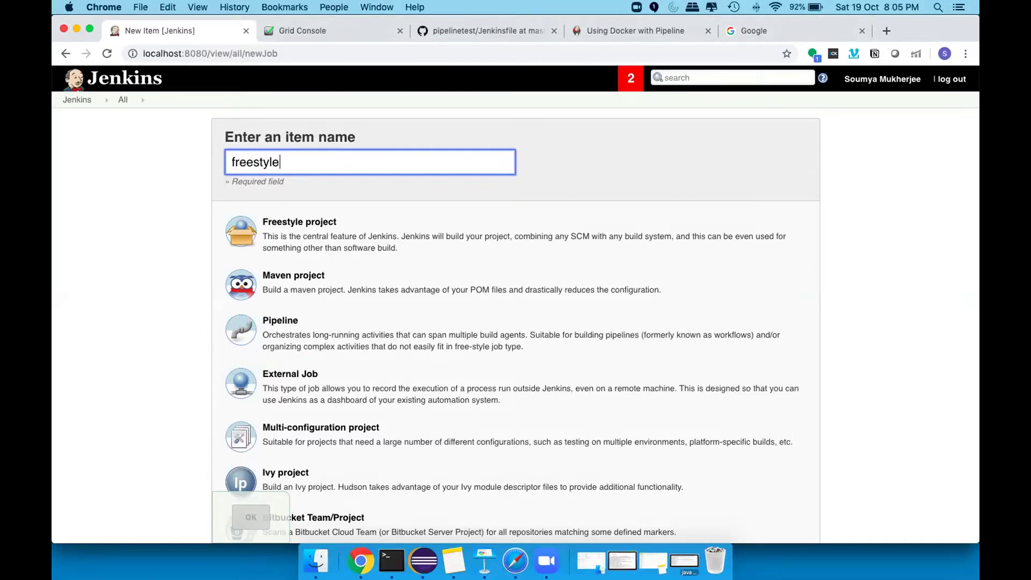
pyautogui.write('-test')
pyautogui.click(376, 228)
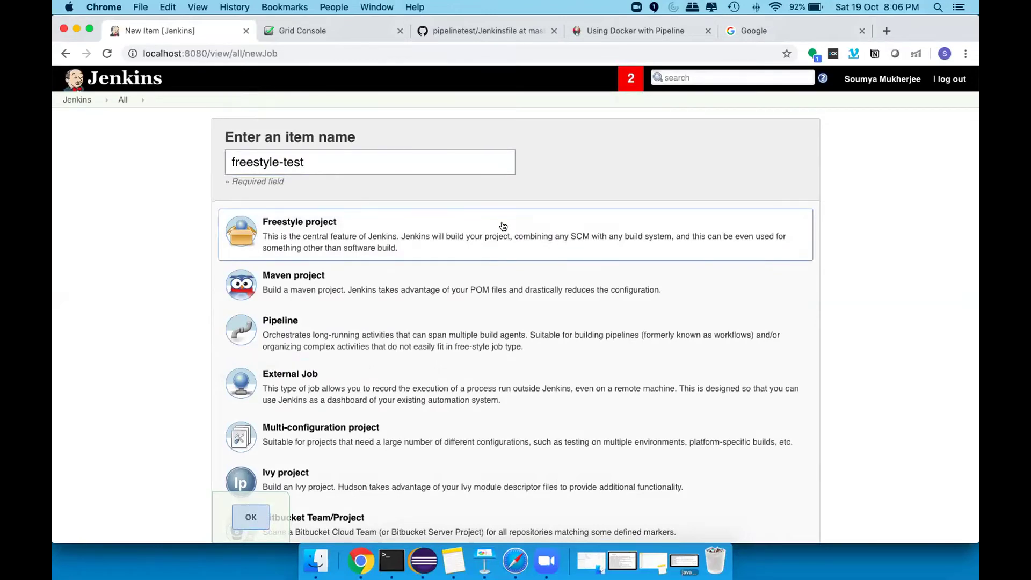
pyautogui.scroll(-7, 503, 226)
pyautogui.click(250, 464)
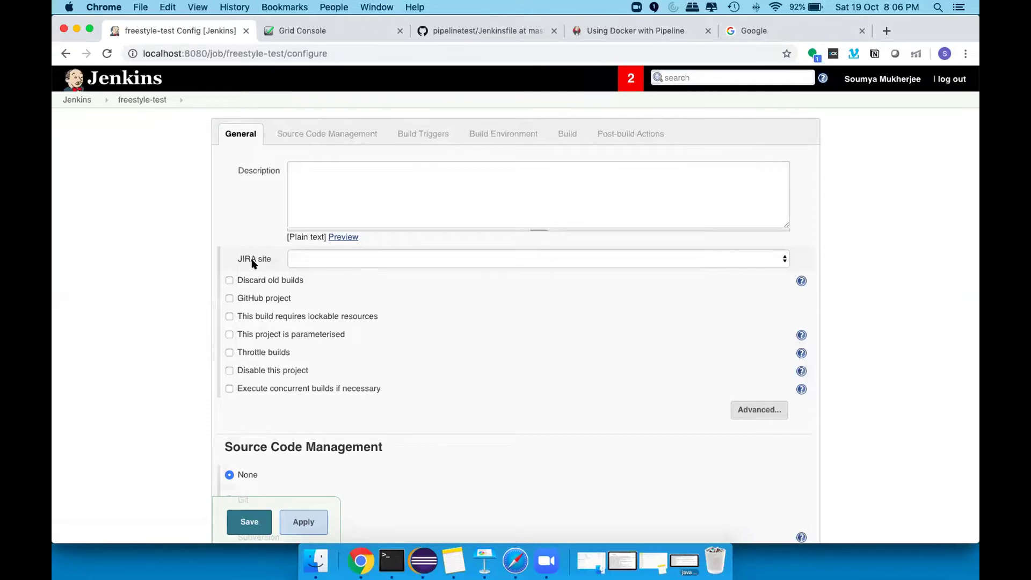
# - Look over the General, Source Code Management, Build Triggers and Build Environment options of the freestyle-test configuration
pyautogui.scroll(-15, 249, 257)
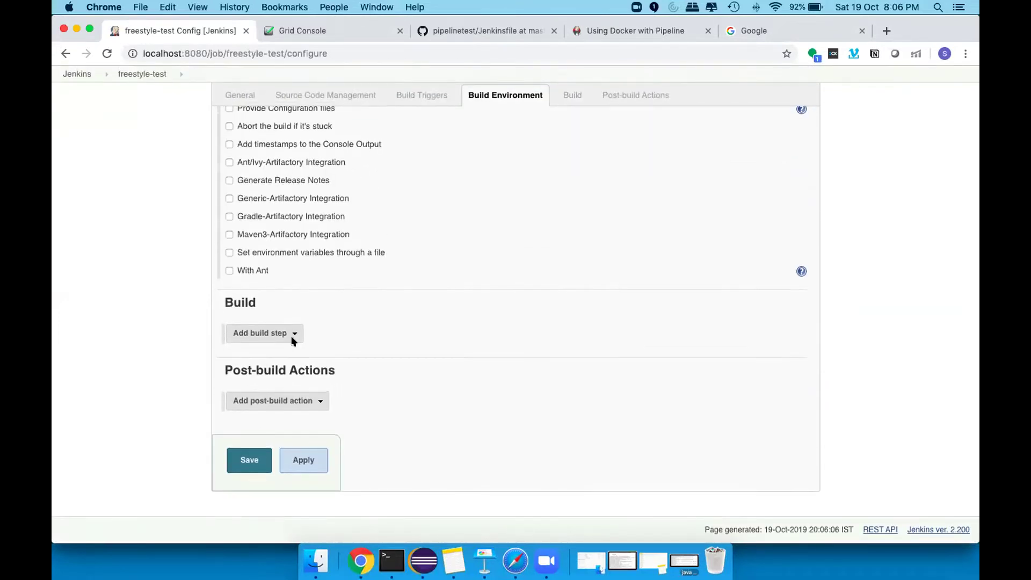
pyautogui.scroll(15, 199, 259)
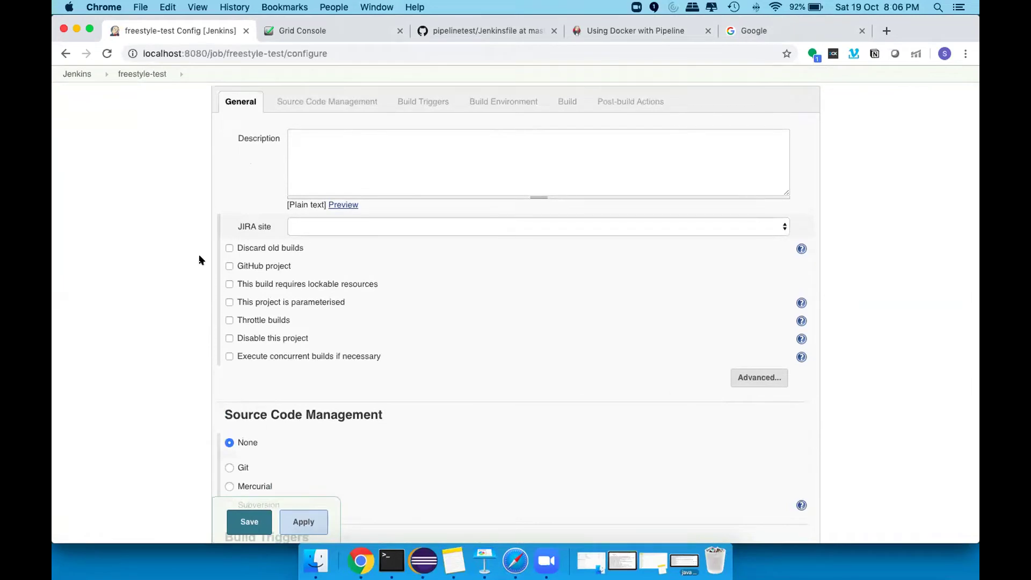
pyautogui.click(338, 107)
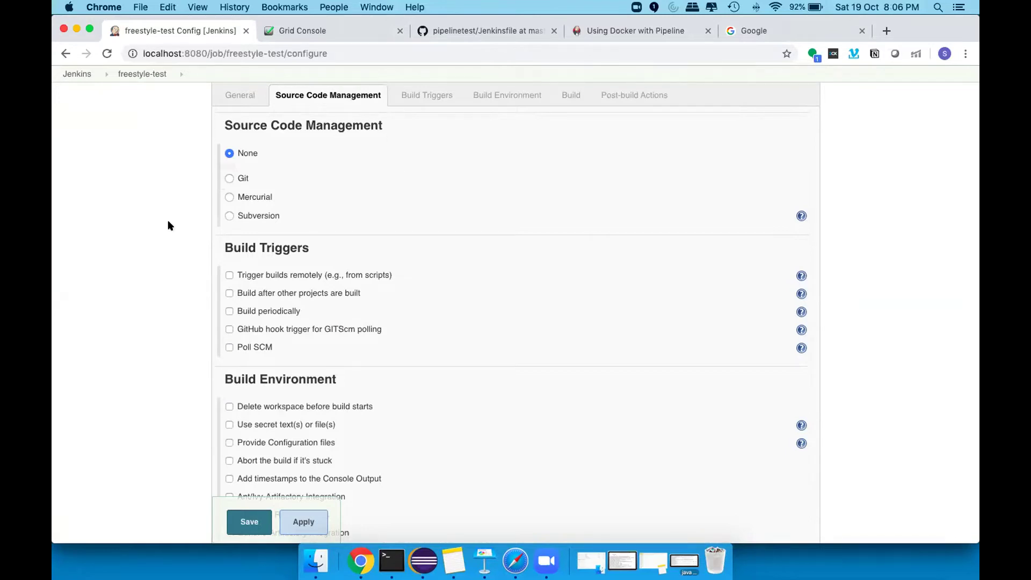
pyautogui.scroll(-2, 167, 240)
pyautogui.scroll(3, 166, 239)
pyautogui.scroll(-5, 290, 196)
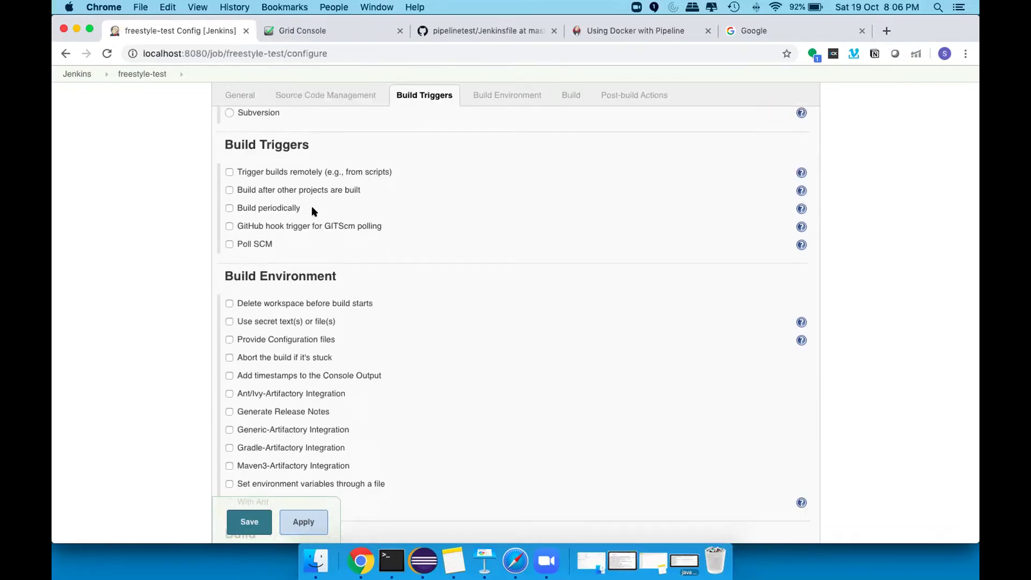
pyautogui.scroll(-7, 177, 234)
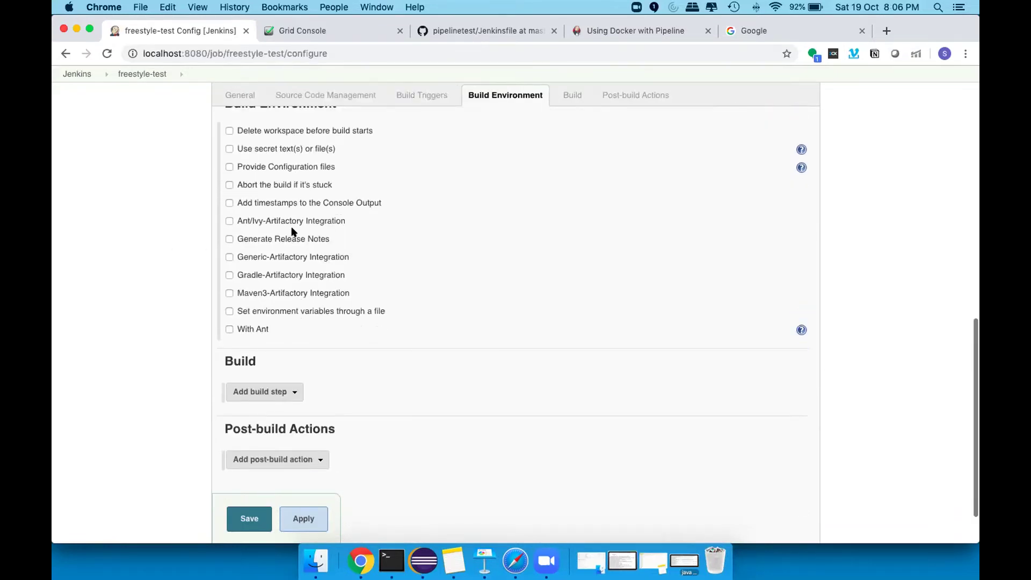
pyautogui.scroll(3, 258, 204)
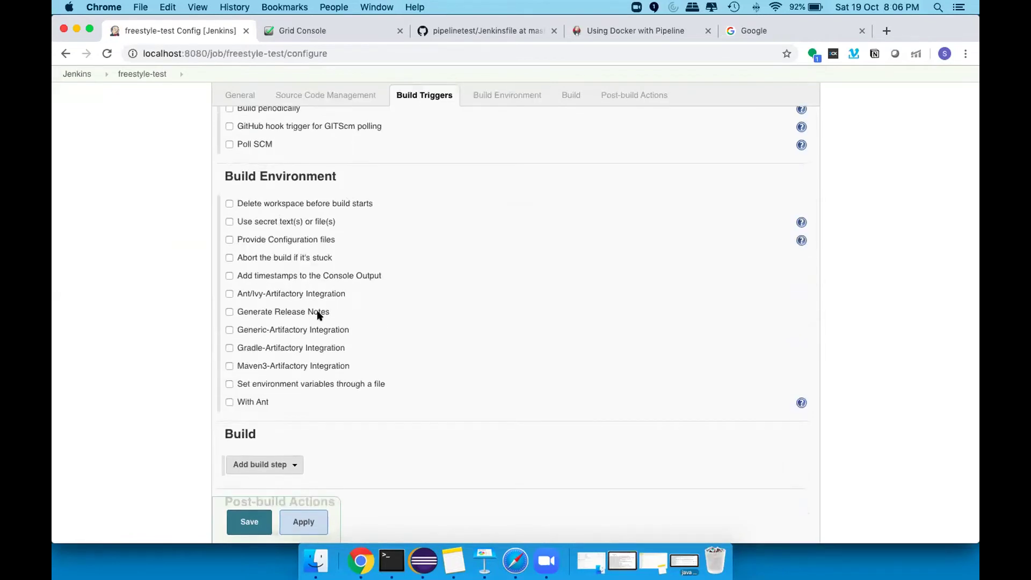
# - Review the available build steps and post-build actions for freestyle-test without adding any
pyautogui.scroll(-5, 315, 311)
pyautogui.click(280, 333)
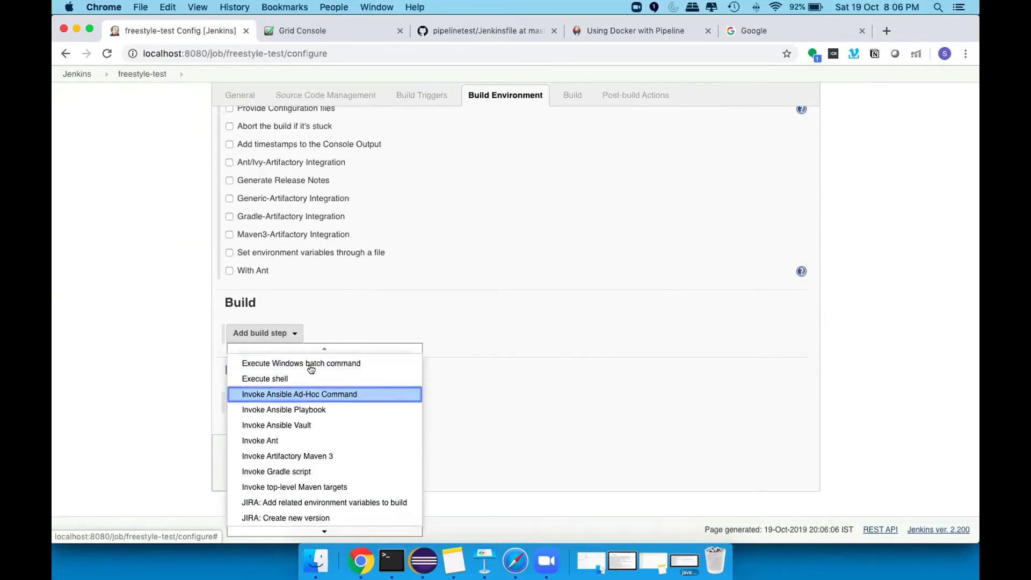
pyautogui.scroll(-1, 512, 391)
pyautogui.scroll(1, 511, 396)
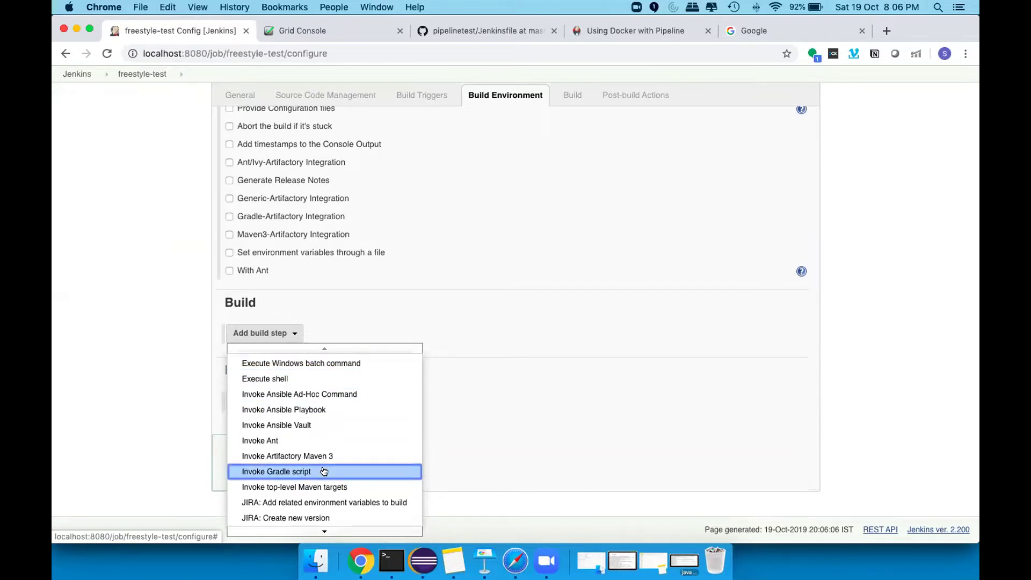
pyautogui.click(502, 418)
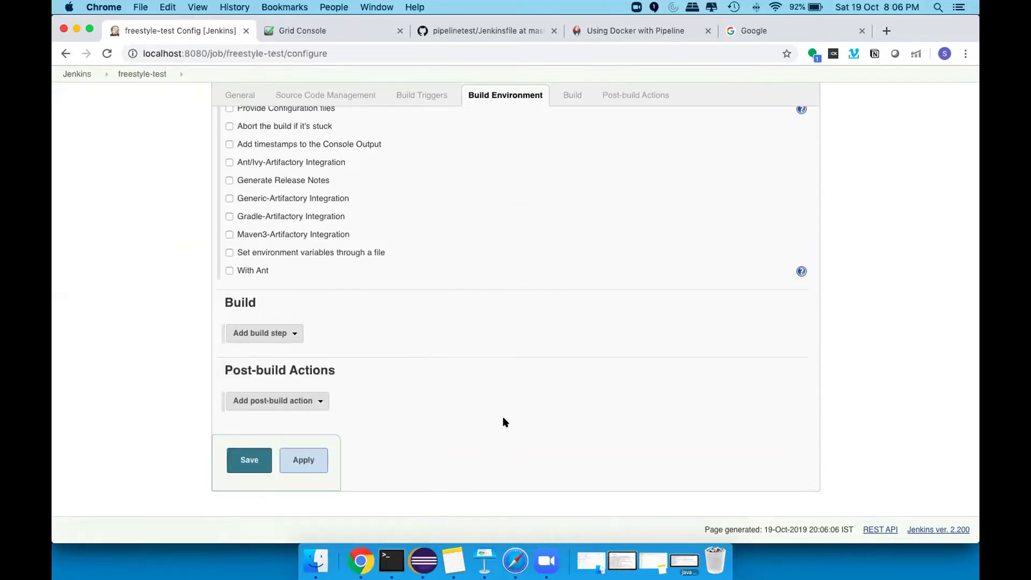
pyautogui.click(308, 401)
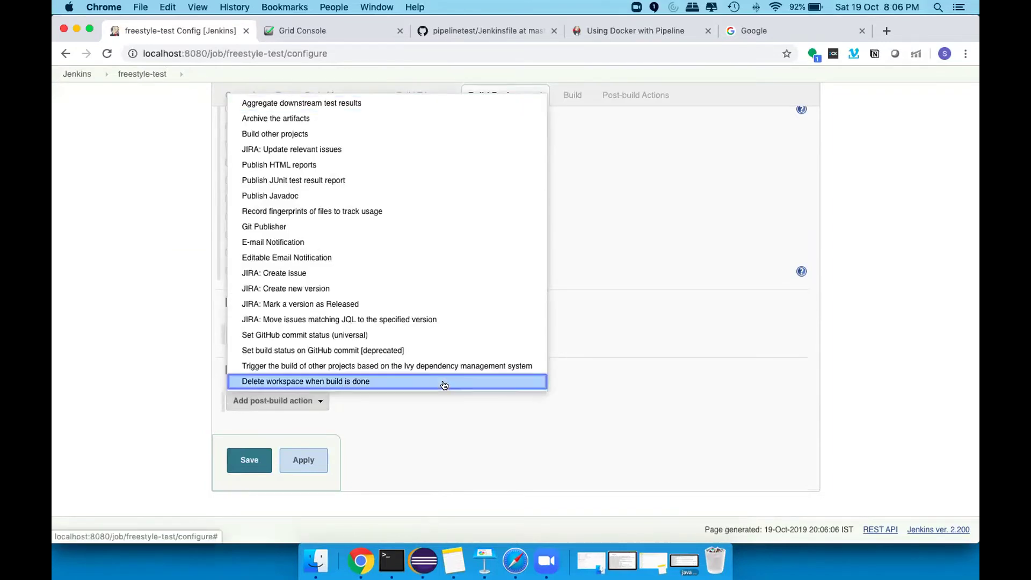
pyautogui.click(642, 289)
# - Save the freestyle-test configuration and run the project's first build
pyautogui.scroll(15, 641, 290)
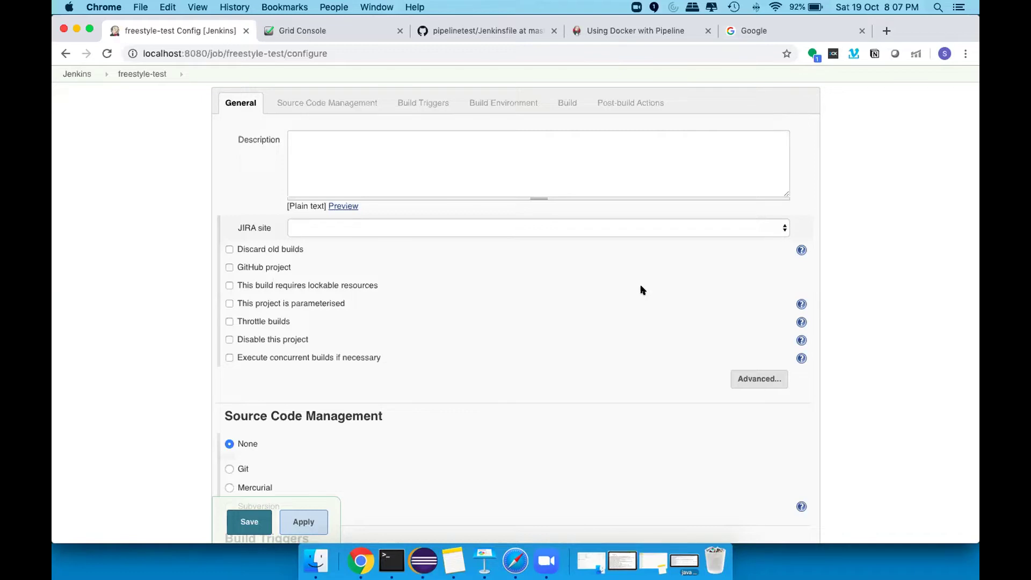
pyautogui.scroll(-15, 580, 290)
pyautogui.click(260, 460)
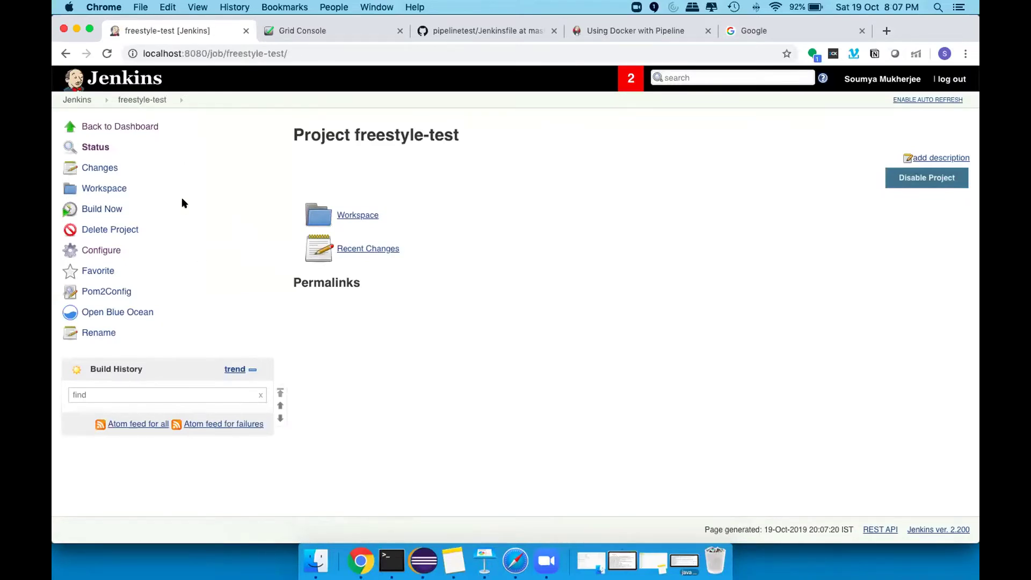
pyautogui.click(106, 211)
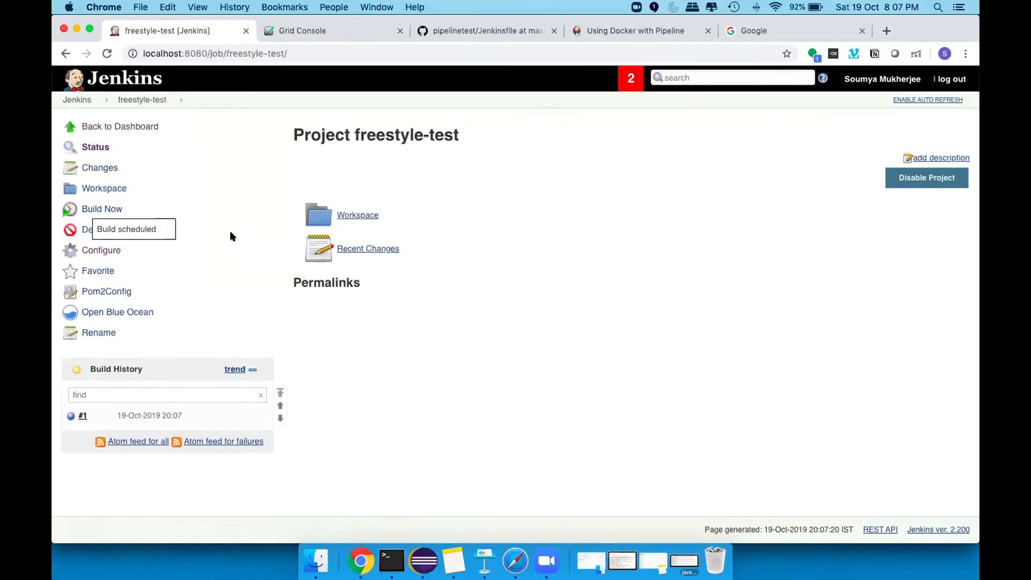
pyautogui.click(91, 416)
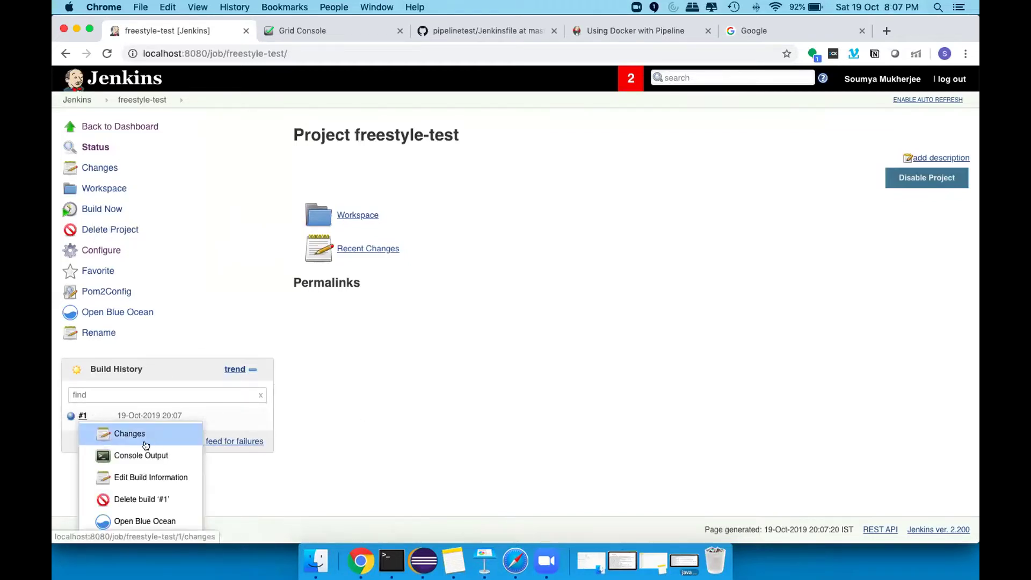
pyautogui.click(408, 349)
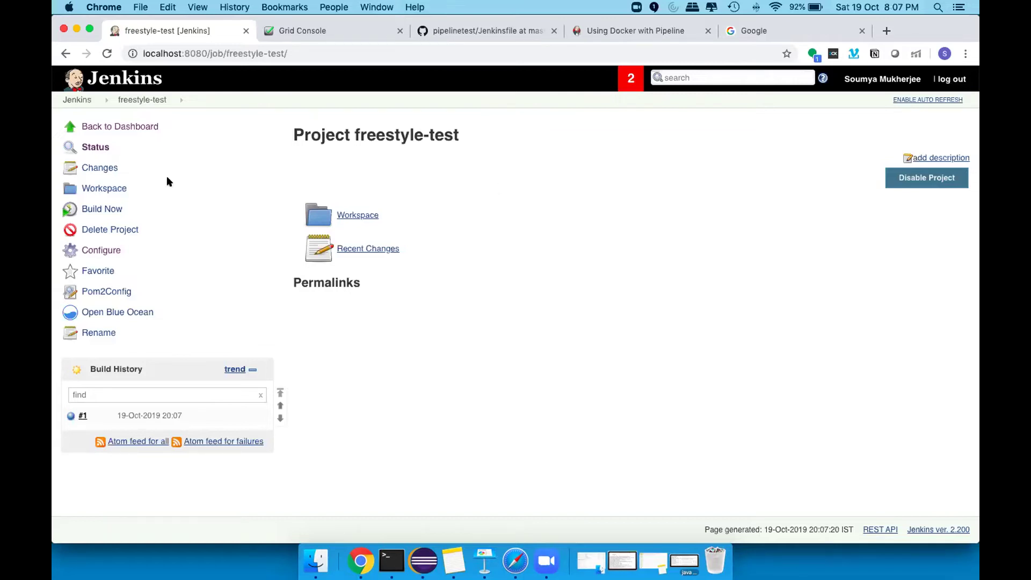
# - Reopen the freestyle-test configuration to review its source control and trigger sections, and return to the Jenkins dashboard
pyautogui.click(113, 251)
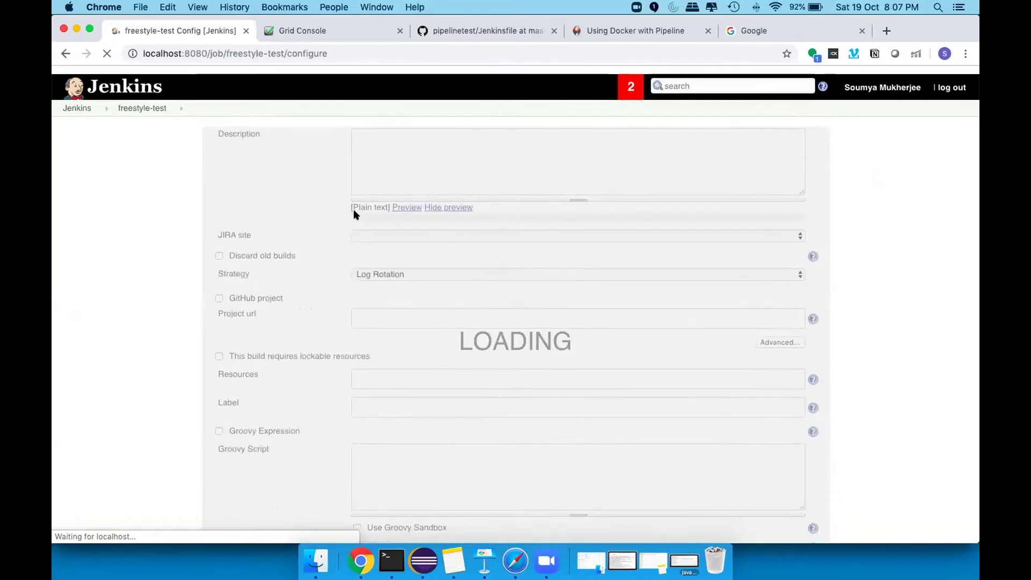
pyautogui.scroll(-10, 355, 212)
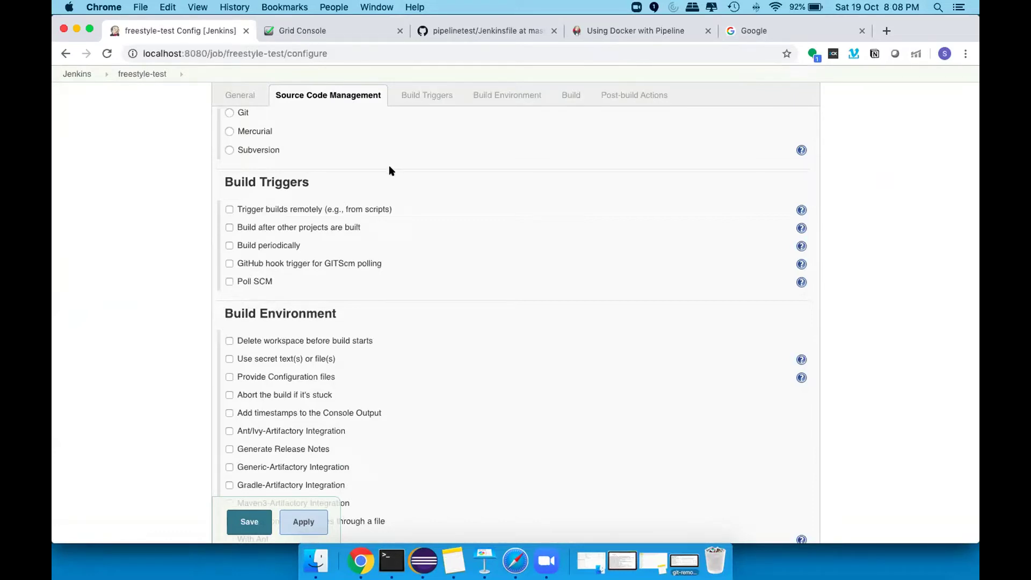
pyautogui.scroll(8, 390, 170)
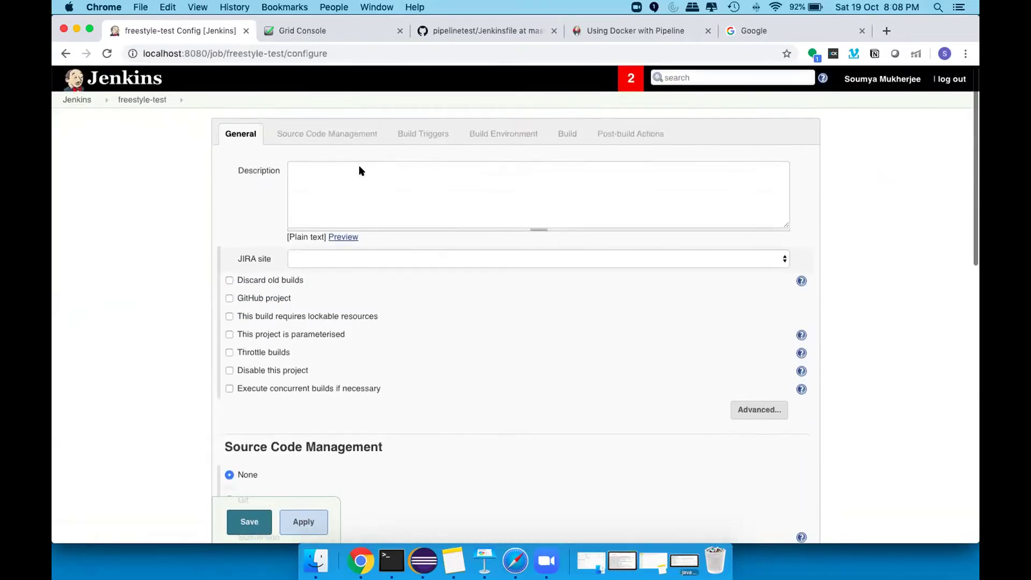
pyautogui.click(79, 100)
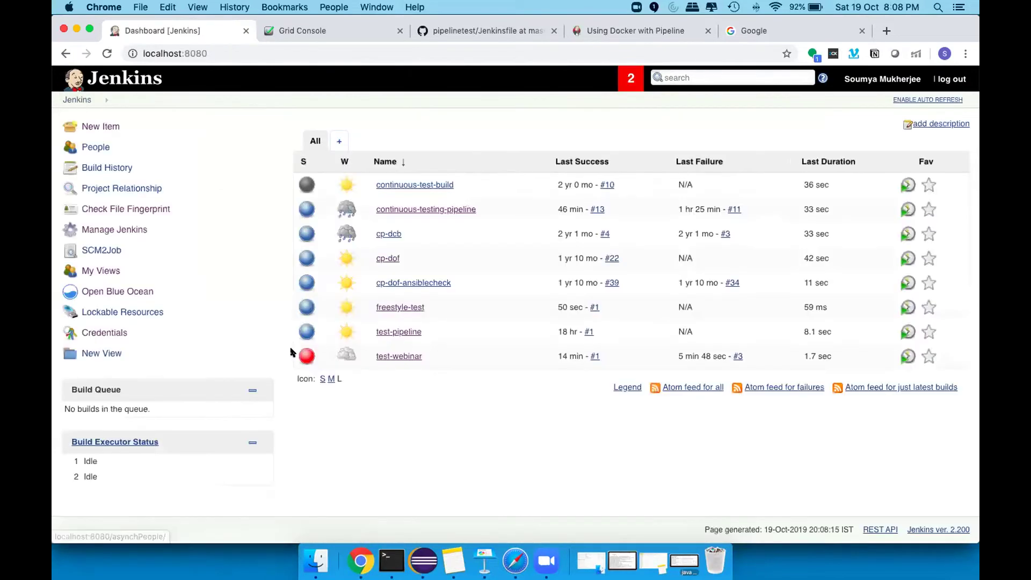
# - In the test-webinar configuration, set the pipeline definition to Pipeline script from SCM with Git as the SCM
pyautogui.click(400, 356)
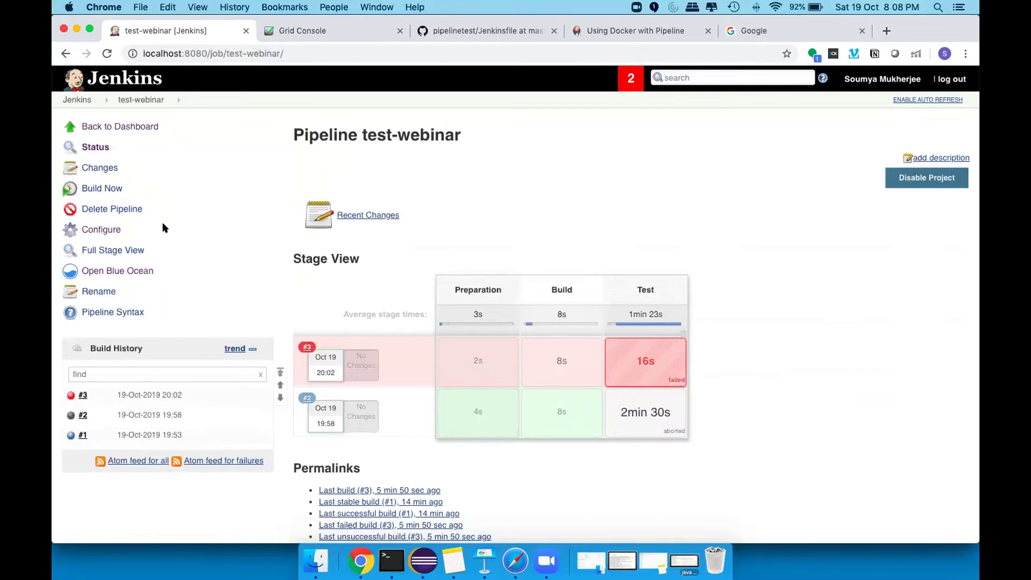
pyautogui.click(110, 229)
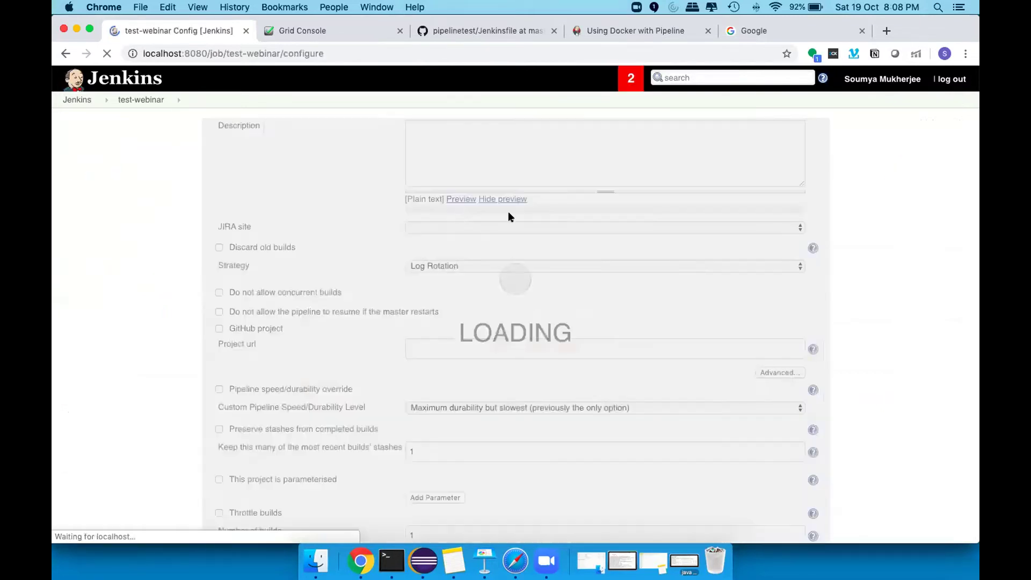
pyautogui.scroll(-15, 477, 263)
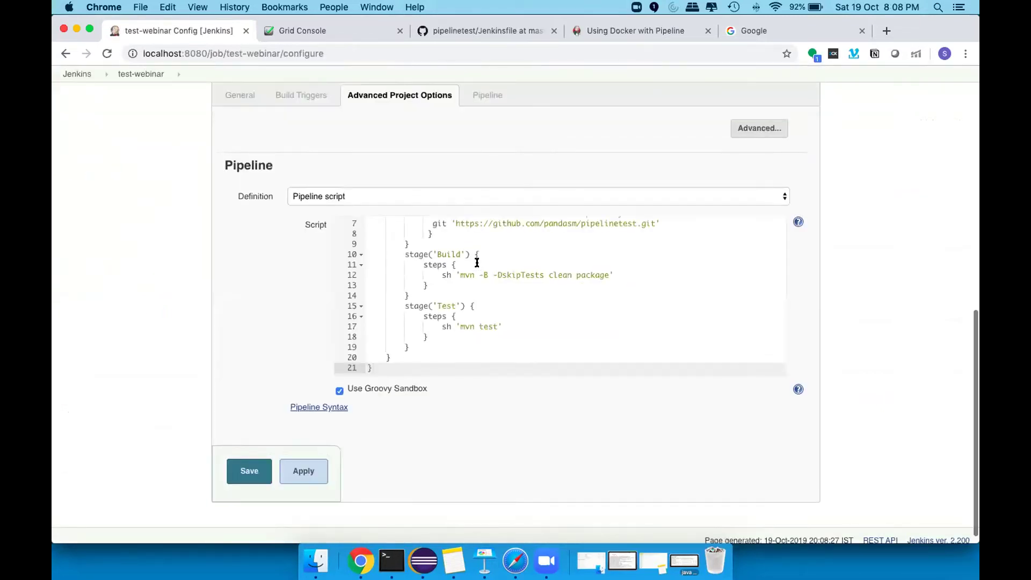
pyautogui.click(519, 191)
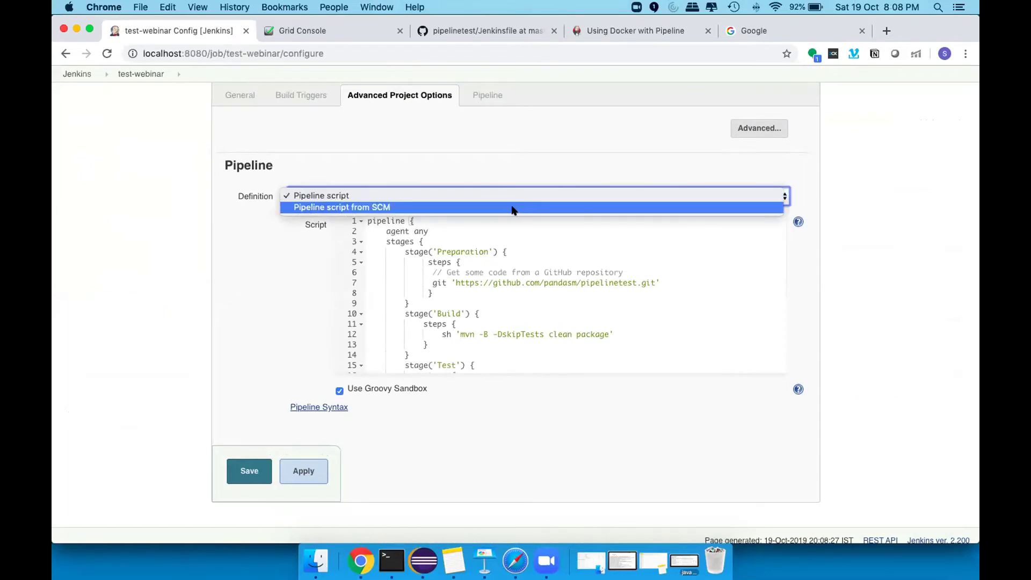
pyautogui.click(515, 208)
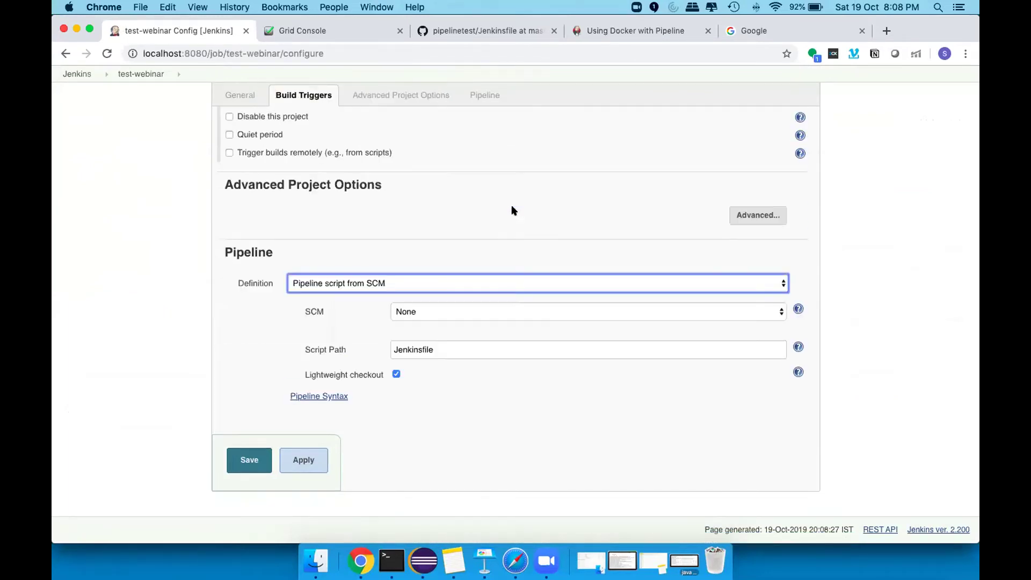
pyautogui.click(530, 312)
pyautogui.click(524, 324)
pyautogui.scroll(-2, 523, 323)
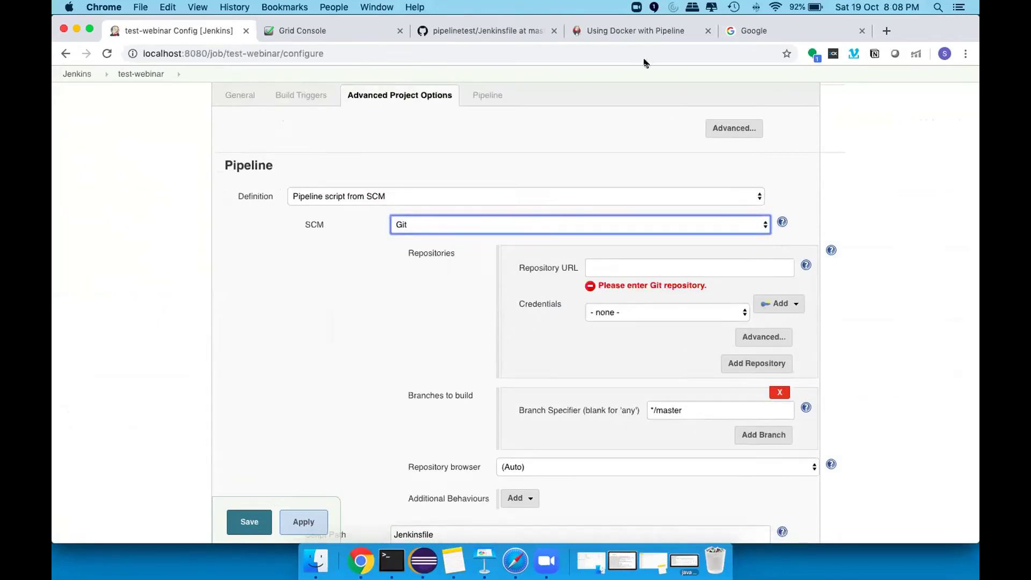
# - Open the pipelinetest repository's main page on GitHub and copy its HTTPS clone URL
pyautogui.click(497, 33)
pyautogui.scroll(6, 558, 199)
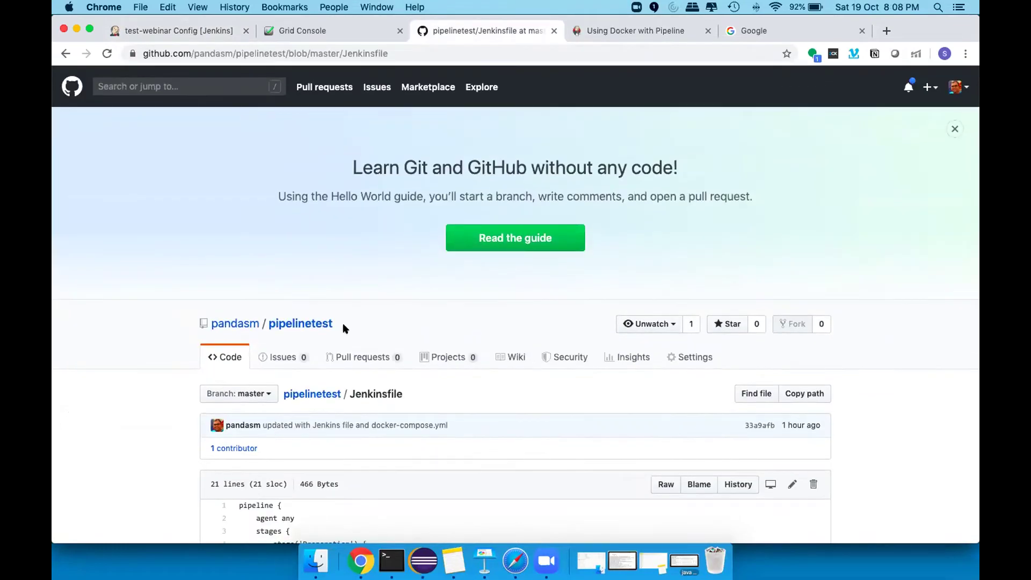
pyautogui.click(294, 323)
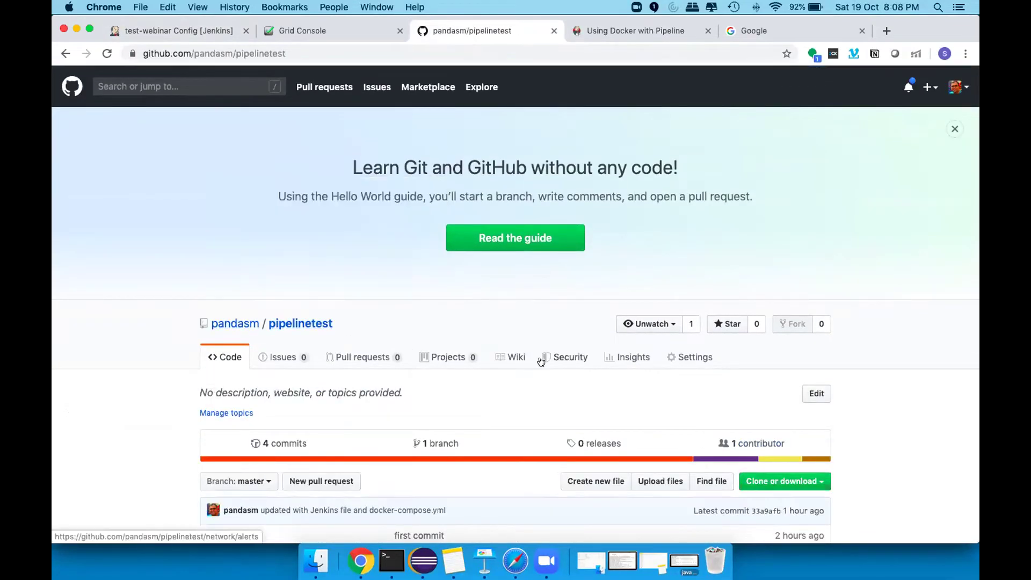
pyautogui.scroll(-3, 818, 361)
pyautogui.scroll(-1, 817, 361)
pyautogui.click(817, 346)
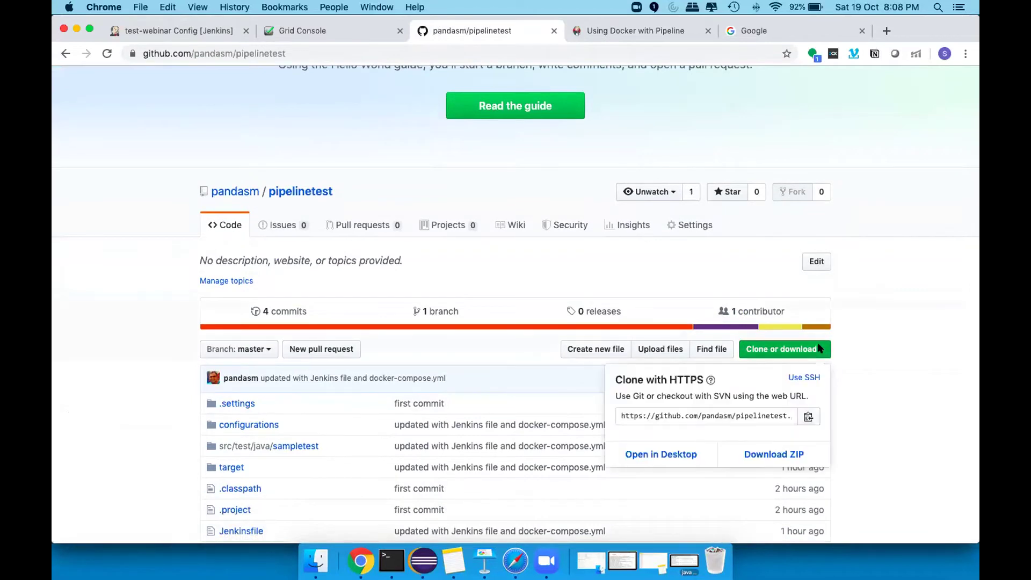
pyautogui.click(746, 414)
pyautogui.press('super+c')
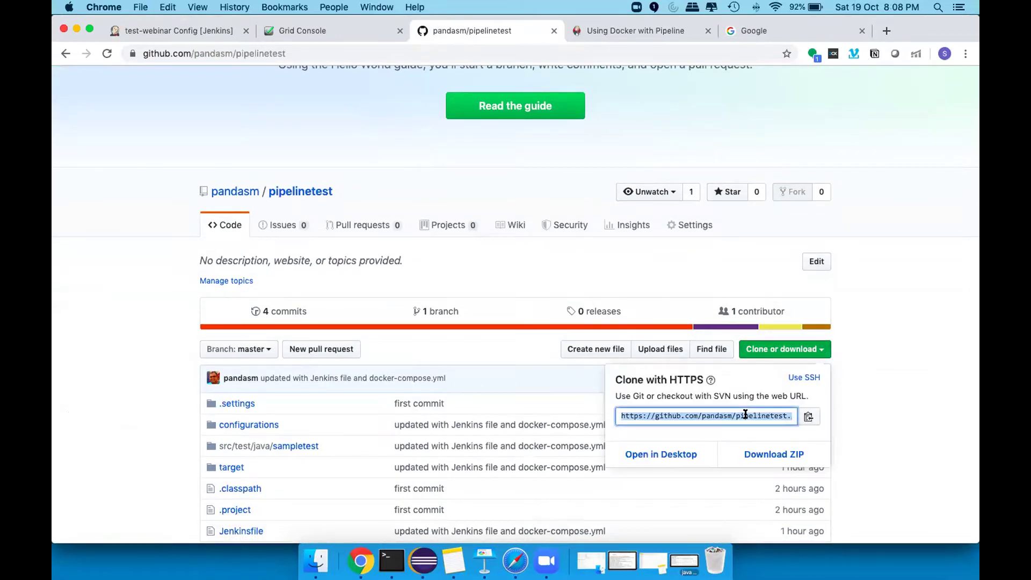
pyautogui.click(220, 30)
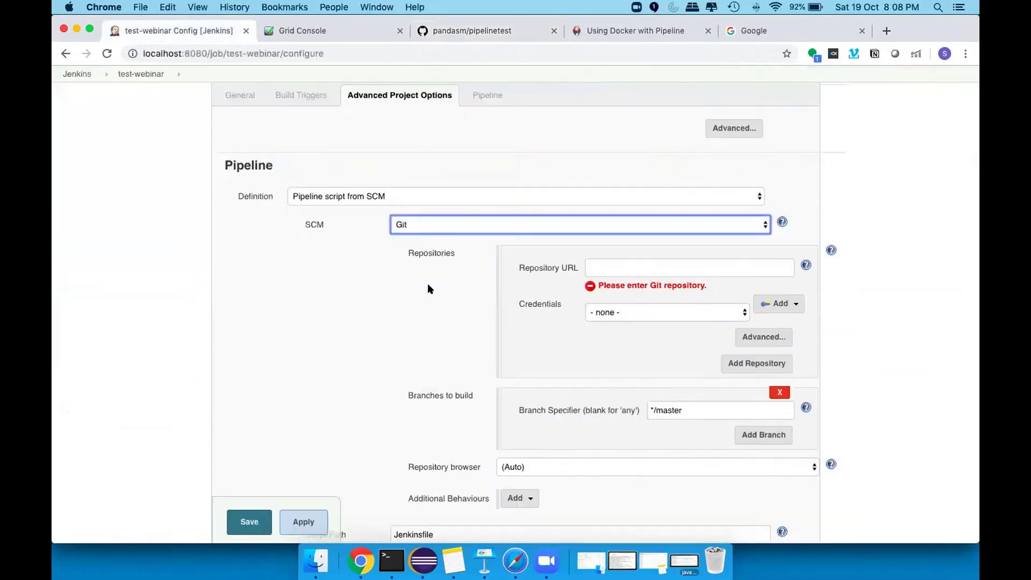
pyautogui.click(625, 268)
pyautogui.press('super+v')
pyautogui.press('super+a')
pyautogui.press('BackSpace')
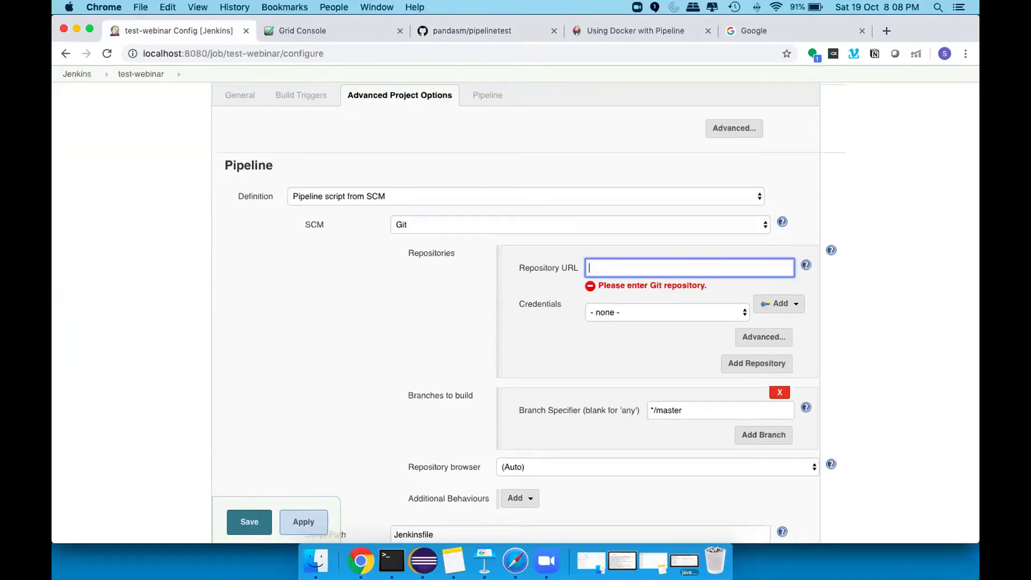
pyautogui.click(511, 32)
pyautogui.rightClick(710, 412)
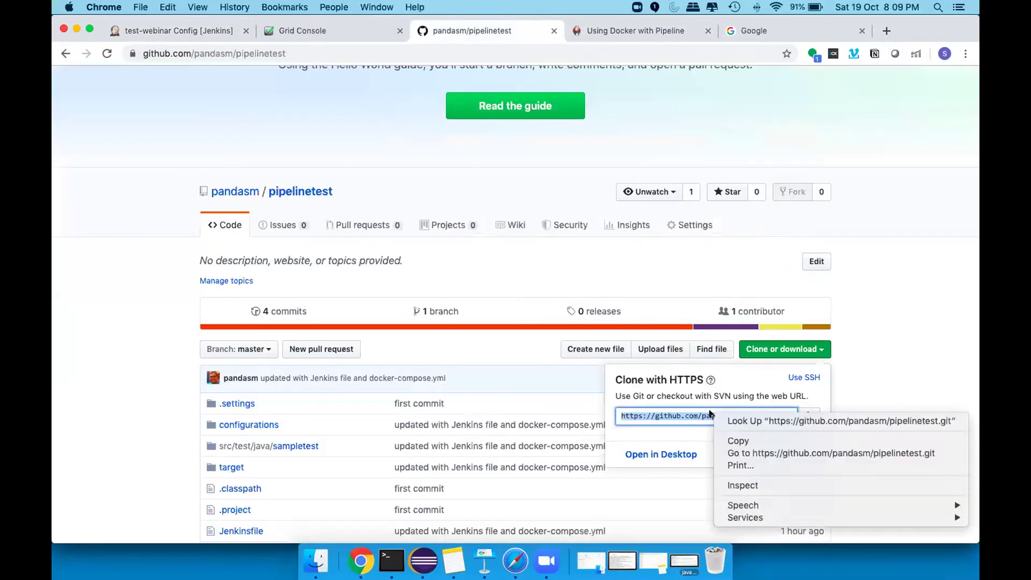
pyautogui.click(163, 33)
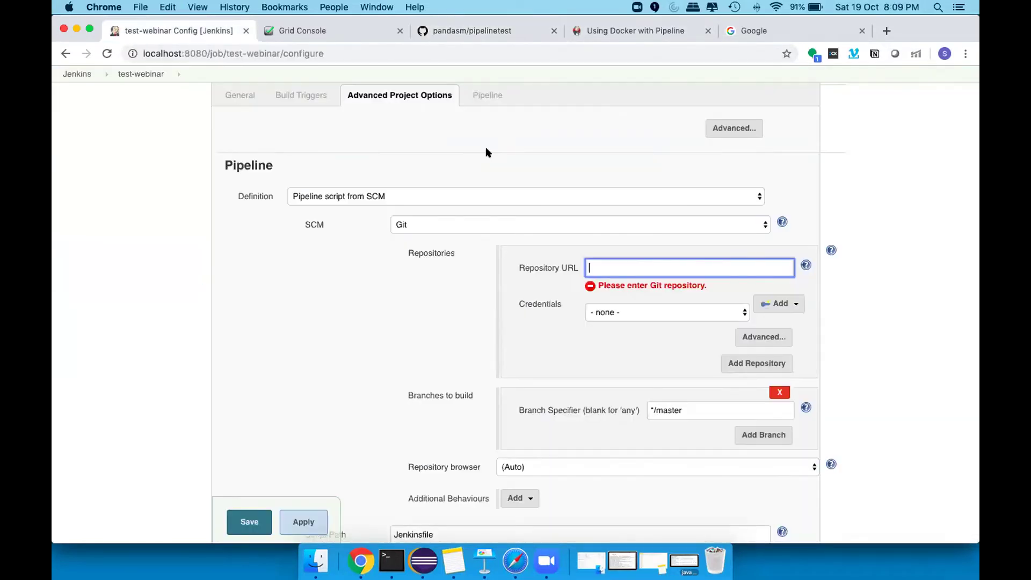
pyautogui.press('super+v')
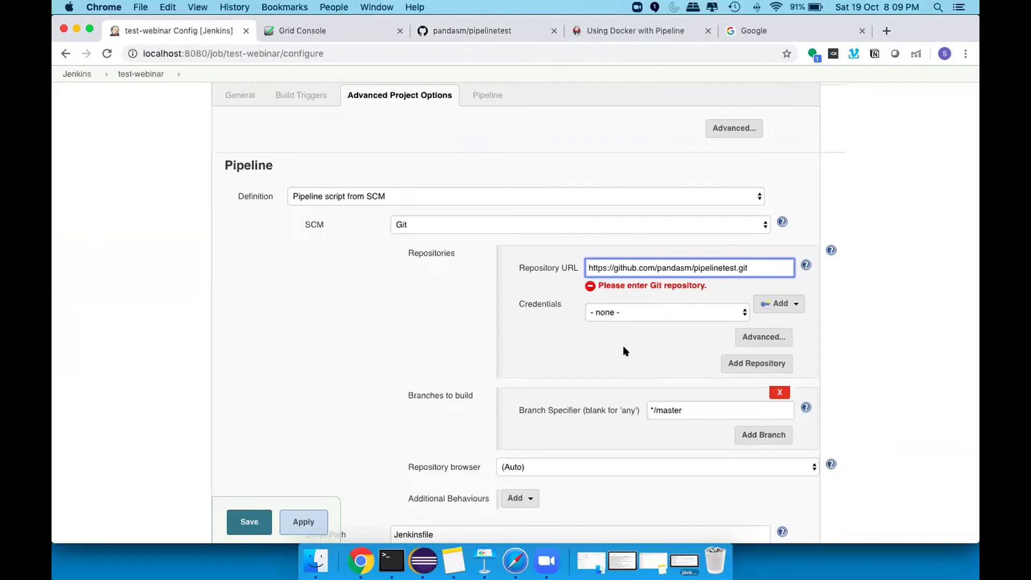
pyautogui.scroll(-3, 621, 350)
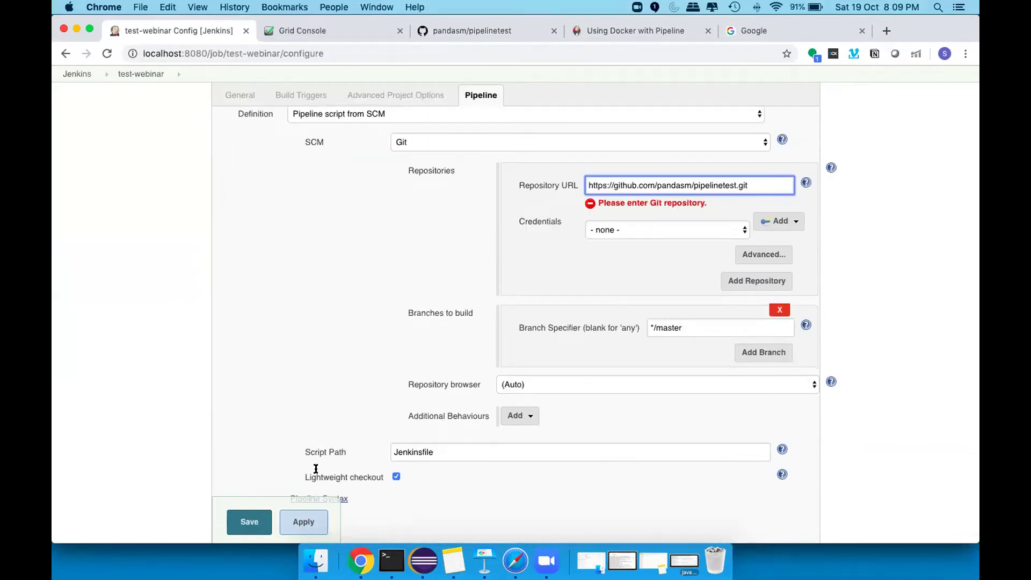
pyautogui.click(251, 518)
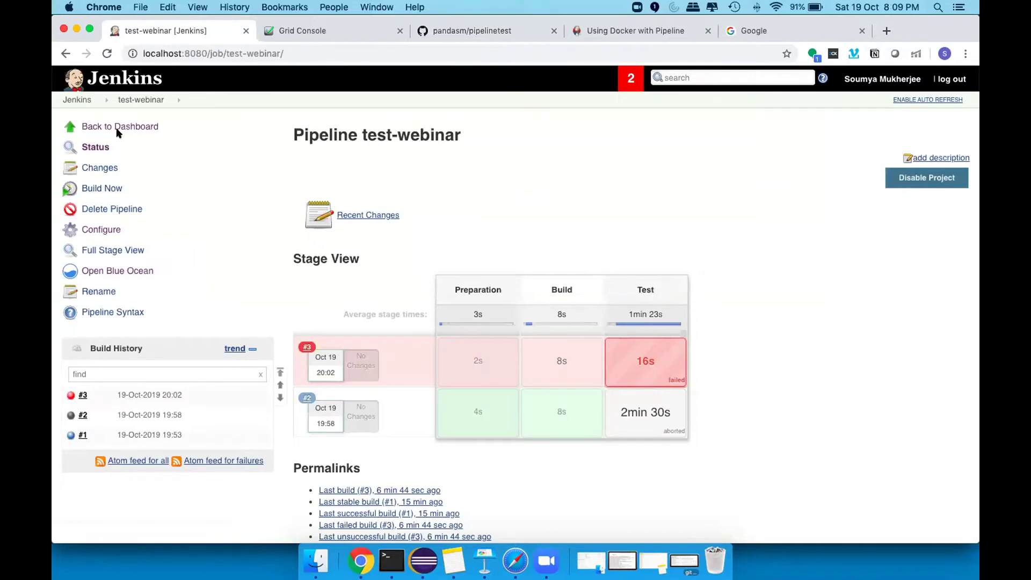
# - Reopen the test-webinar configuration, review its Git repository settings and Jenkinsfile script path, and save it
pyautogui.click(100, 227)
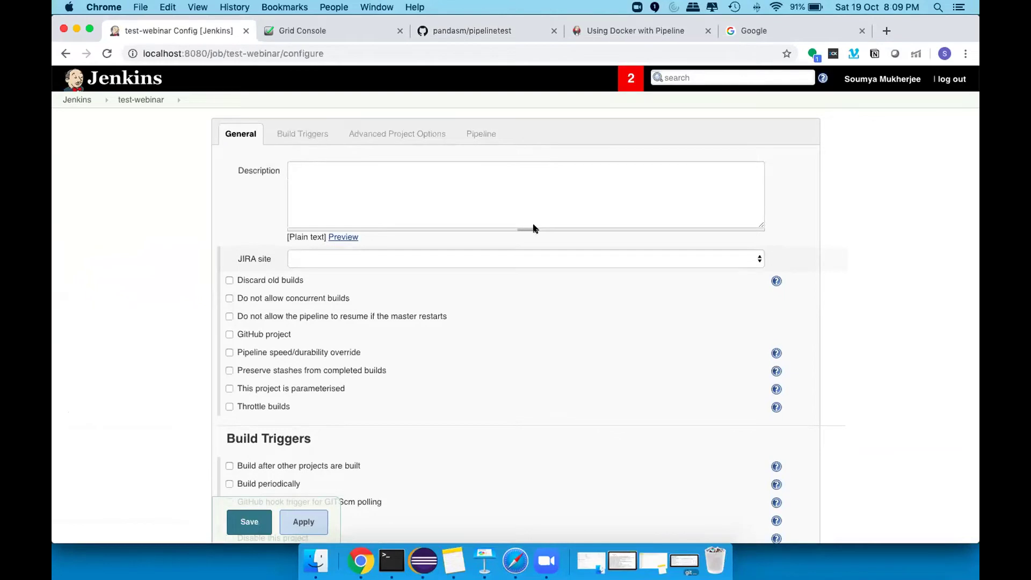
pyautogui.scroll(-5, 531, 226)
pyautogui.scroll(-6, 533, 229)
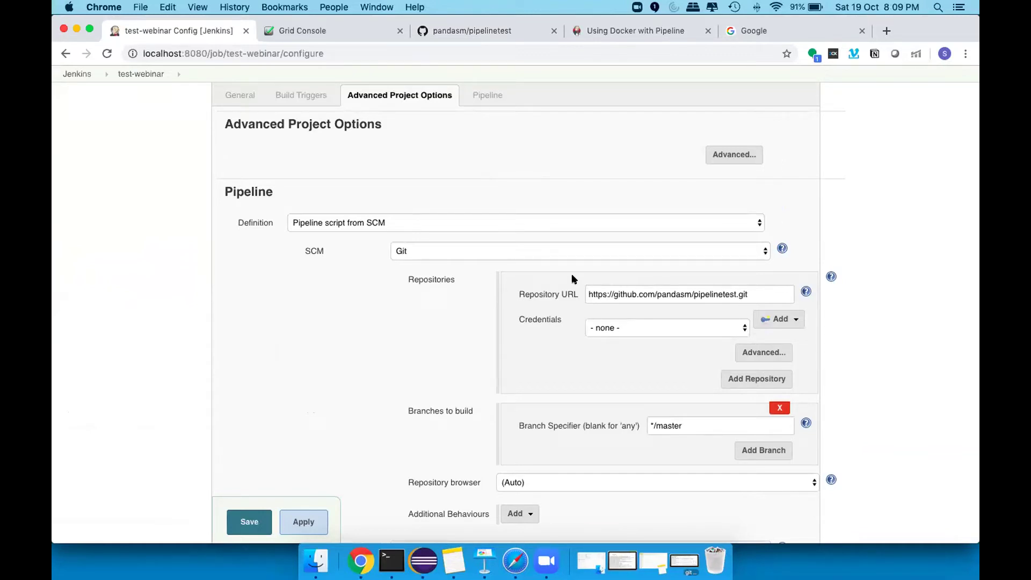
pyautogui.scroll(-2, 559, 411)
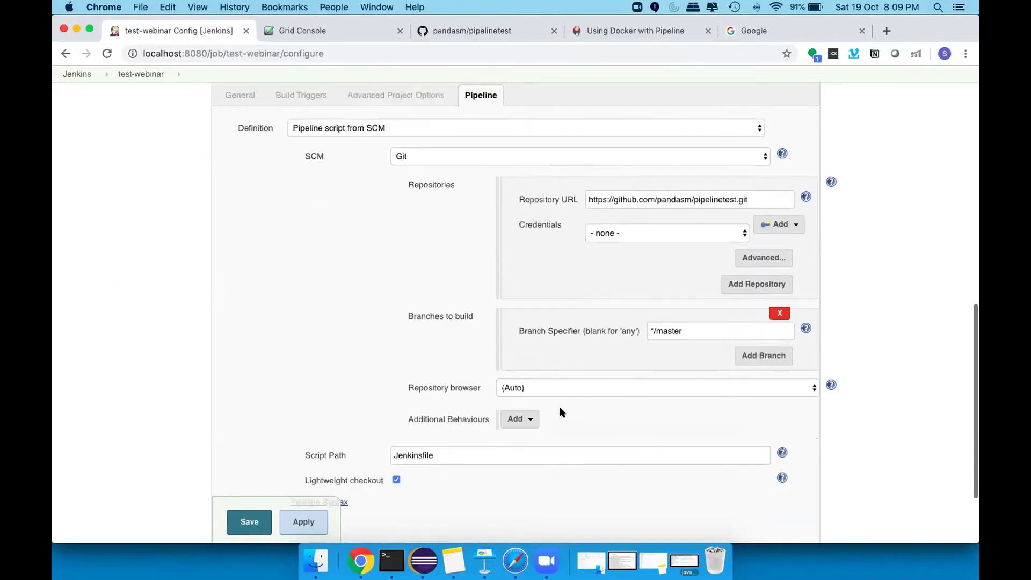
pyautogui.moveTo(446, 448); pyautogui.dragTo(379, 443)
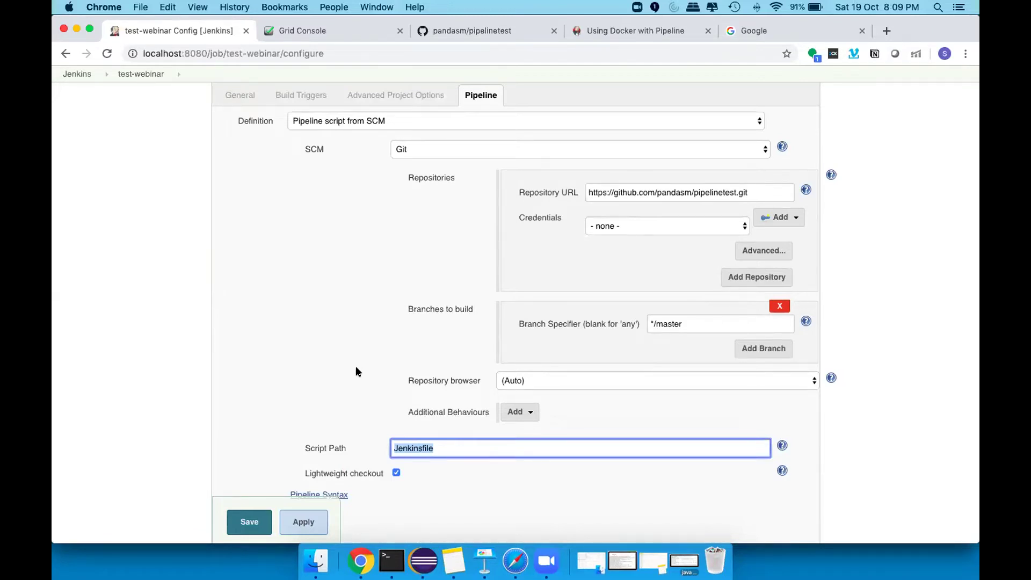
pyautogui.scroll(1, 263, 472)
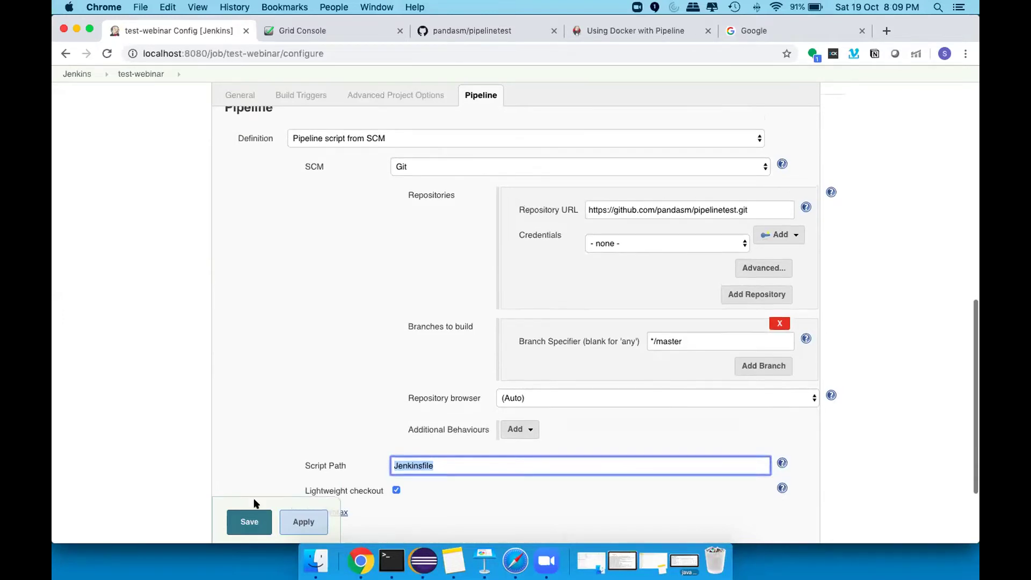
pyautogui.click(249, 527)
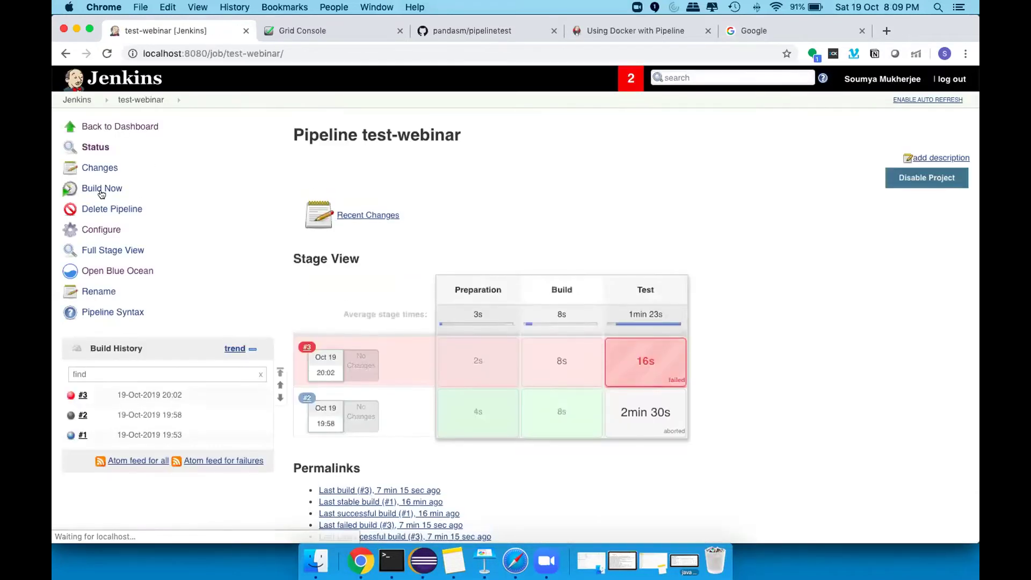
# - Run a new test-webinar build and examine its console output
pyautogui.click(188, 187)
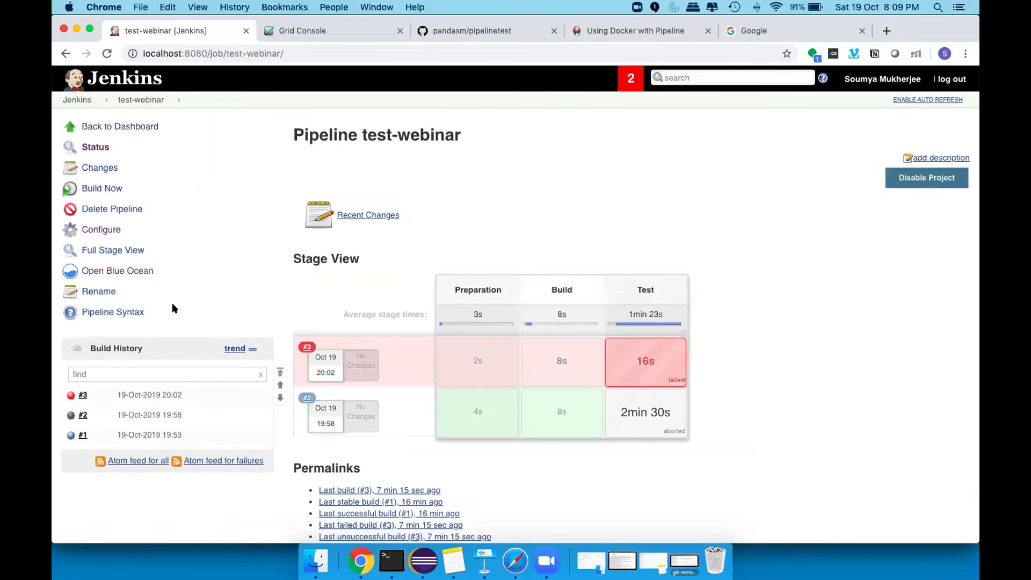
pyautogui.click(92, 396)
pyautogui.click(155, 446)
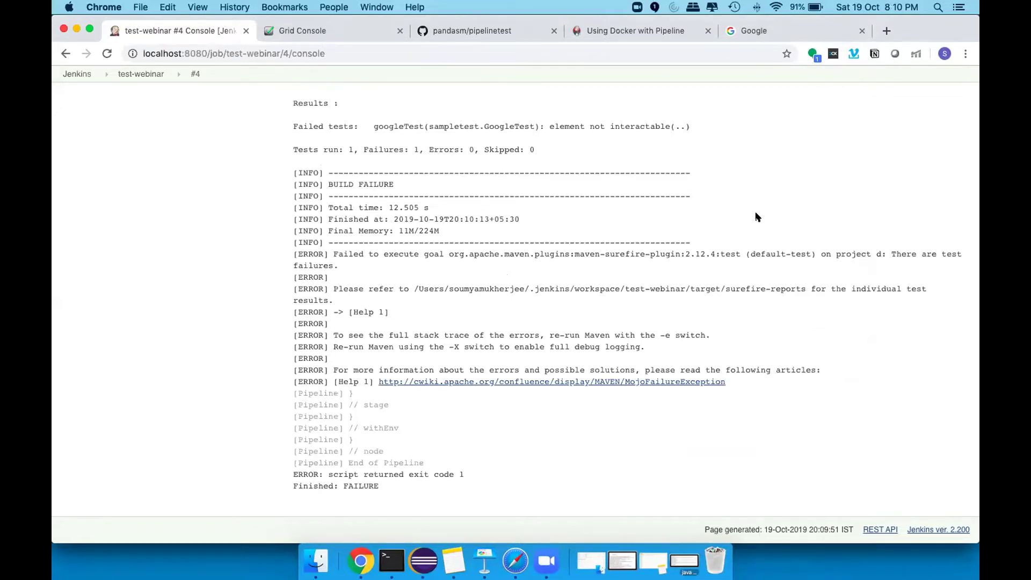
pyautogui.scroll(2, 603, 217)
pyautogui.scroll(-2, 603, 216)
pyautogui.scroll(10, 604, 217)
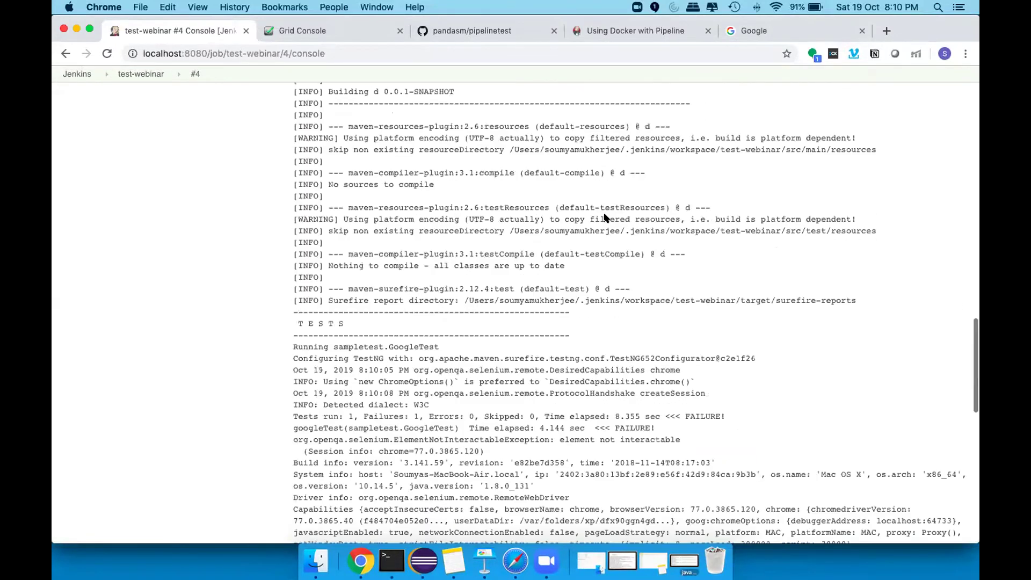
pyautogui.scroll(15, 603, 217)
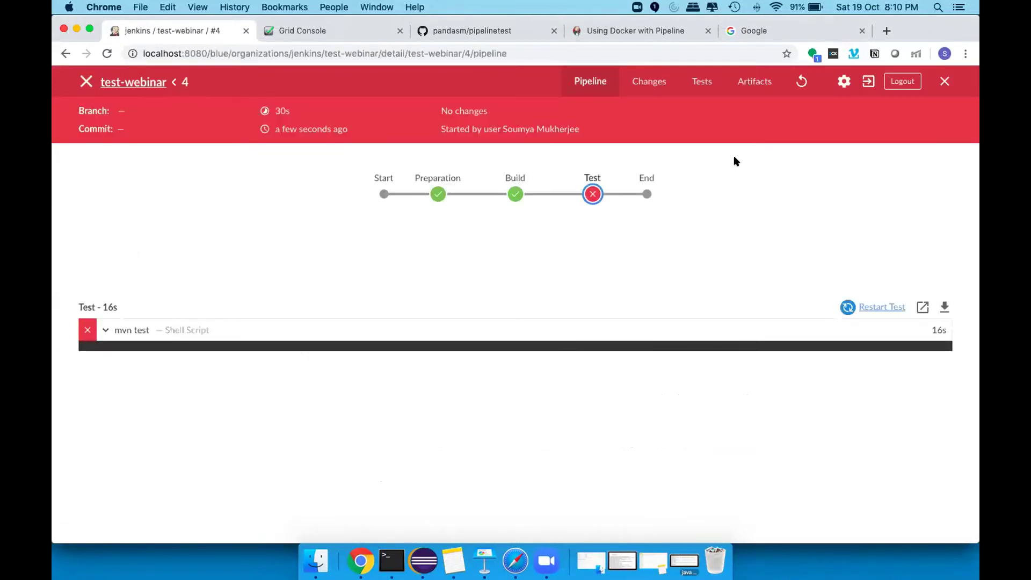
# - Examine the Test, Build and Preparation stages of build #4 in Blue Ocean, including the version control checkout and Git logs
pyautogui.scroll(5, 554, 190)
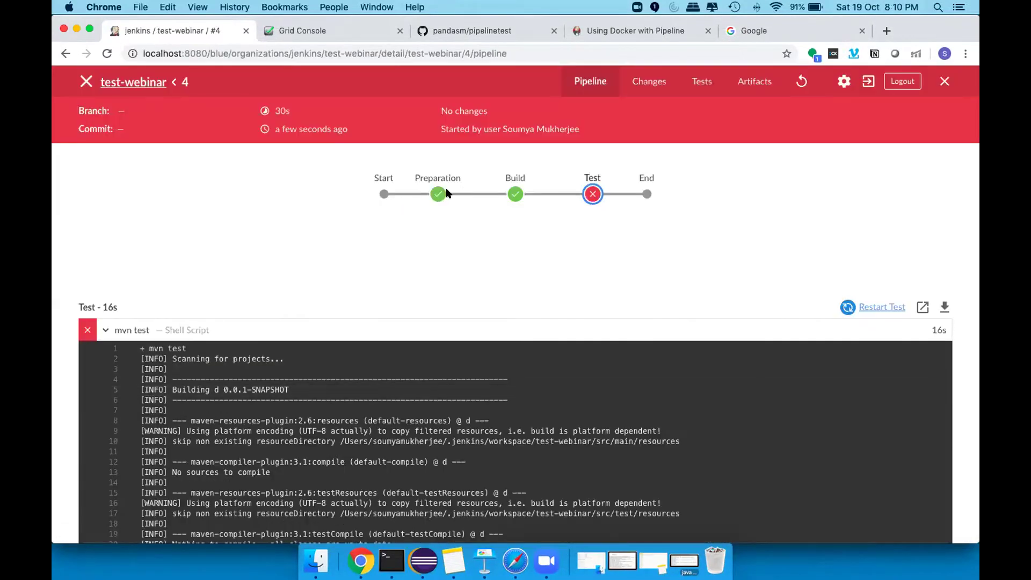
pyautogui.click(591, 197)
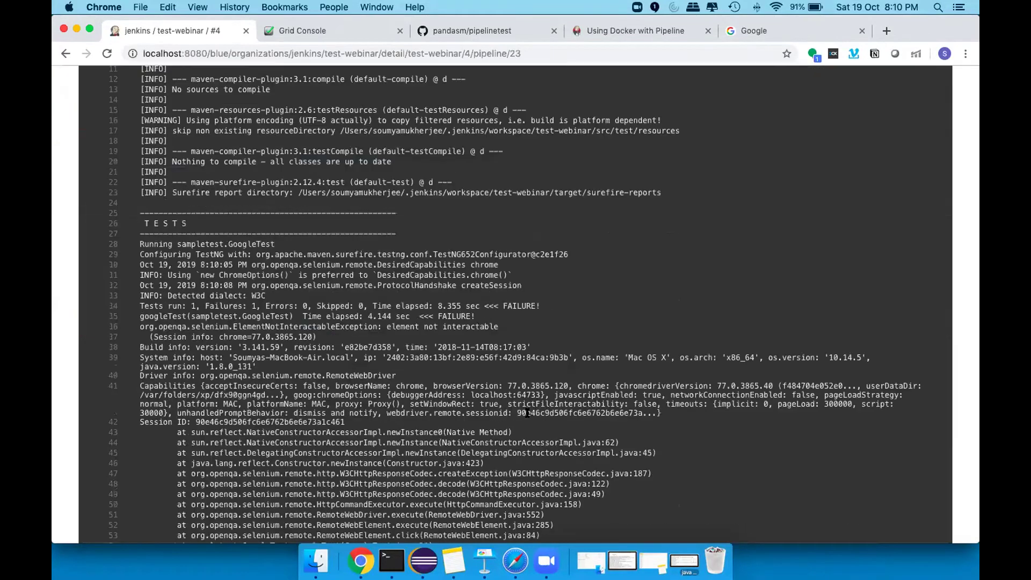
pyautogui.scroll(10, 513, 213)
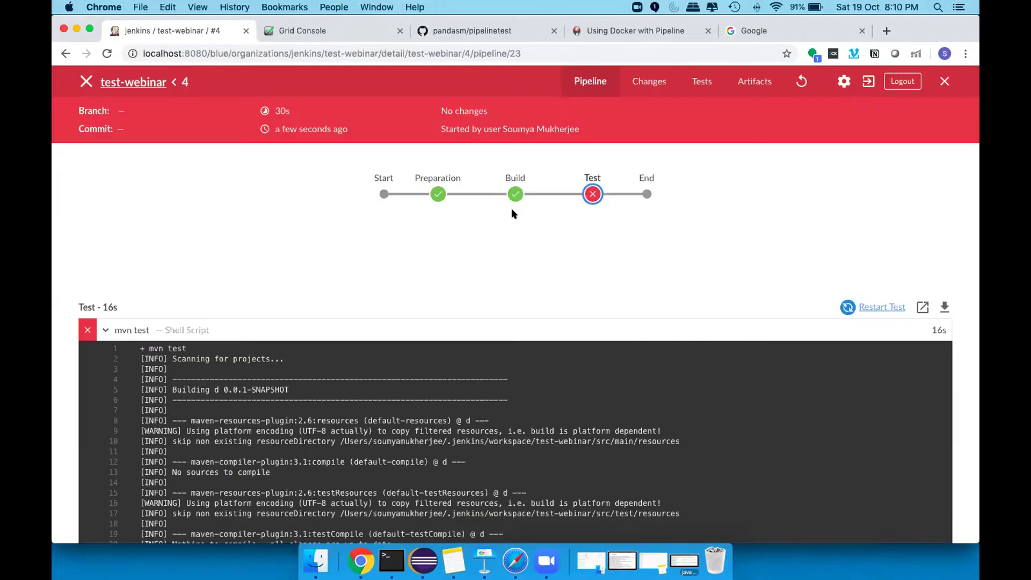
pyautogui.click(515, 195)
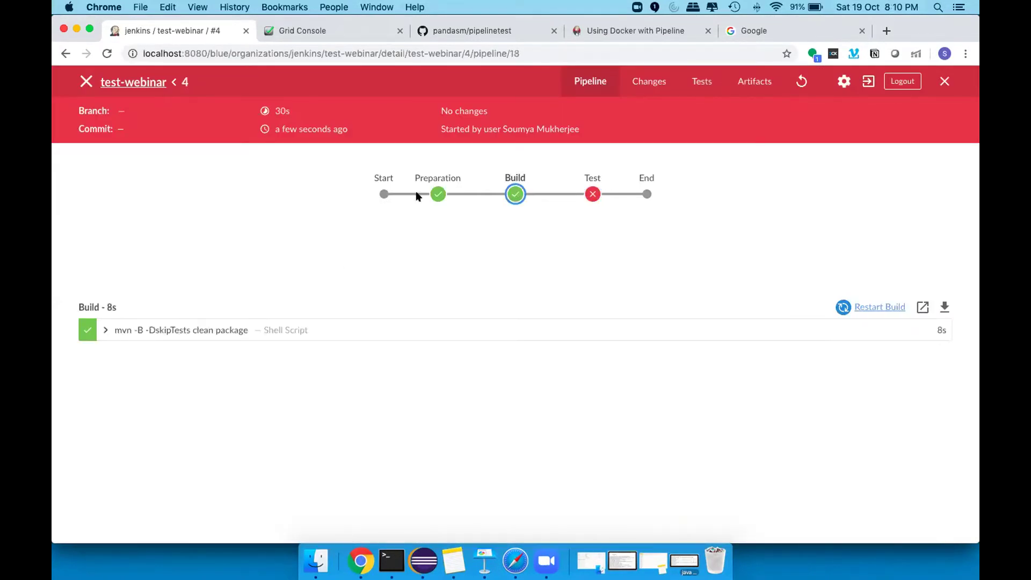
pyautogui.click(437, 194)
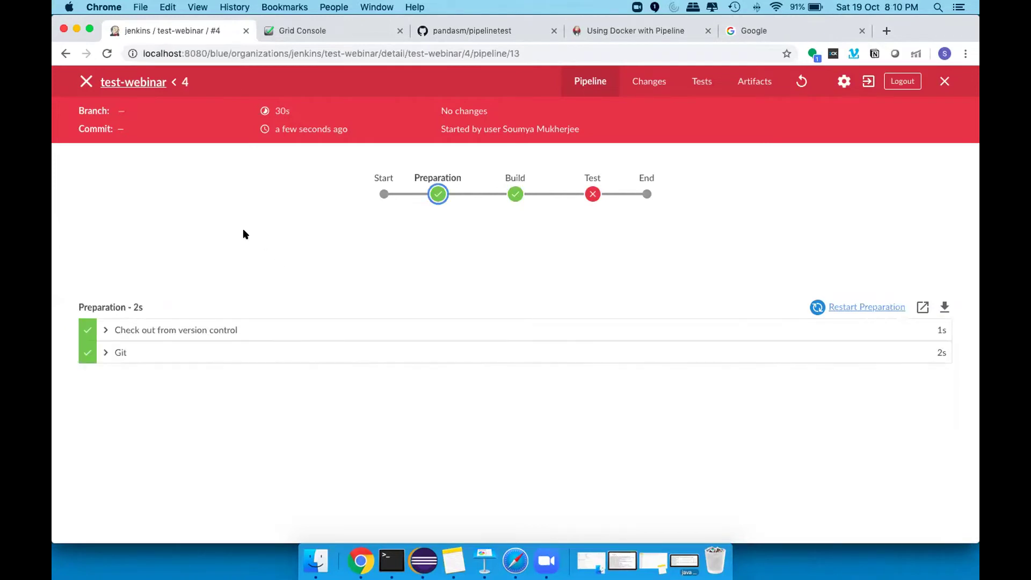
pyautogui.click(104, 330)
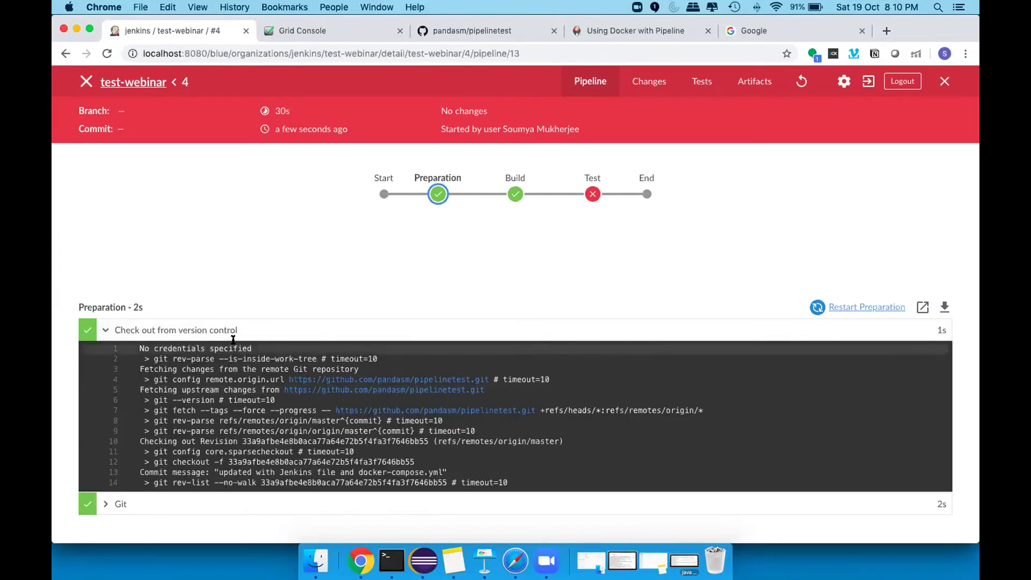
pyautogui.click(236, 503)
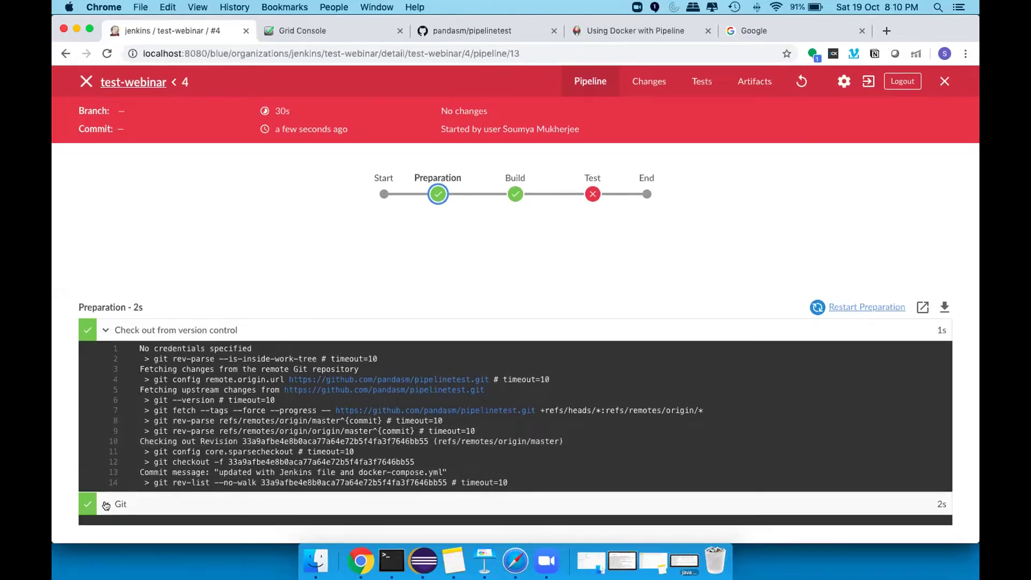
pyautogui.scroll(-3, 253, 427)
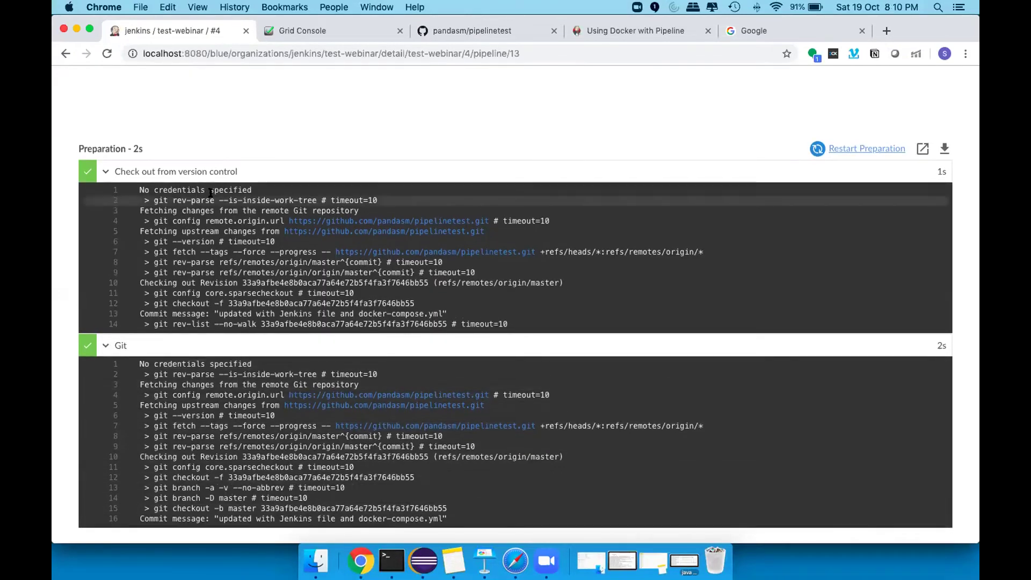
pyautogui.click(105, 169)
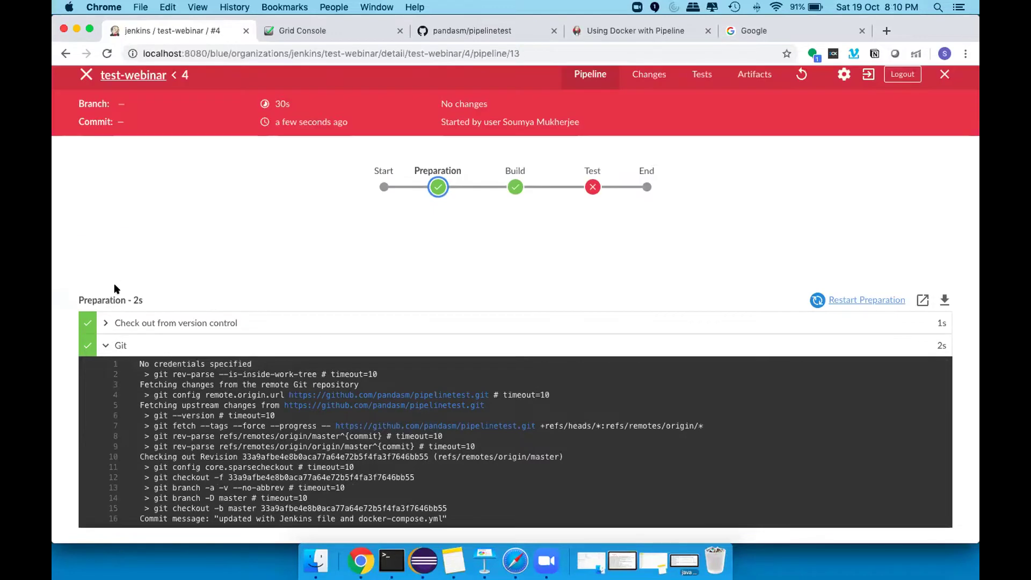
pyautogui.click(106, 345)
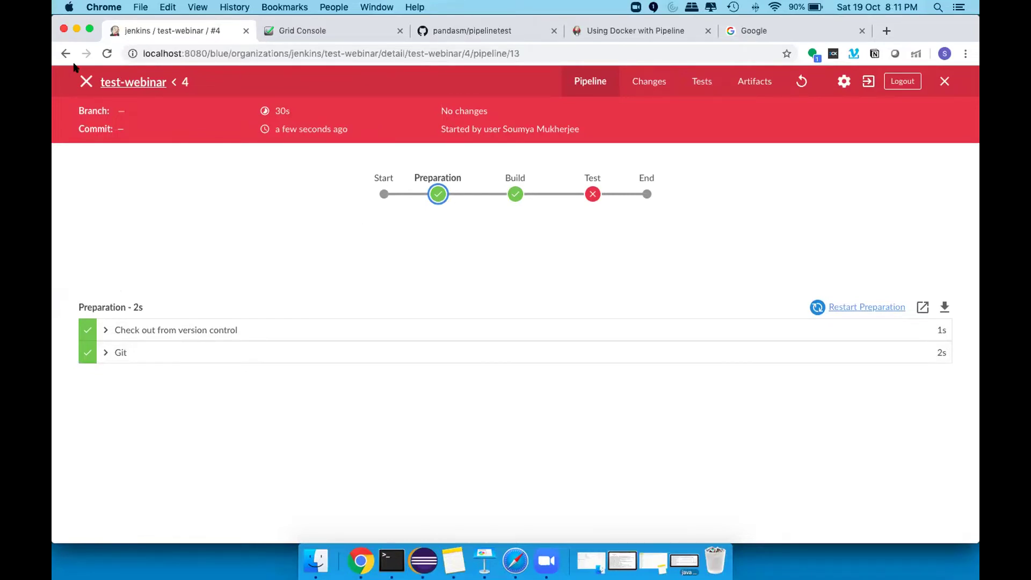
# - Return to the Jenkins dashboard at localhost:8080
pyautogui.click(203, 53)
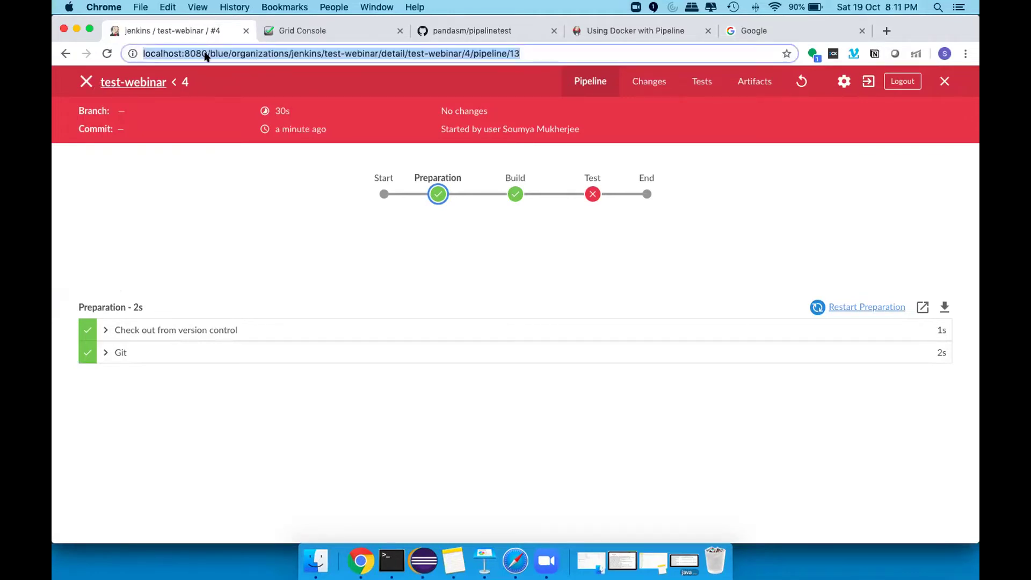
pyautogui.write('local')
pyautogui.press('Return')
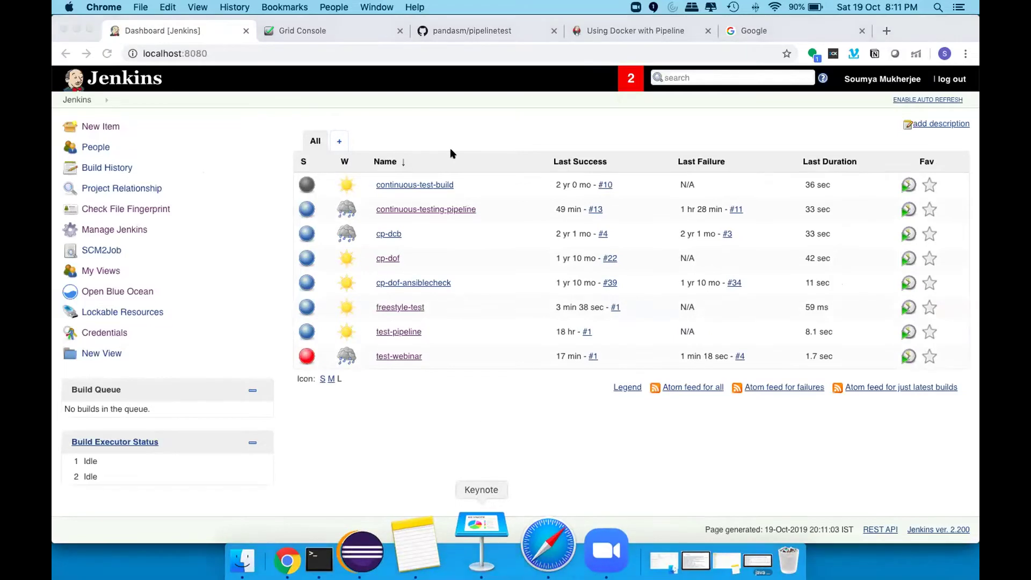
# - Switch to the Jenkins workflow diagram in Keynote and select the Dev box
pyautogui.click(484, 559)
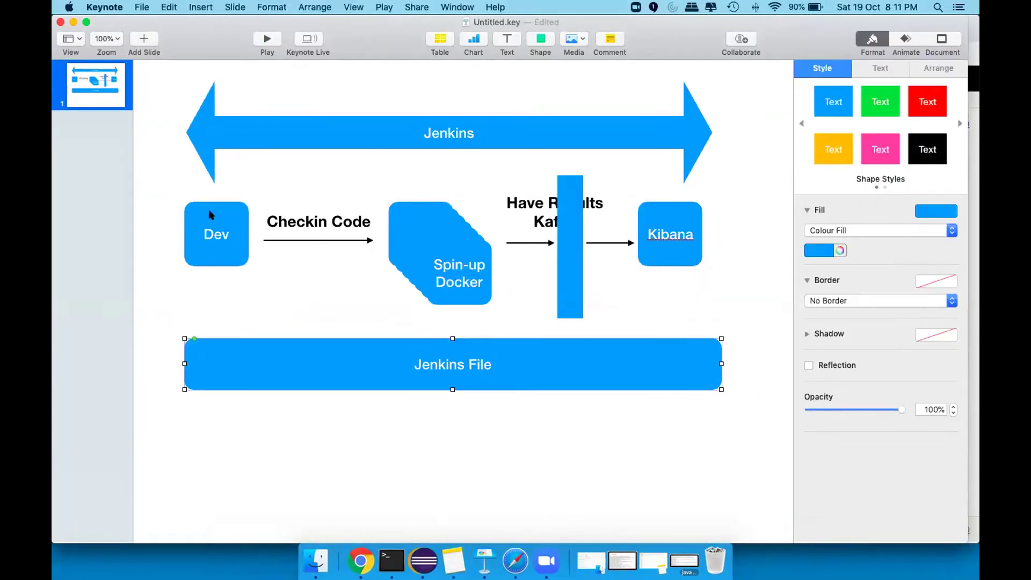
pyautogui.click(211, 227)
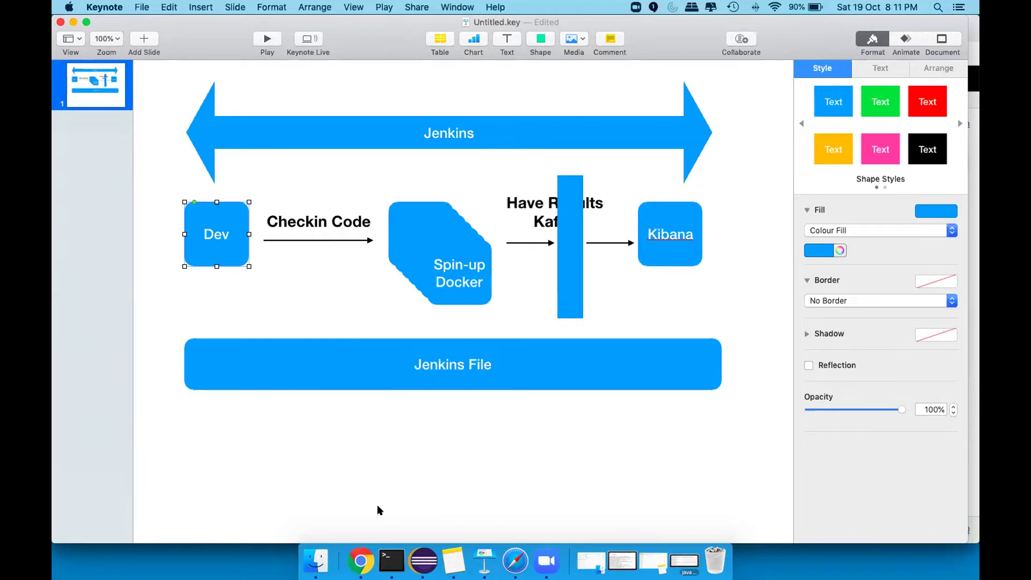
# - Switch to Eclipse and review the Jenkinsfile in the continuoustesting project
pyautogui.click(373, 557)
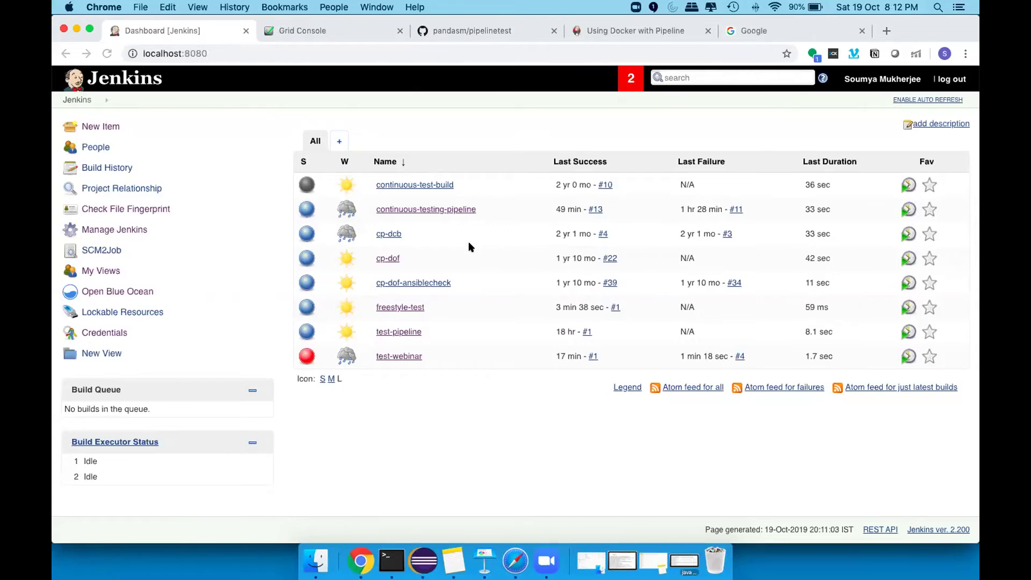
pyautogui.click(421, 555)
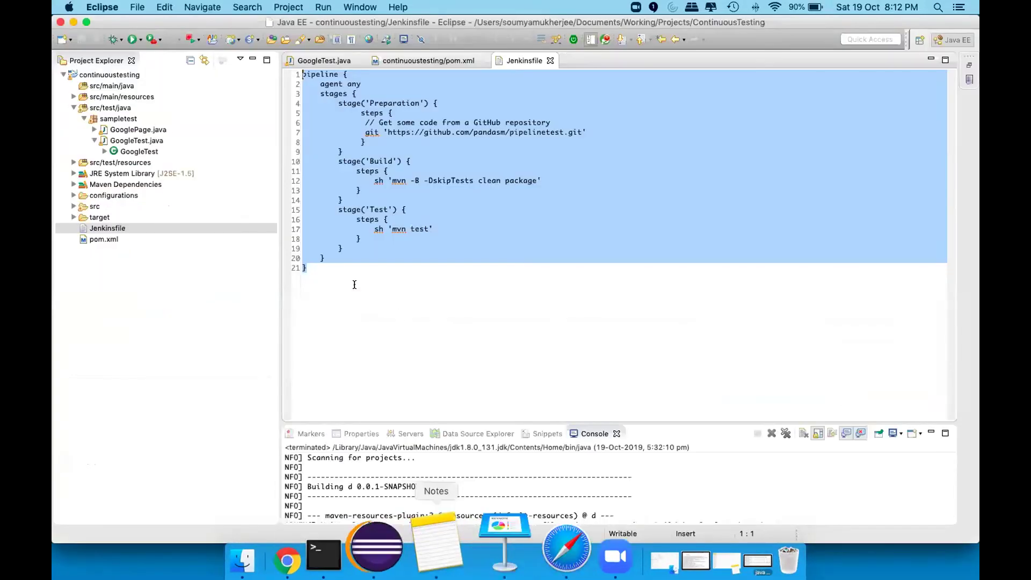
pyautogui.click(352, 283)
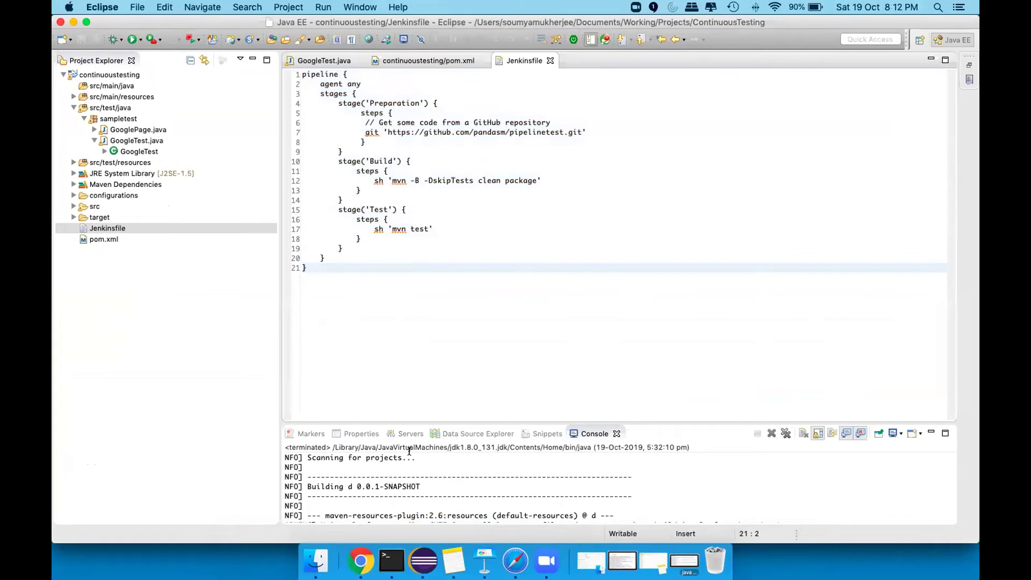
pyautogui.click(139, 225)
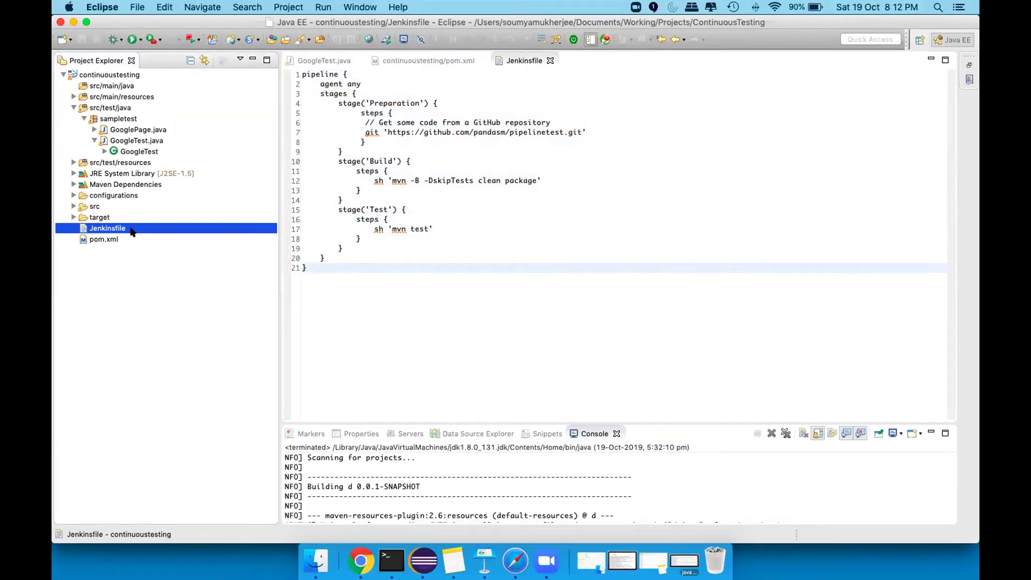
pyautogui.click(340, 237)
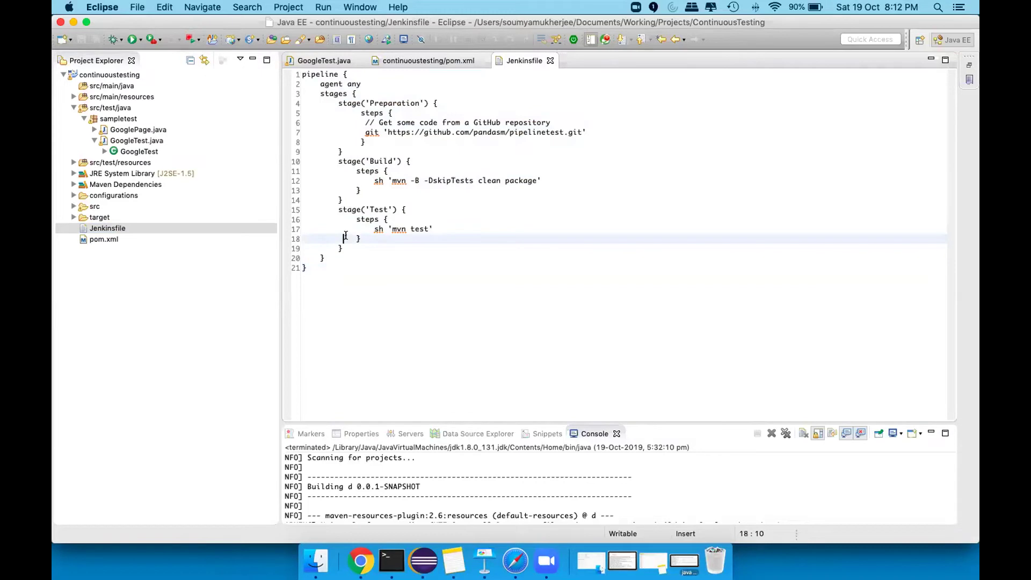
# - Switch to Jenkins in Chrome, open the test-webinar job's configuration and examine its pipeline Script Path
pyautogui.click(364, 555)
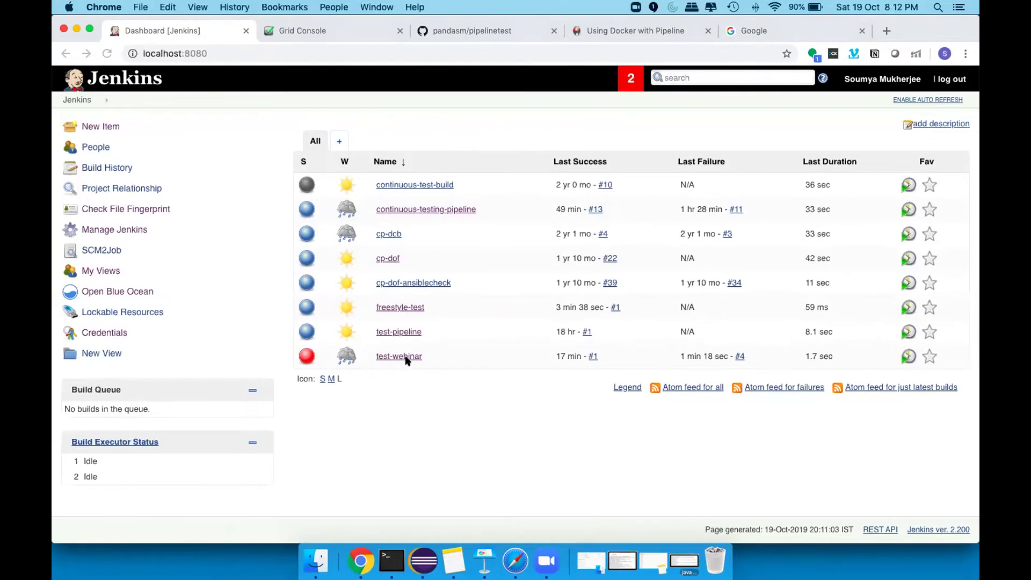
pyautogui.click(404, 357)
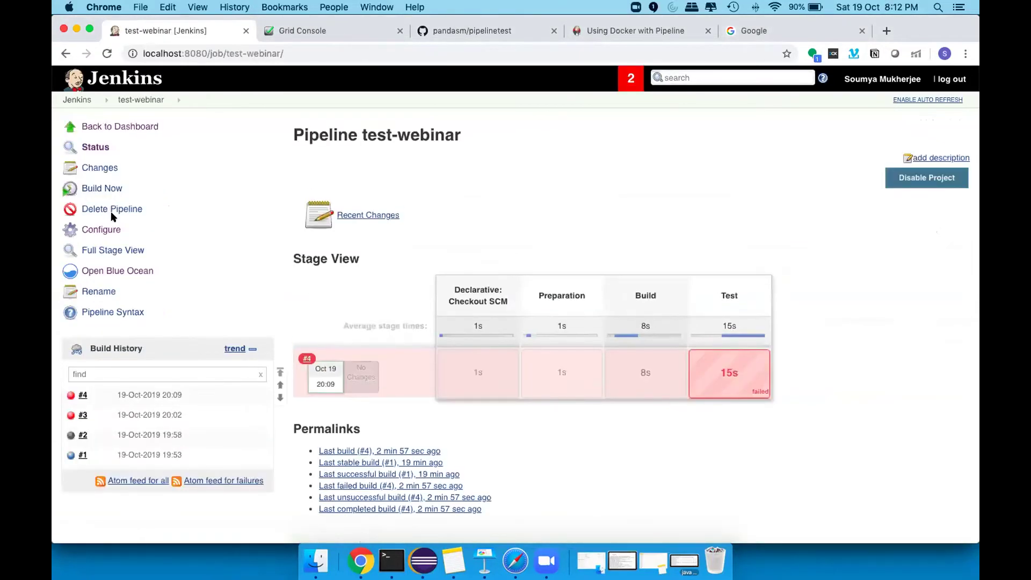
pyautogui.click(105, 230)
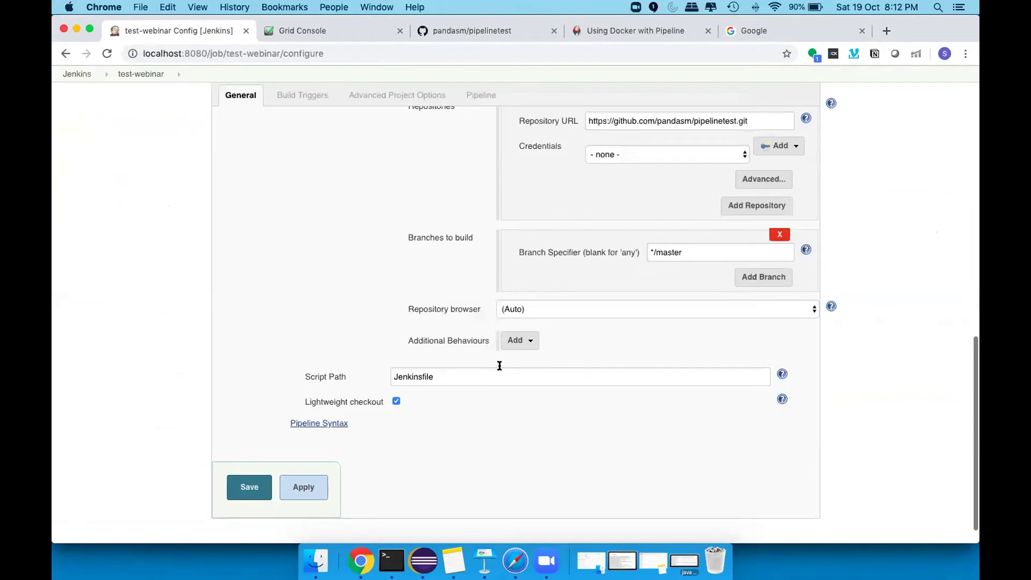
pyautogui.click(499, 371)
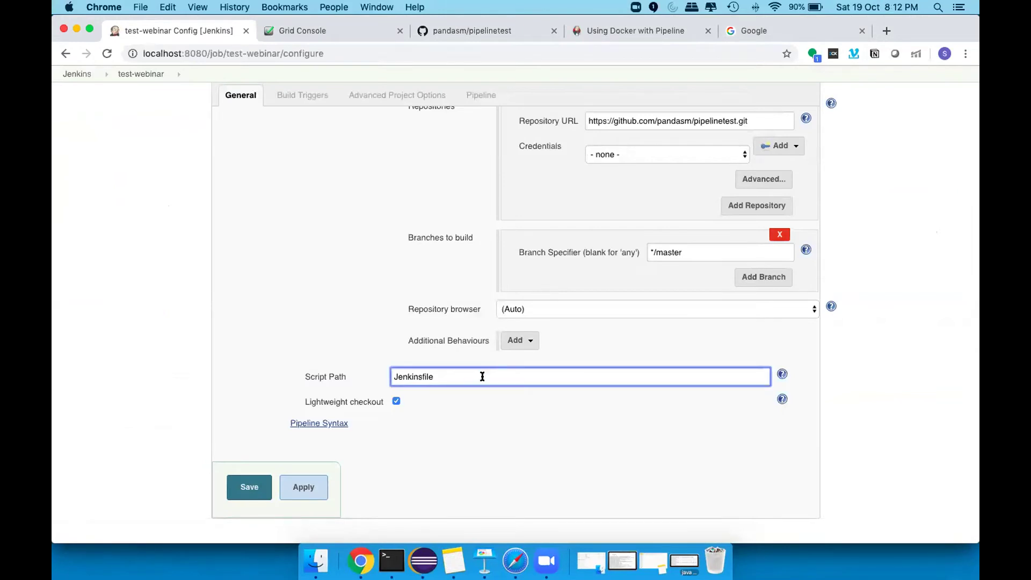
# - Try appending .txt.path to the Script Path value and remove the addition again
pyautogui.write('.txt.path')
pyautogui.press('BackSpace')
pyautogui.press('BackSpace')
pyautogui.press('BackSpace')
pyautogui.press('BackSpace')
pyautogui.press('BackSpace')
pyautogui.press('BackSpace')
pyautogui.press('BackSpace')
pyautogui.press('BackSpace')
pyautogui.press('BackSpace')
# - Leave the test-webinar configuration without saving and return to the Jenkins dashboard
pyautogui.scroll(10, 241, 134)
pyautogui.click(98, 109)
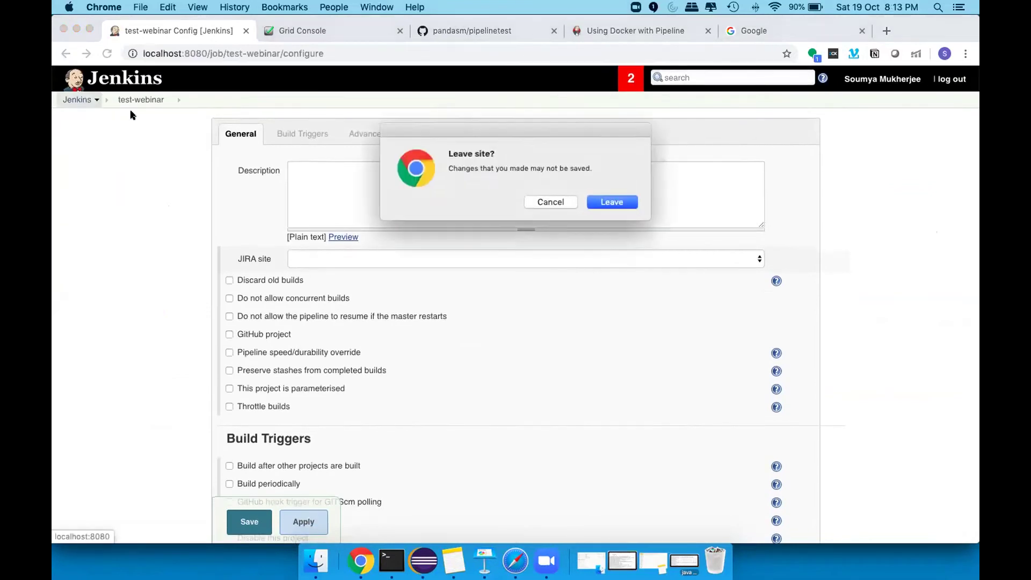
pyautogui.click(612, 202)
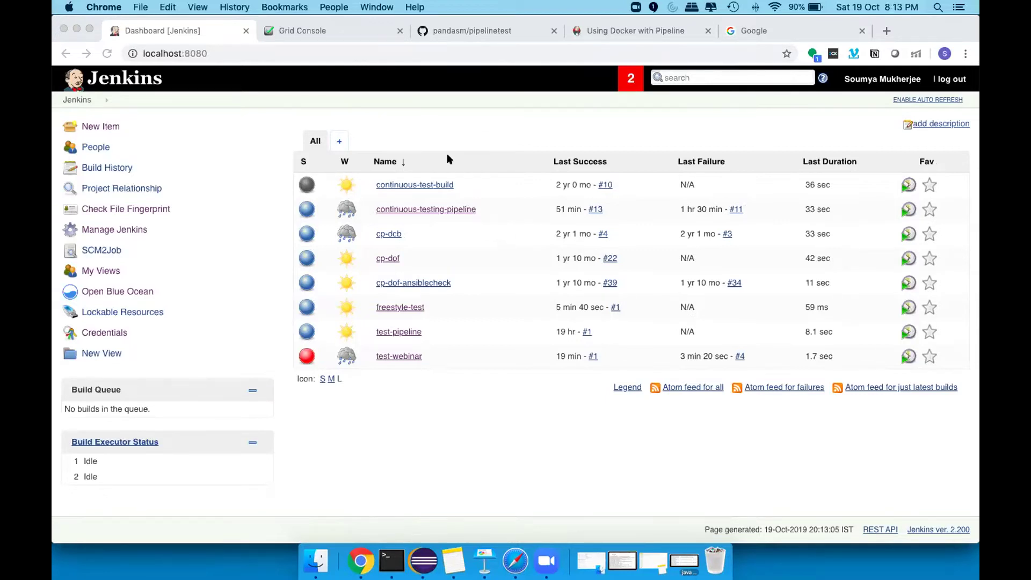
pyautogui.click(519, 131)
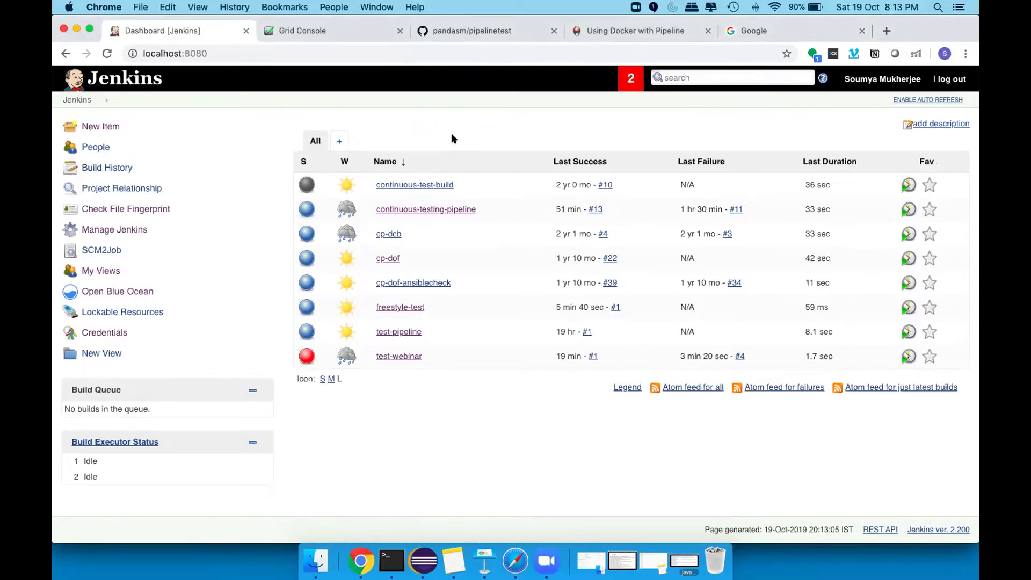
# - Bring up the Selenium hub and node Terminal windows, examine their logs and return to the Jenkins dashboard
pyautogui.click(395, 542)
pyautogui.moveTo(680, 50); pyautogui.dragTo(641, 89)
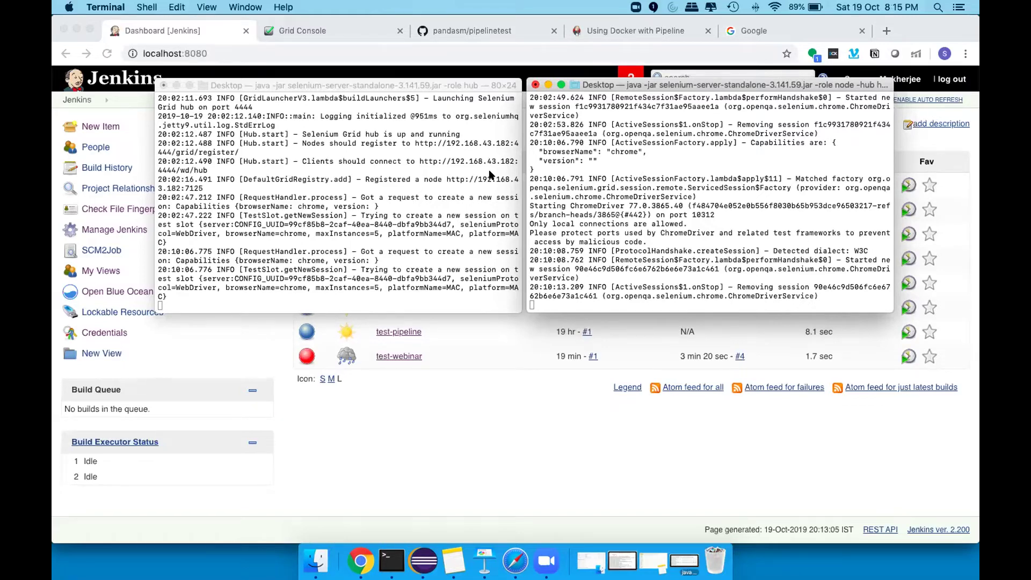
pyautogui.click(529, 428)
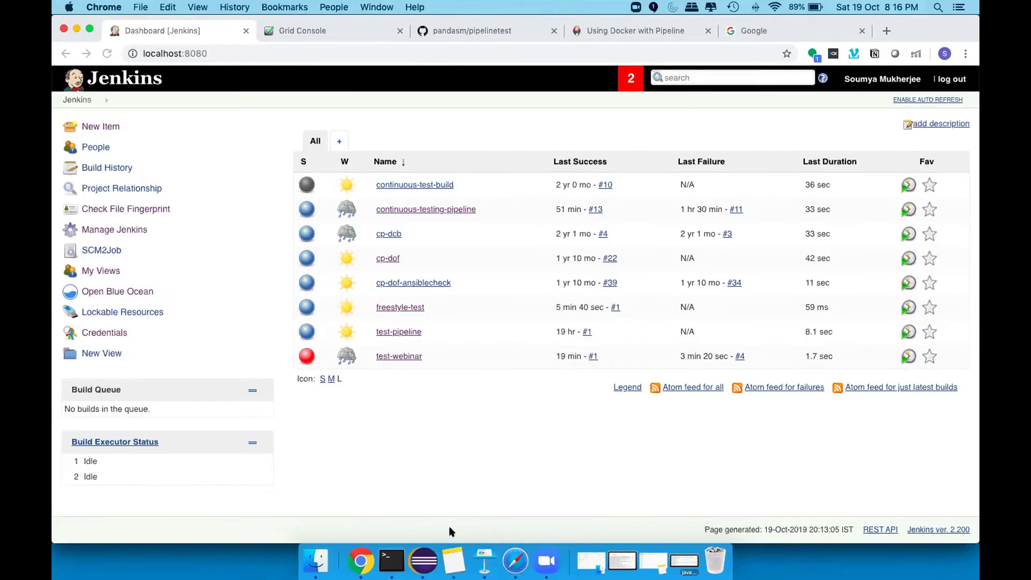
# - Switch to Eclipse and open docker-compose.yml from the project's configurations folder
pyautogui.click(424, 560)
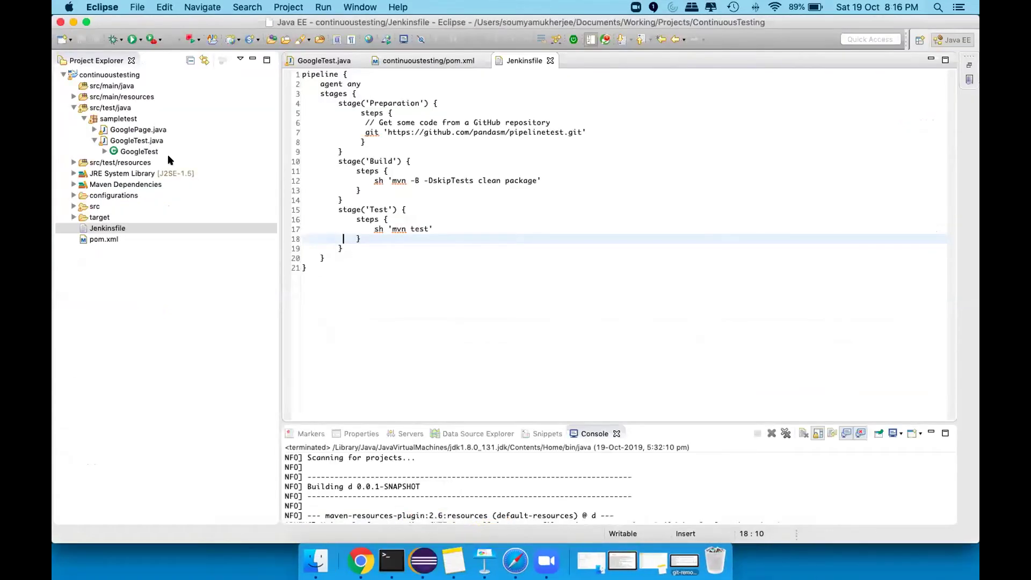
pyautogui.click(74, 195)
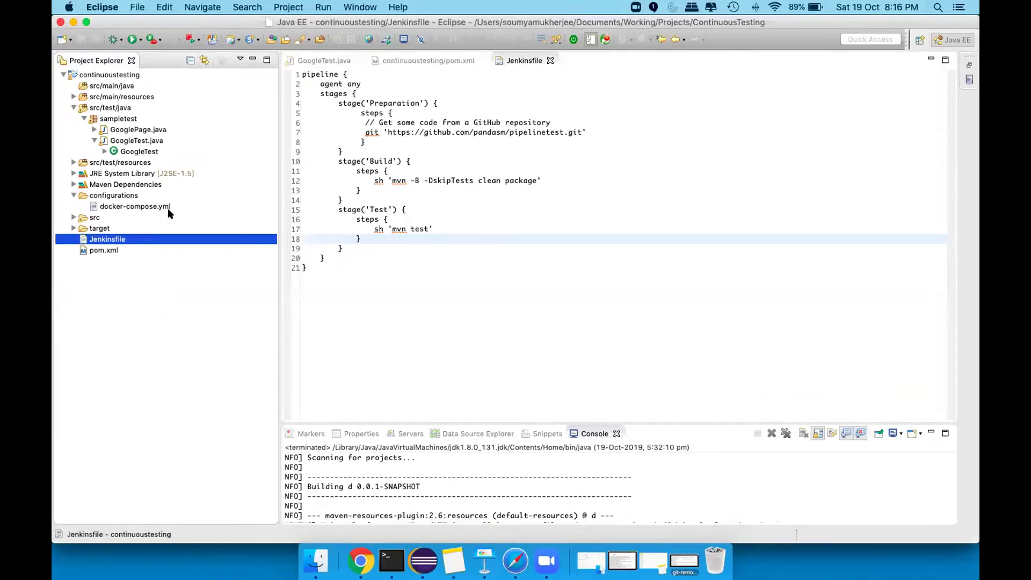
pyautogui.doubleClick(158, 207)
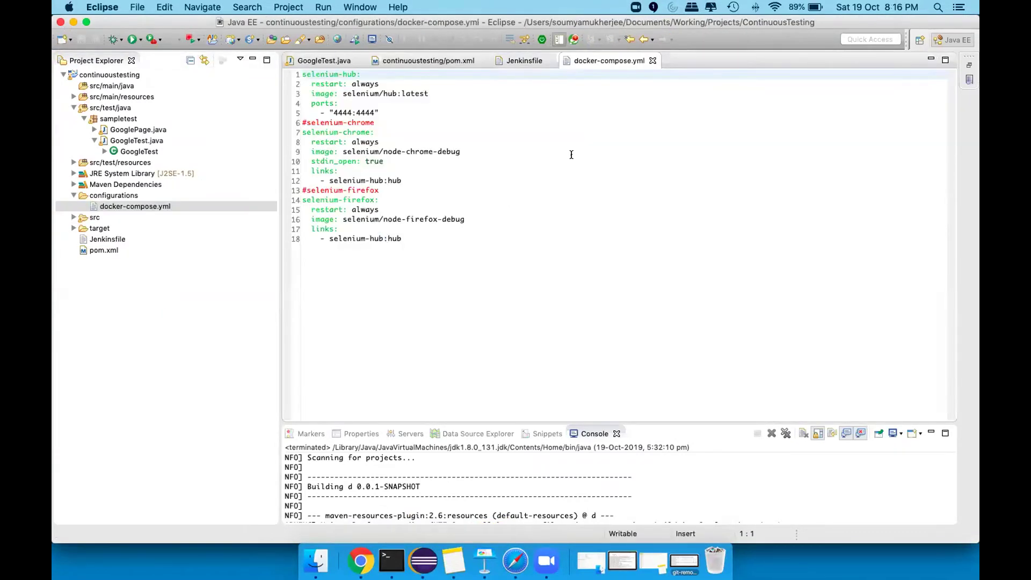
pyautogui.click(524, 158)
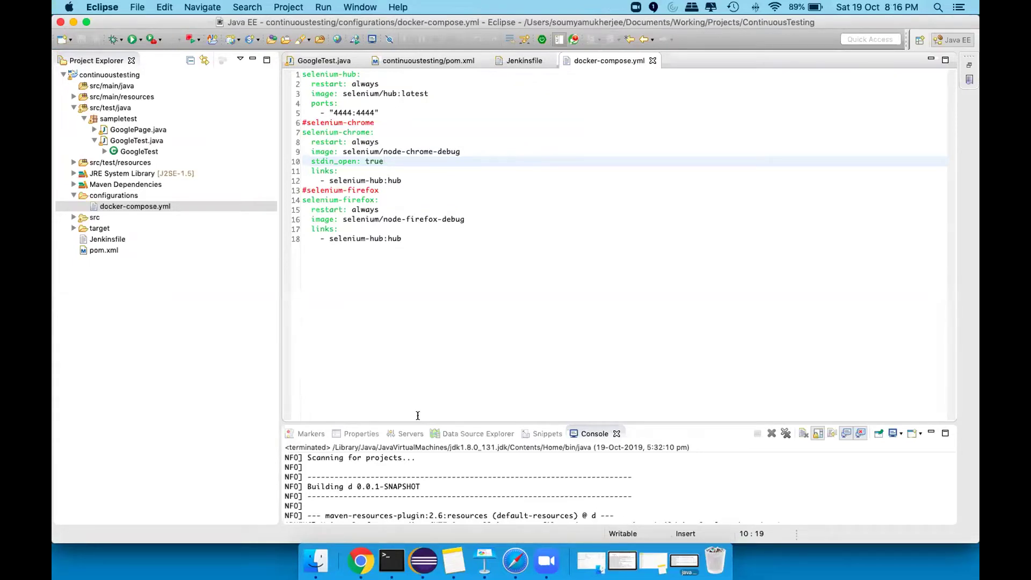
# - Switch to the Google page in Chrome, search for dockerhub and open the Docker Hub site
pyautogui.click(359, 542)
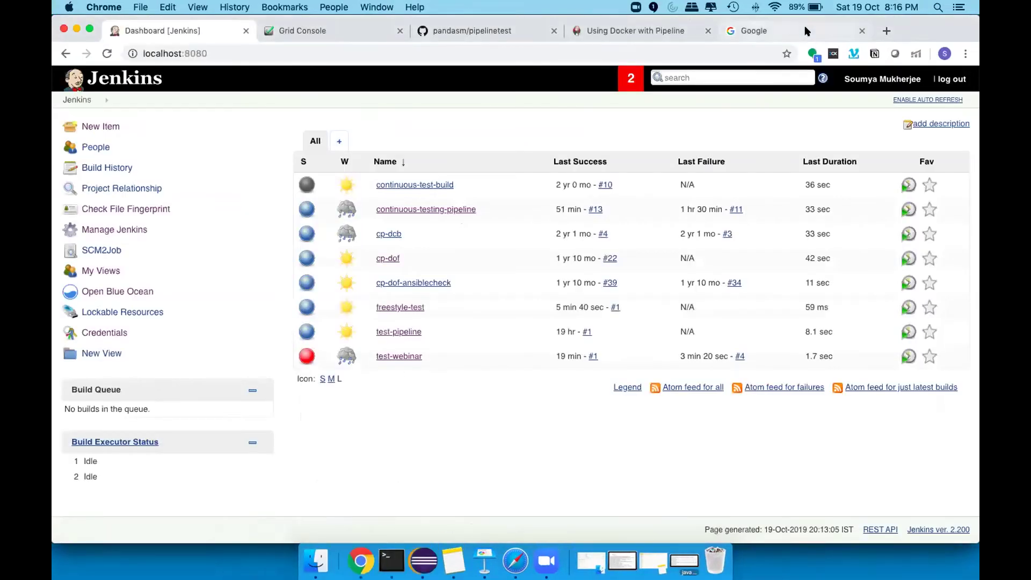
pyautogui.click(757, 30)
pyautogui.click(265, 50)
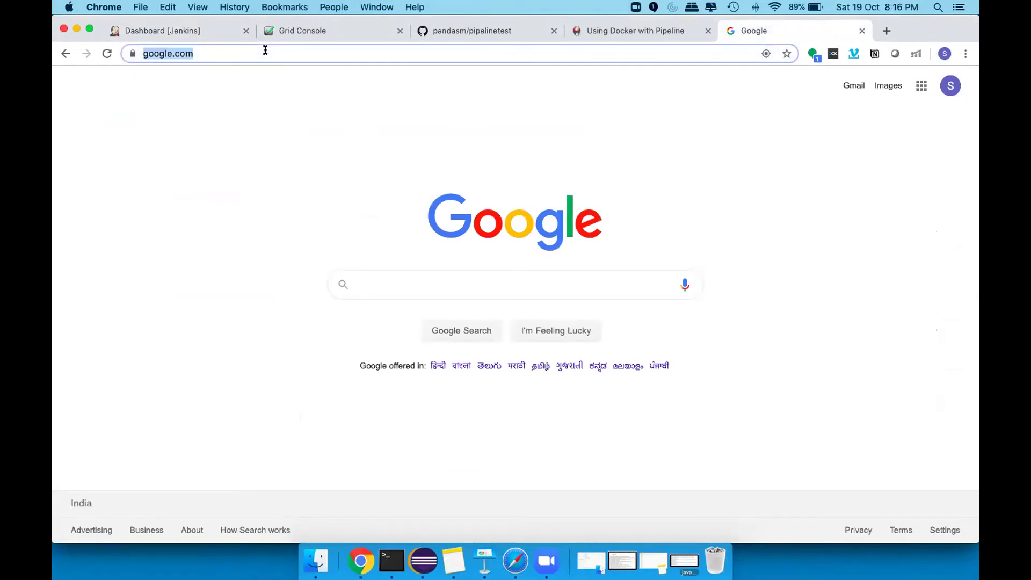
pyautogui.write('dockerhu')
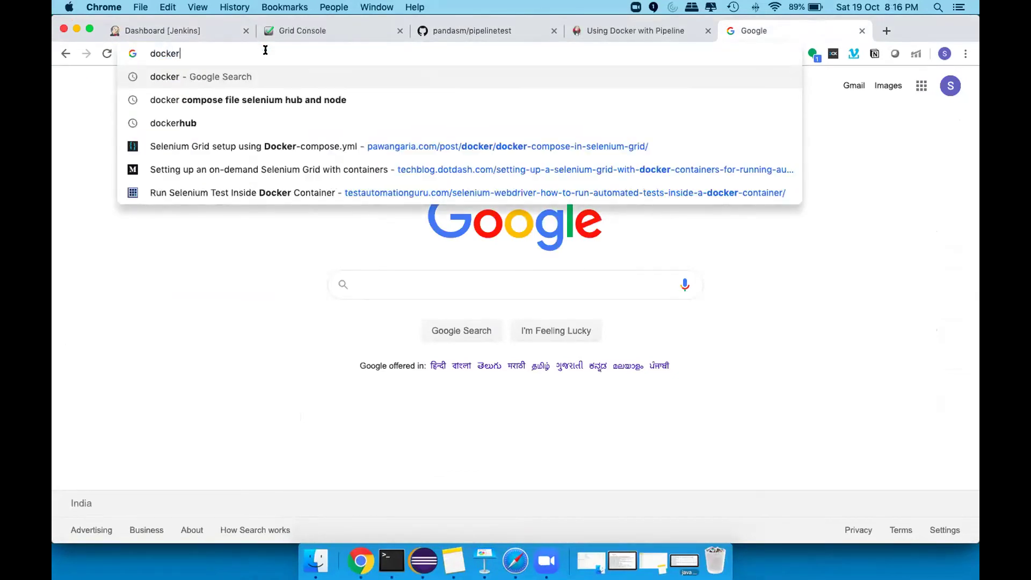
pyautogui.write('b')
pyautogui.press('Return')
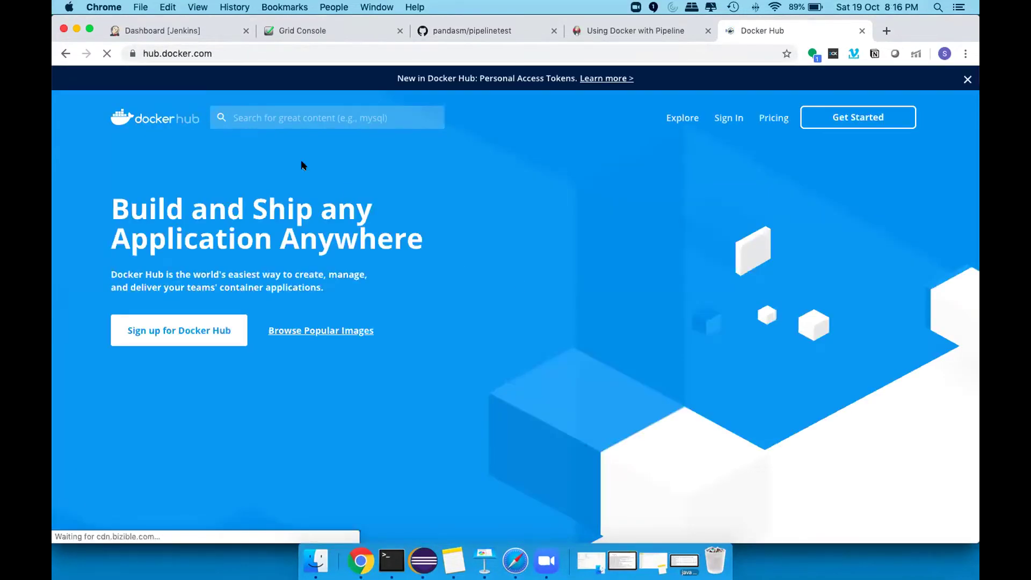
# - Search Docker Hub for "selenium hub" and look through the listed Selenium hub and node images
pyautogui.click(265, 114)
pyautogui.write('s')
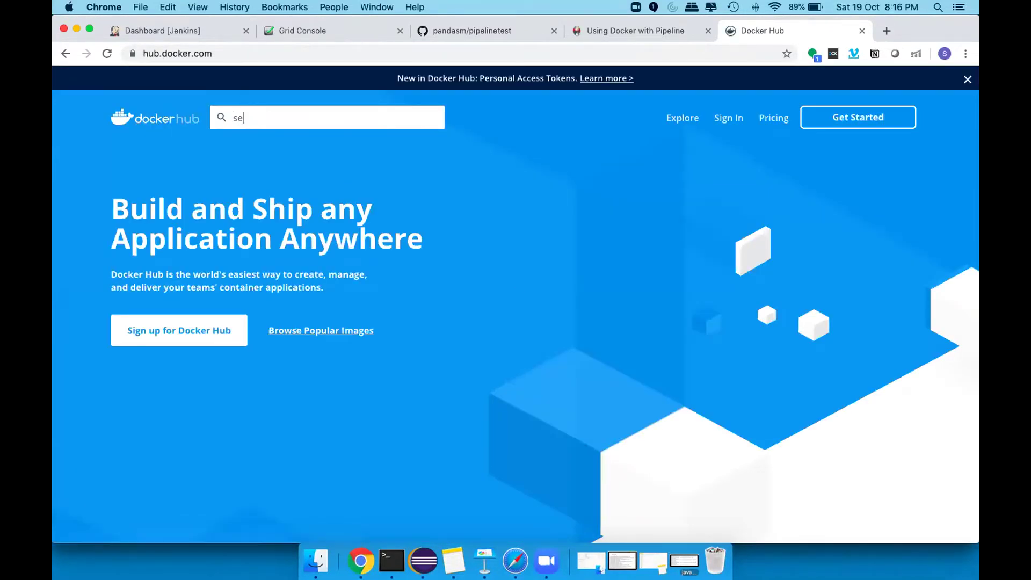
pyautogui.write('eleni')
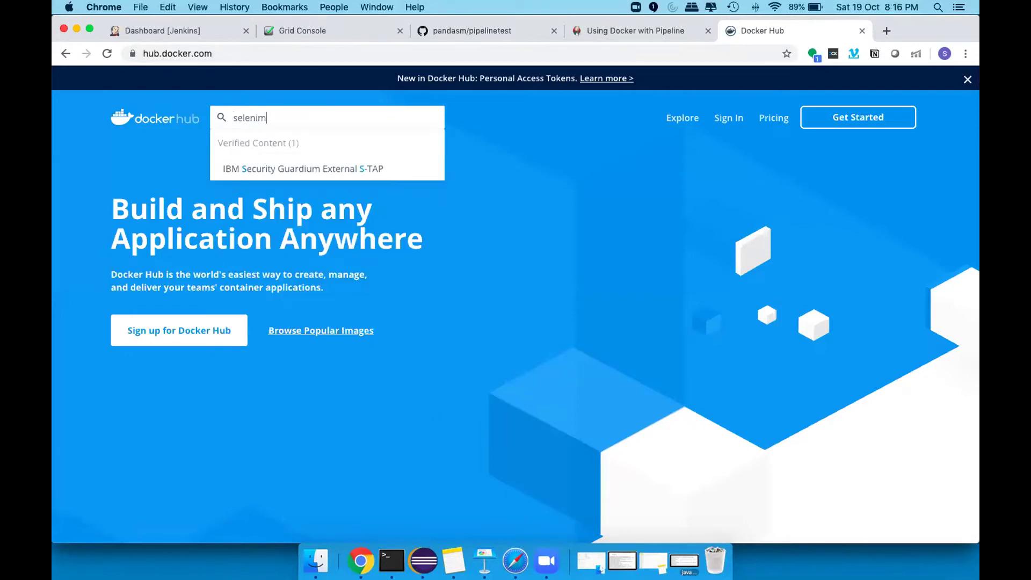
pyautogui.write('um hub')
pyautogui.press('Return')
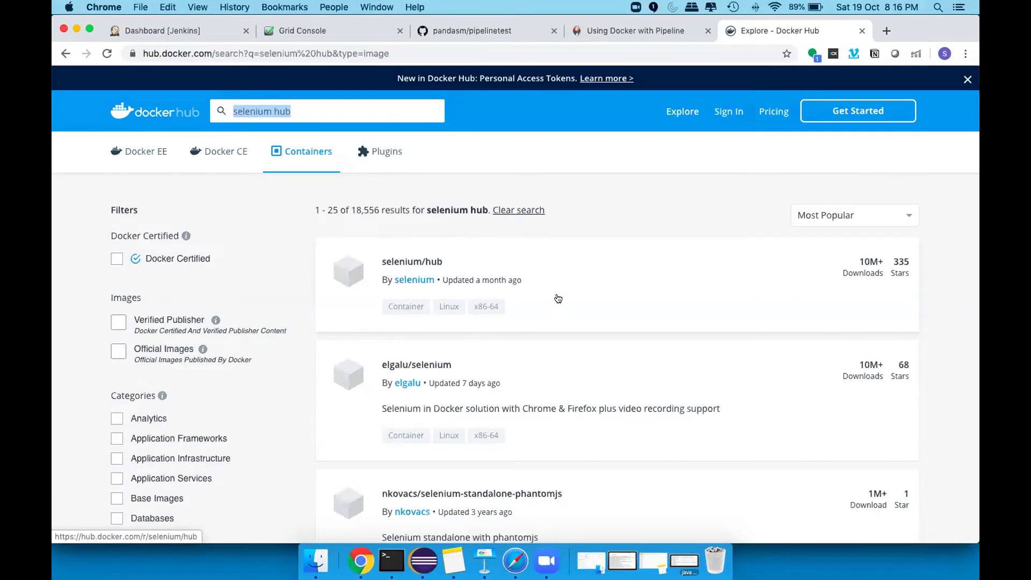
pyautogui.scroll(-2, 558, 298)
pyautogui.scroll(-10, 558, 298)
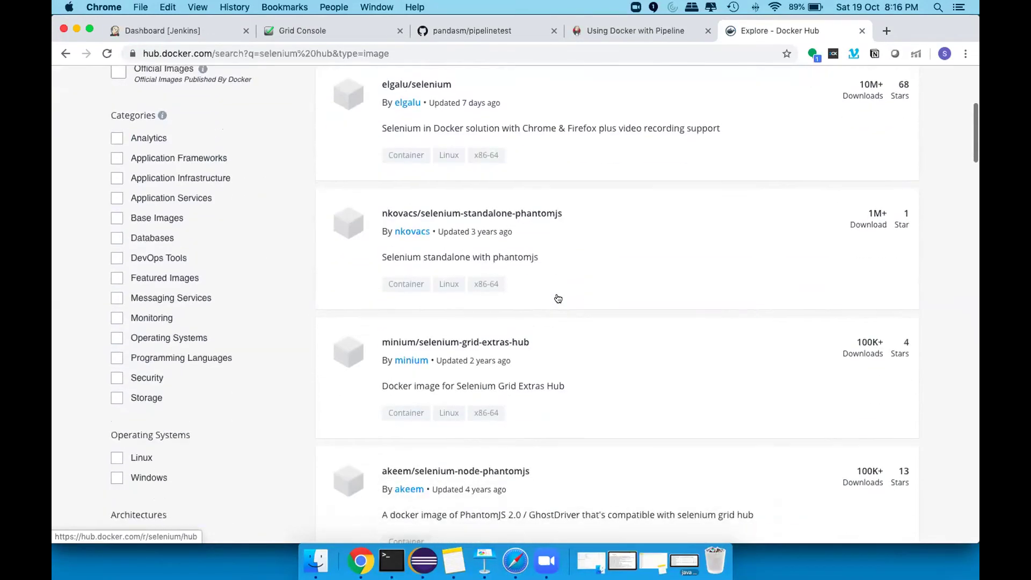
pyautogui.scroll(-1, 558, 298)
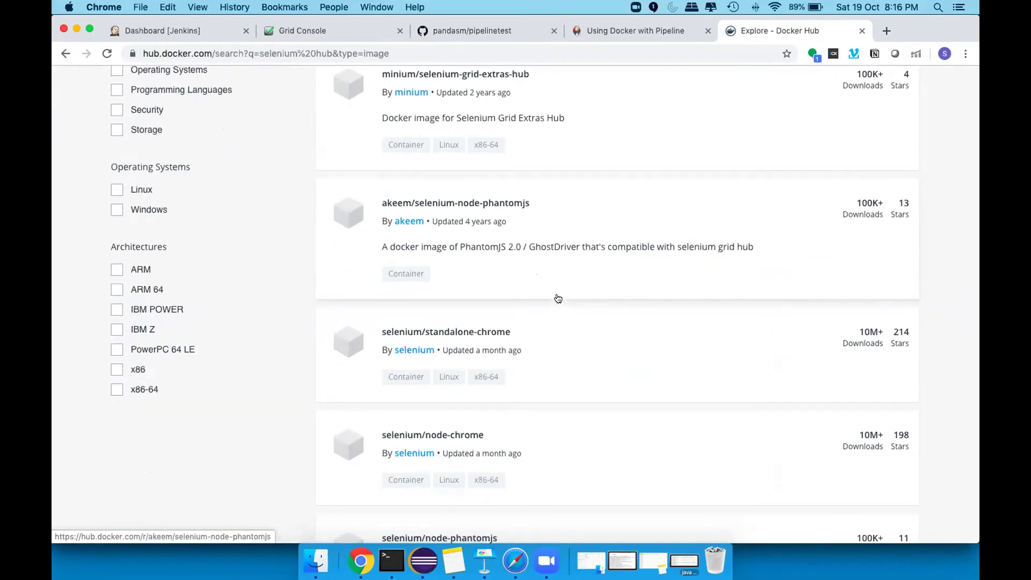
pyautogui.scroll(-5, 558, 298)
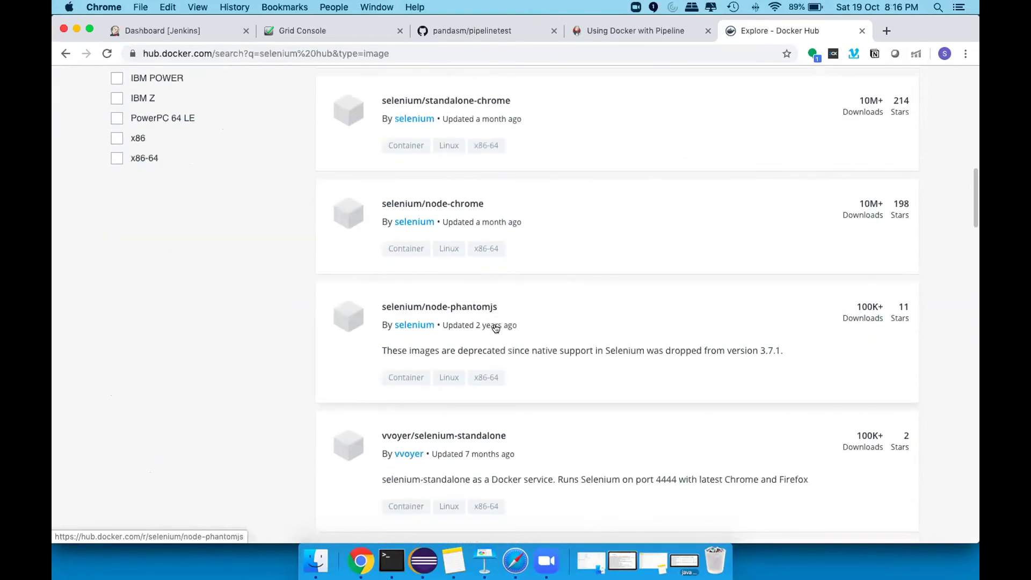
pyautogui.scroll(-4, 548, 304)
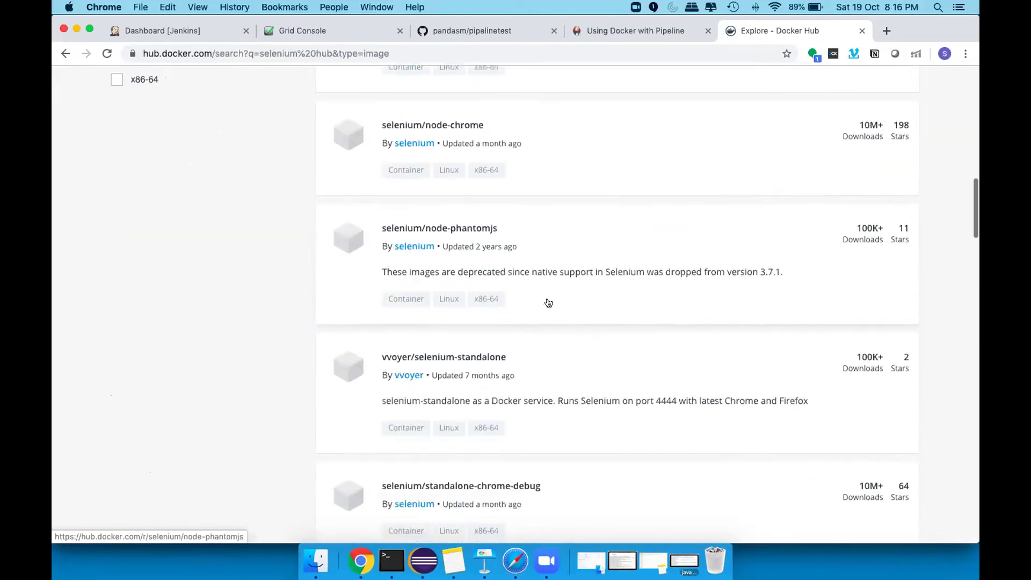
pyautogui.scroll(15, 537, 243)
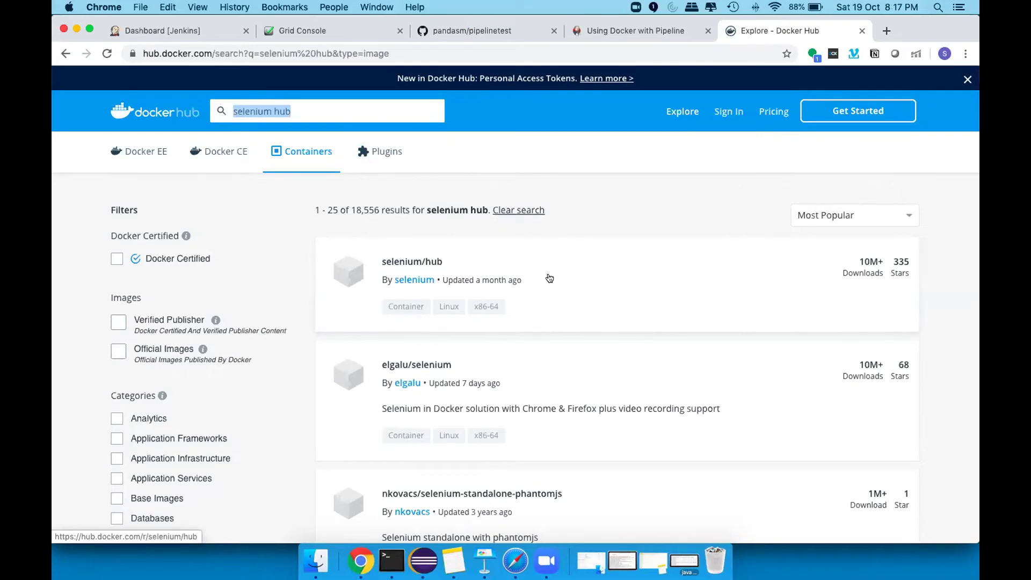
# - Return to docker-compose.yml in Eclipse and examine the selenium-hub service's name, image and port mapping
pyautogui.click(421, 548)
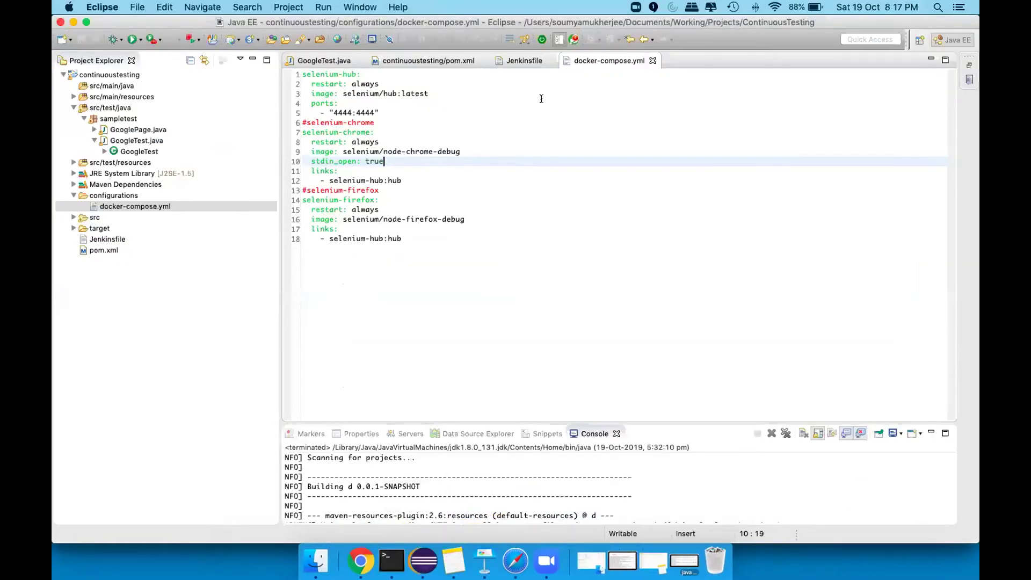
pyautogui.click(456, 245)
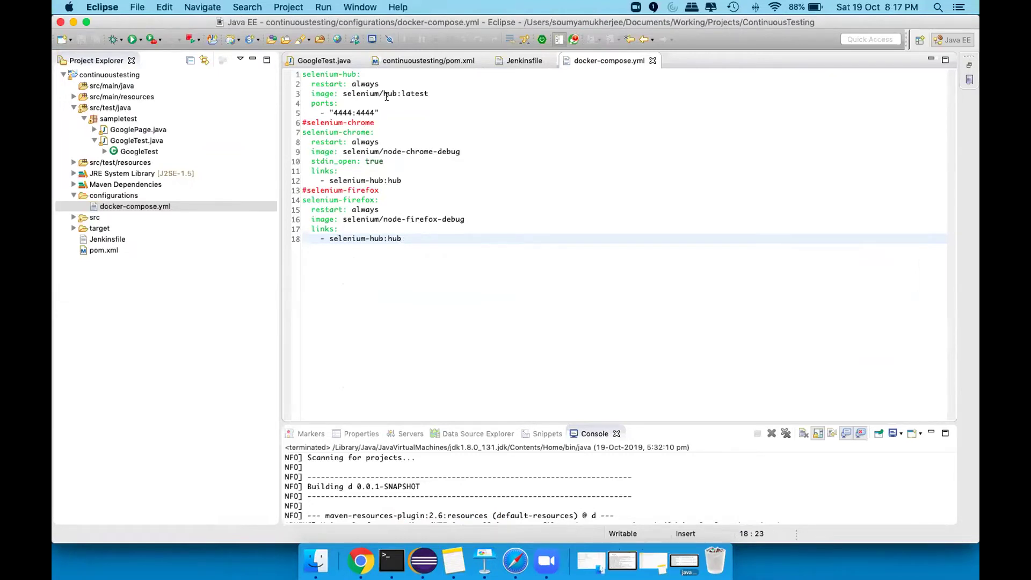
pyautogui.doubleClick(332, 74)
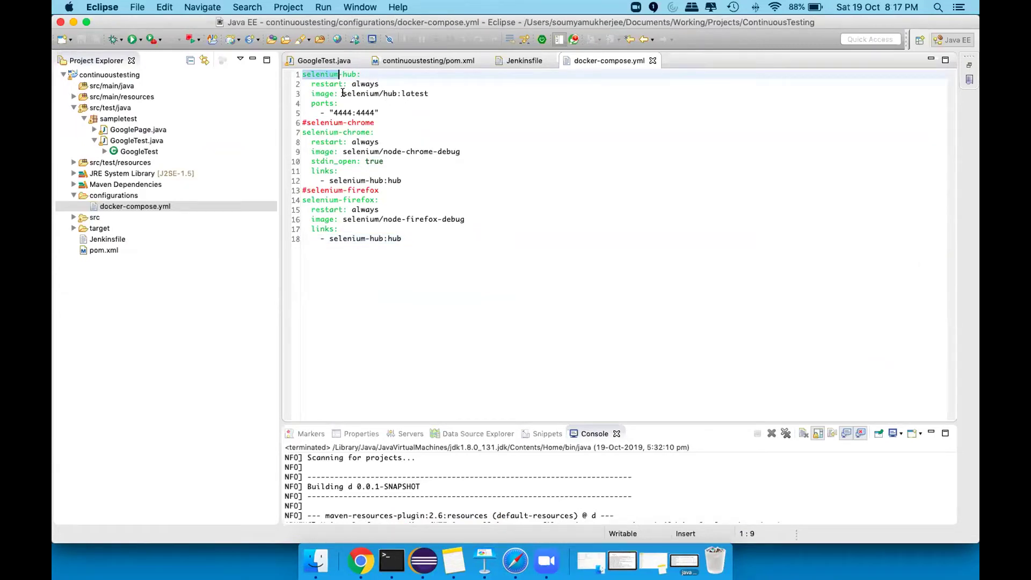
pyautogui.moveTo(342, 93); pyautogui.dragTo(428, 89)
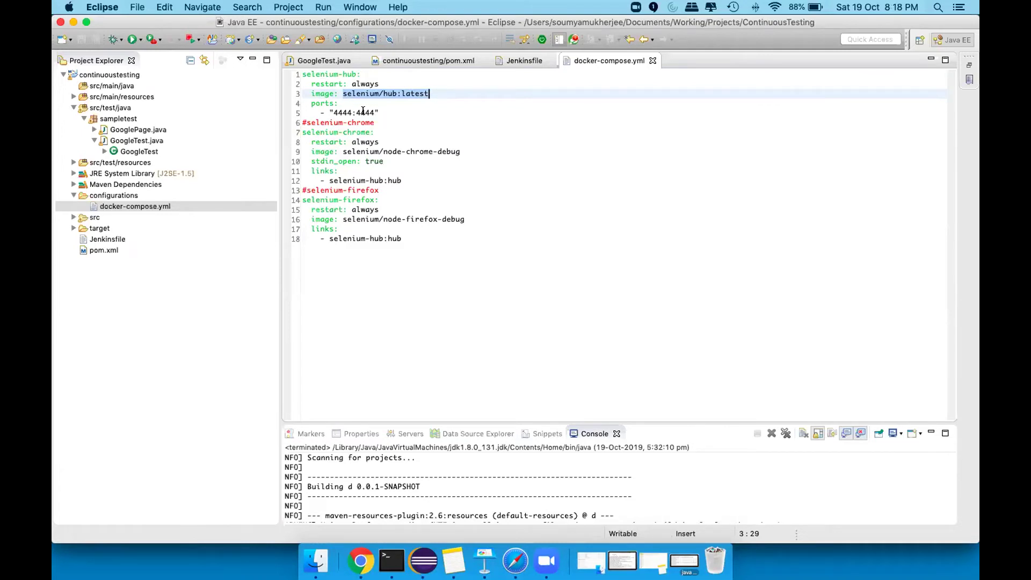
pyautogui.doubleClick(363, 111)
pyautogui.click(355, 111)
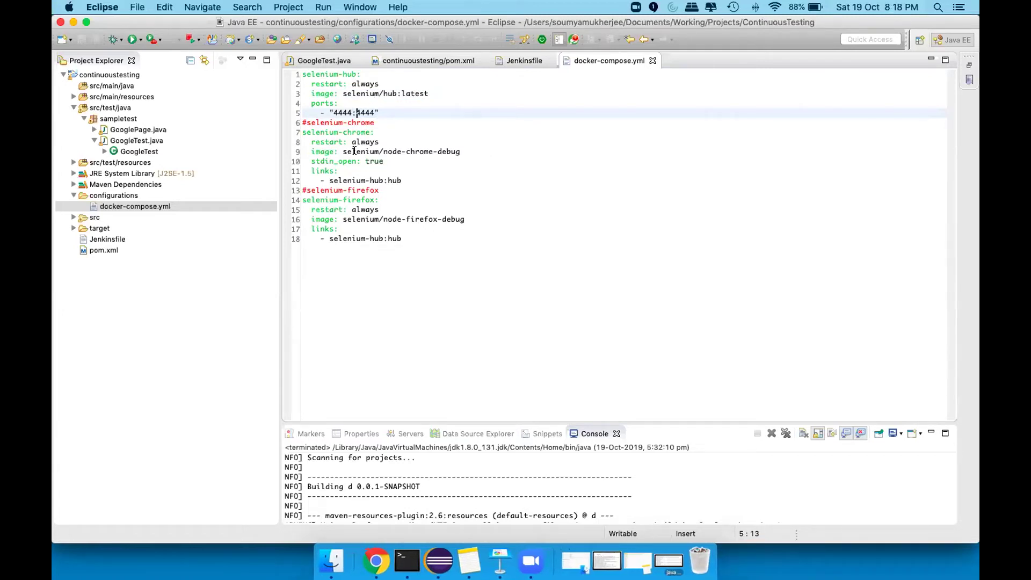
# - Examine the selenium-chrome service's node-chrome-debug image and its selenium-hub:hub link in docker-compose.yml
pyautogui.moveTo(343, 151); pyautogui.dragTo(462, 151)
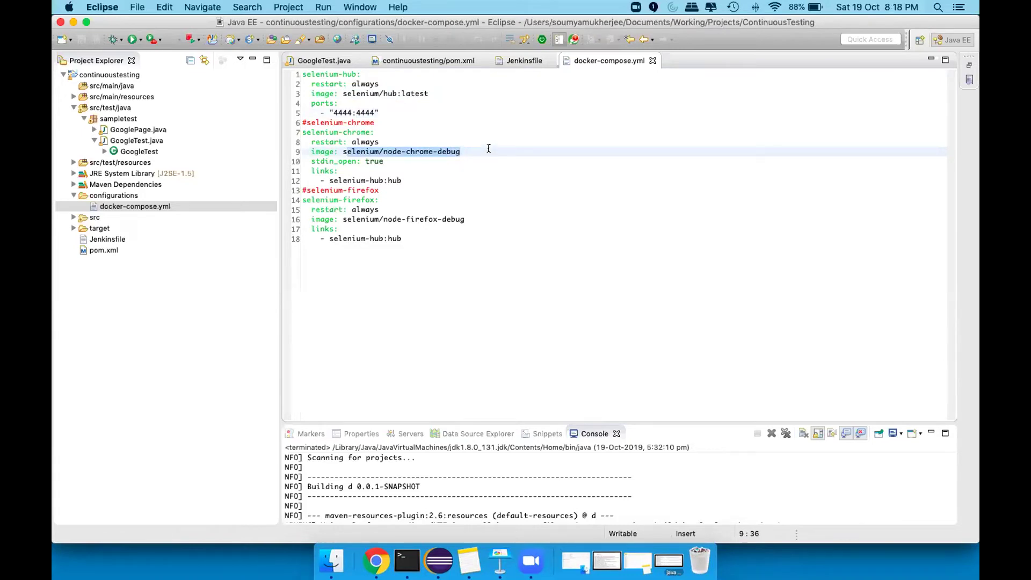
pyautogui.moveTo(329, 180); pyautogui.dragTo(424, 180)
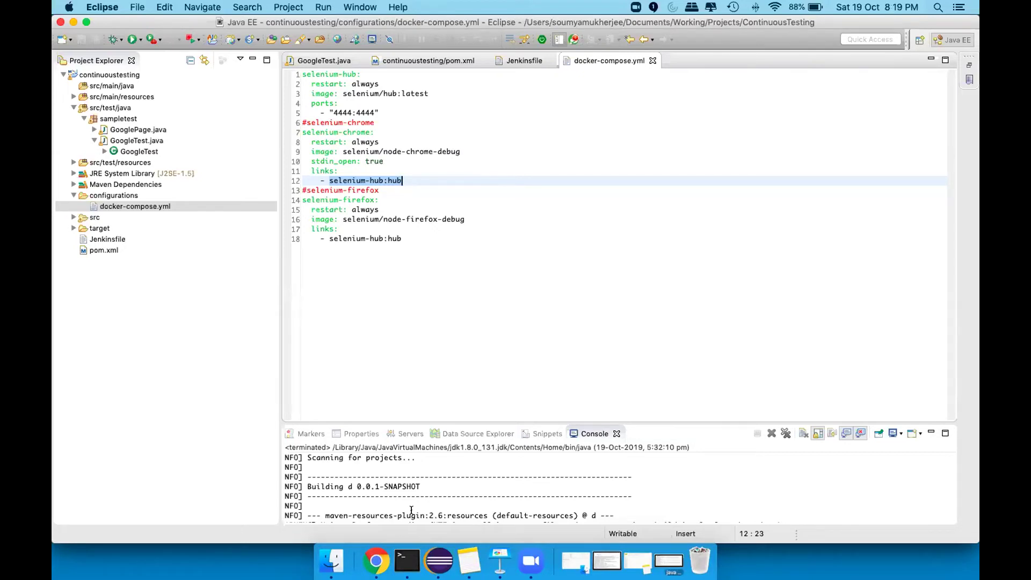
# - Switch to Terminal and open a new shell window
pyautogui.click(415, 559)
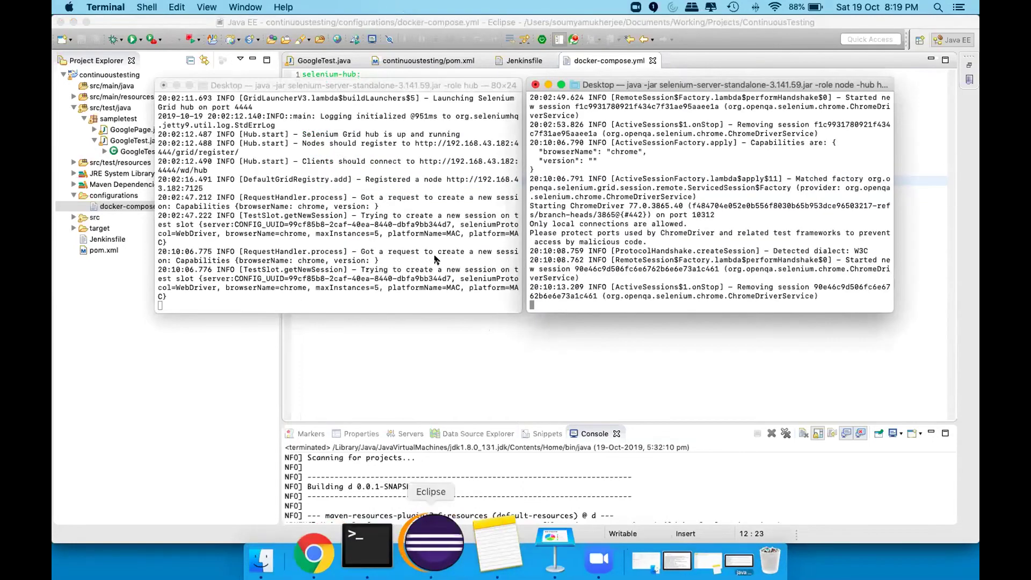
pyautogui.rightClick(404, 559)
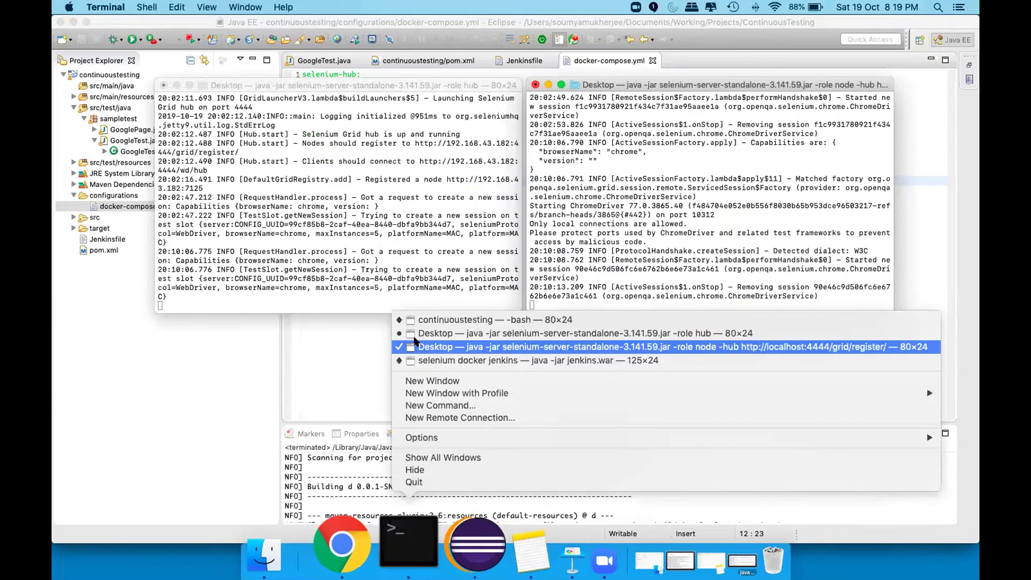
pyautogui.click(451, 381)
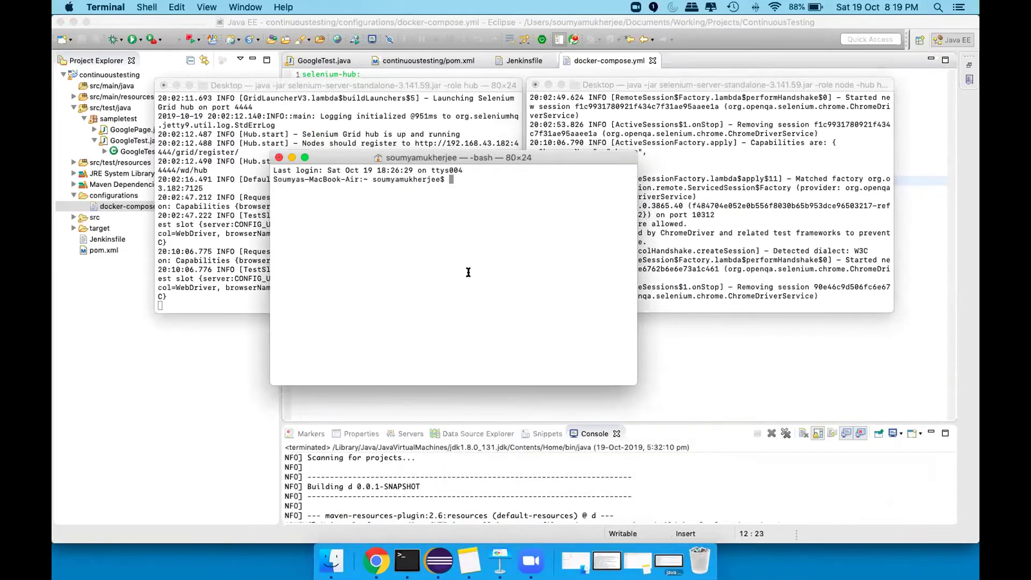
# - Return to Eclipse, copy the continuoustesting project's location path from its properties, and close the properties dialog
pyautogui.click(161, 379)
pyautogui.click(118, 73)
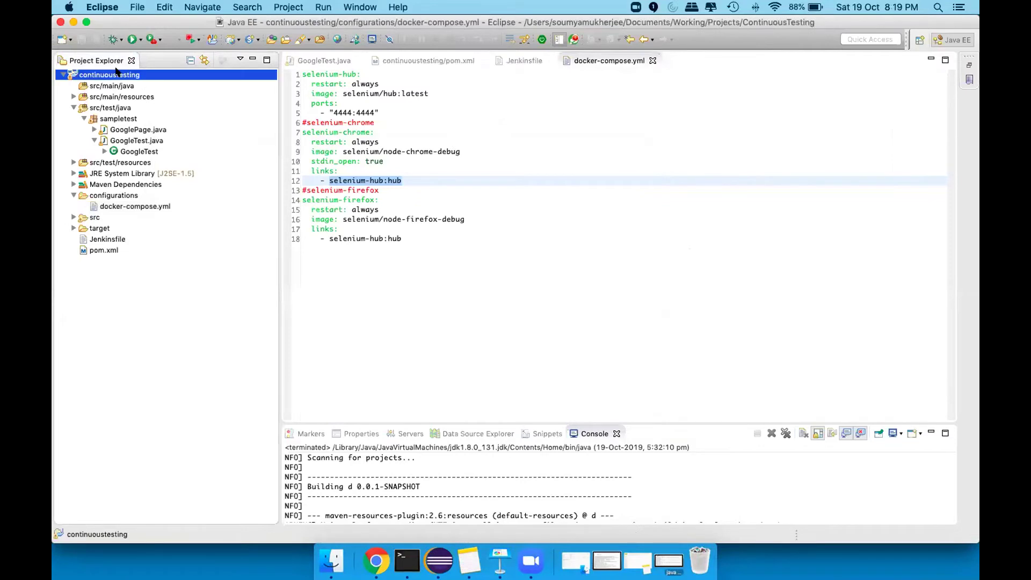
pyautogui.rightClick(118, 73)
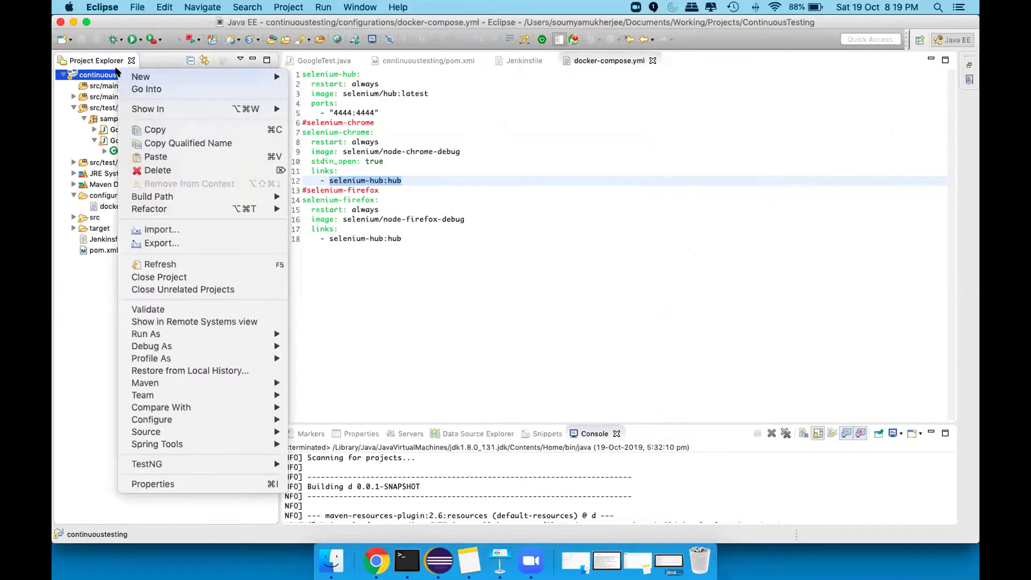
pyautogui.click(203, 483)
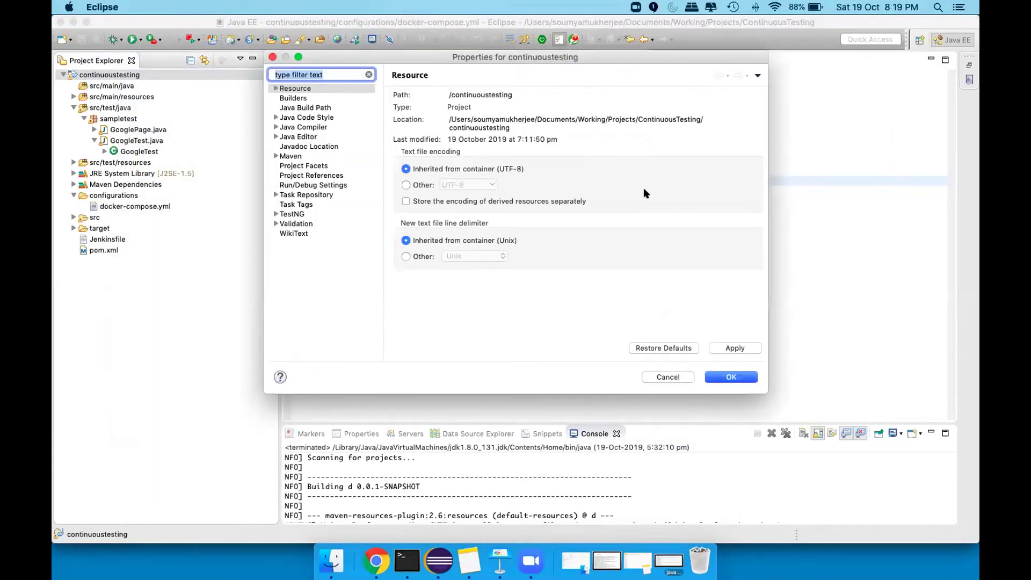
pyautogui.tripleClick(509, 125)
pyautogui.press('super+c')
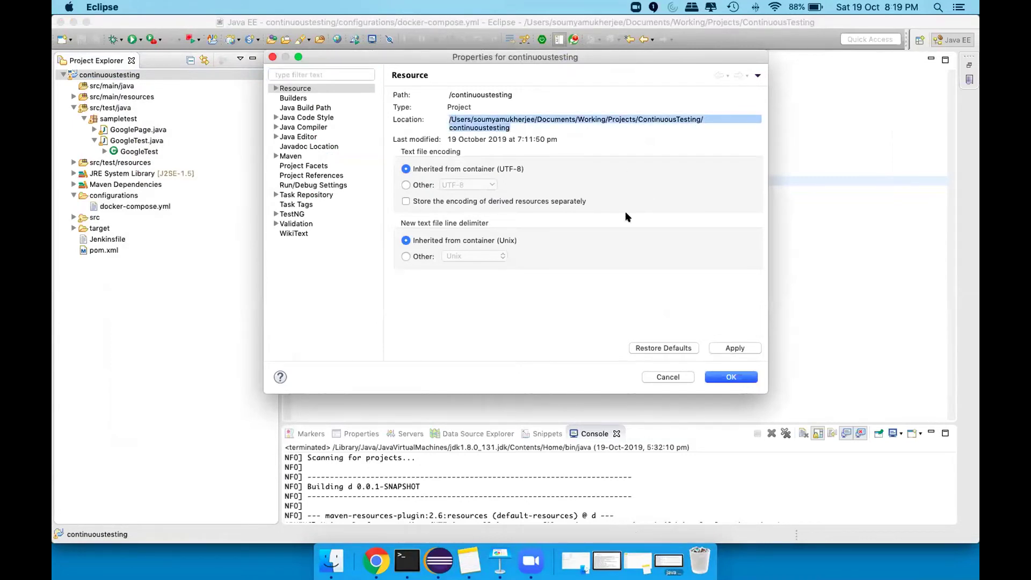
pyautogui.click(272, 56)
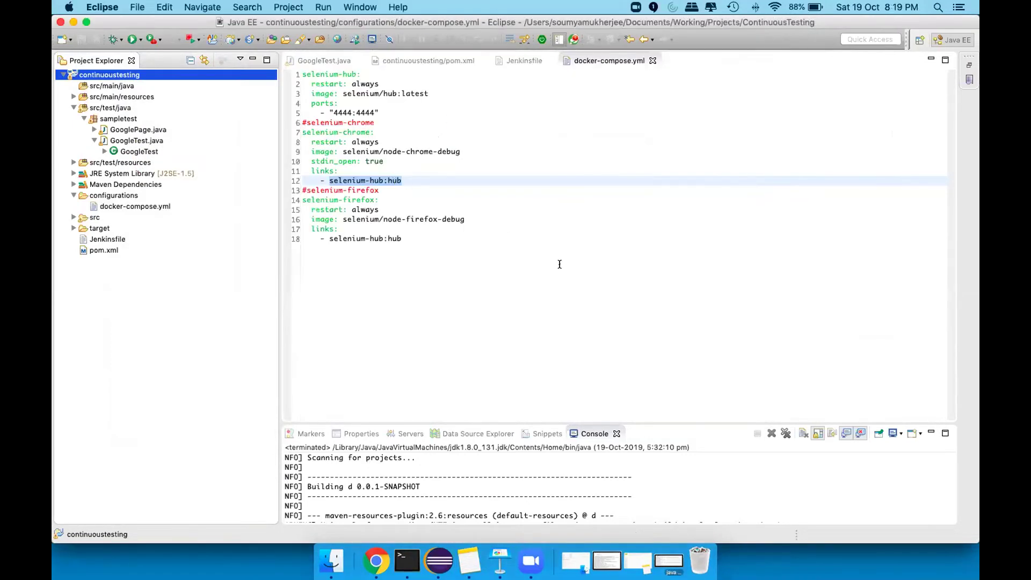
# - In the new Terminal window, change to the copied continuoustesting project path and clear the screen
pyautogui.click(415, 539)
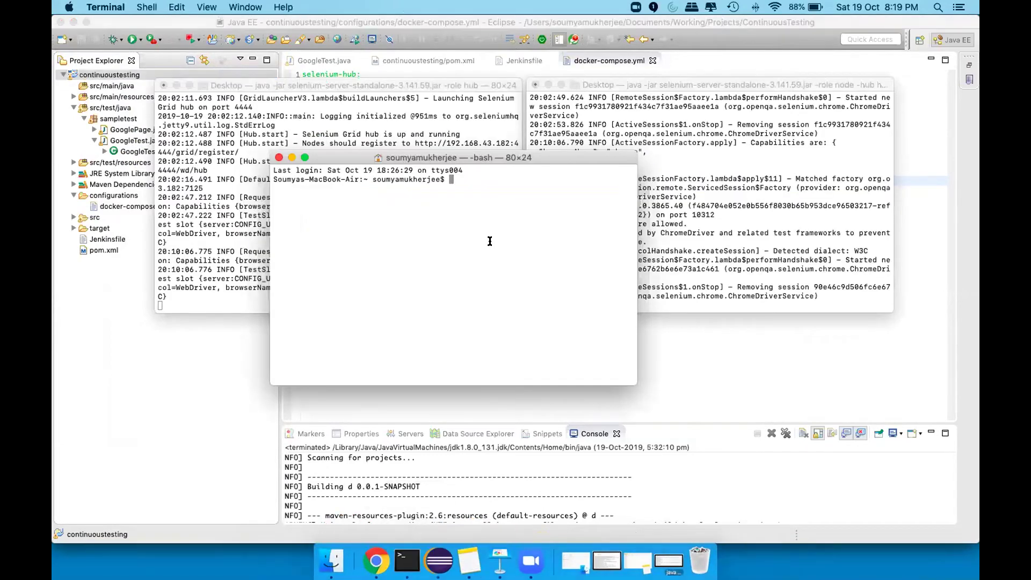
pyautogui.write('cd')
pyautogui.press('super+v')
pyautogui.press('Return')
pyautogui.write('clear')
pyautogui.press('Return')
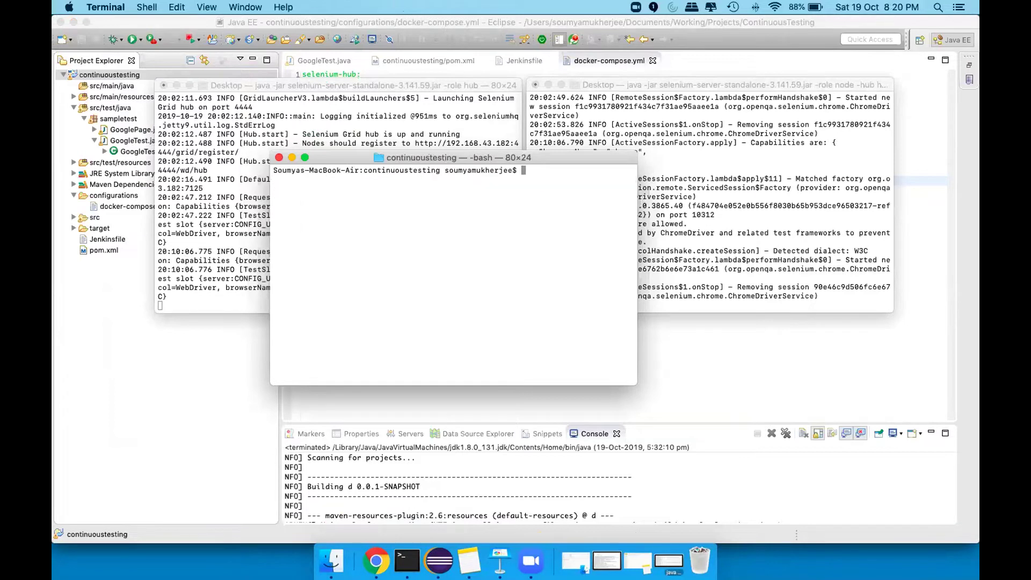
# - List the project folder, change into configurations, clear the screen and list that folder's contents
pyautogui.write('ls')
pyautogui.press('Return')
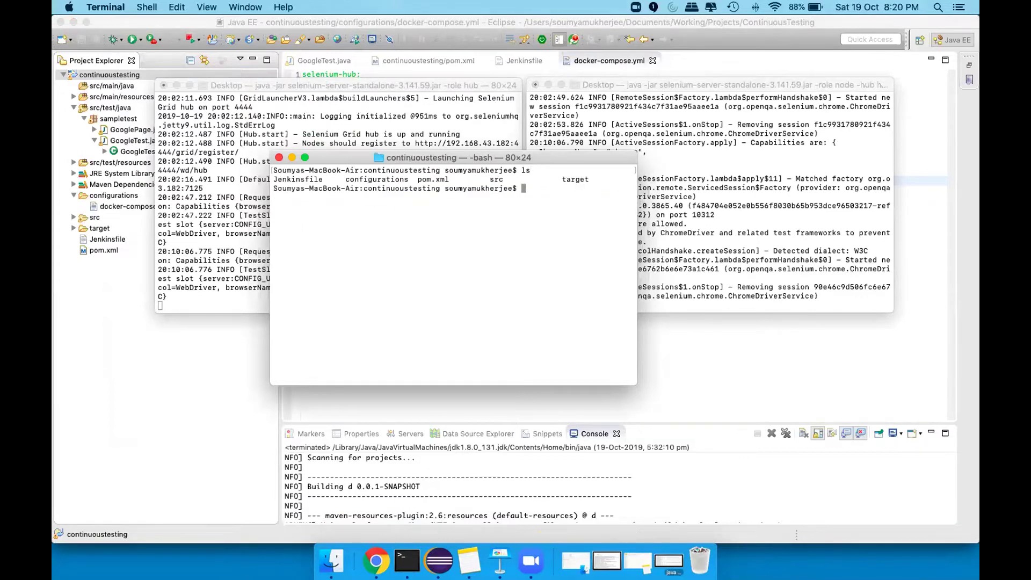
pyautogui.write('cd con')
pyautogui.press('Tab')
pyautogui.press('Return')
pyautogui.write('cle')
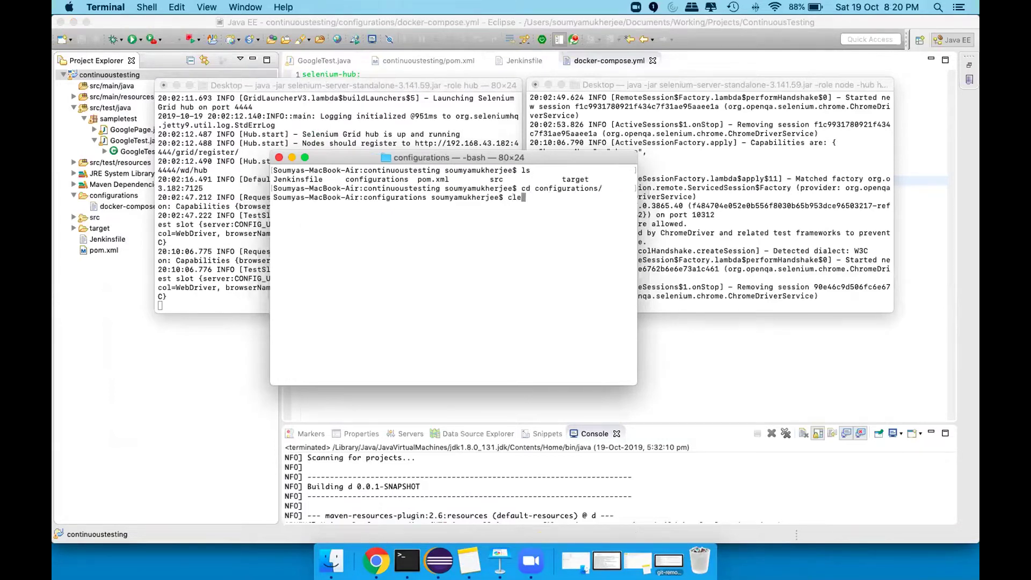
pyautogui.write('ar')
pyautogui.press('Return')
pyautogui.write('ls')
pyautogui.press('Return')
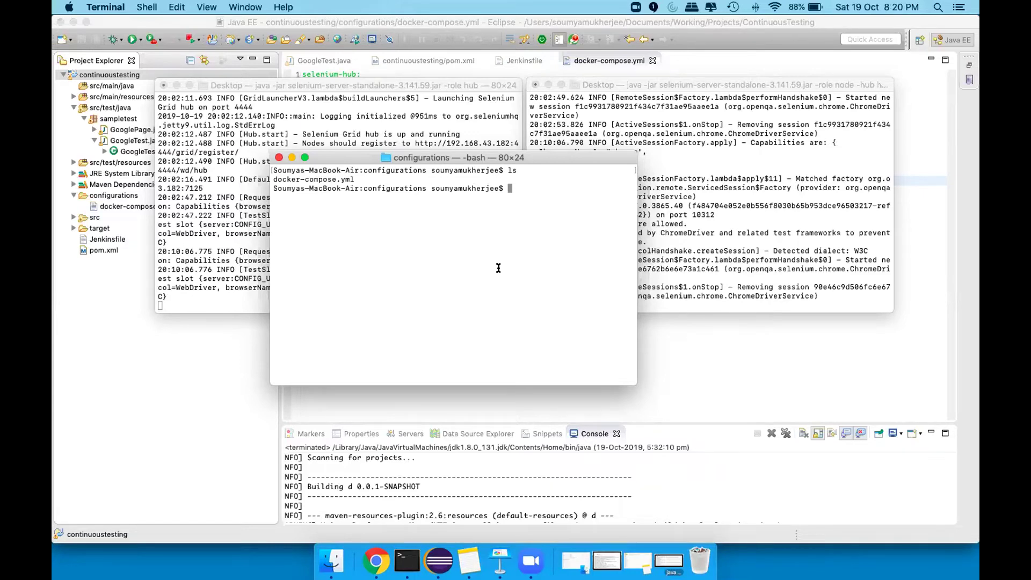
# - Try to start the Selenium Grid containers in detached mode with docker-compose up -d
pyautogui.write('docket')
pyautogui.press('BackSpace')
pyautogui.write('r-compose up -d')
pyautogui.press('Return')
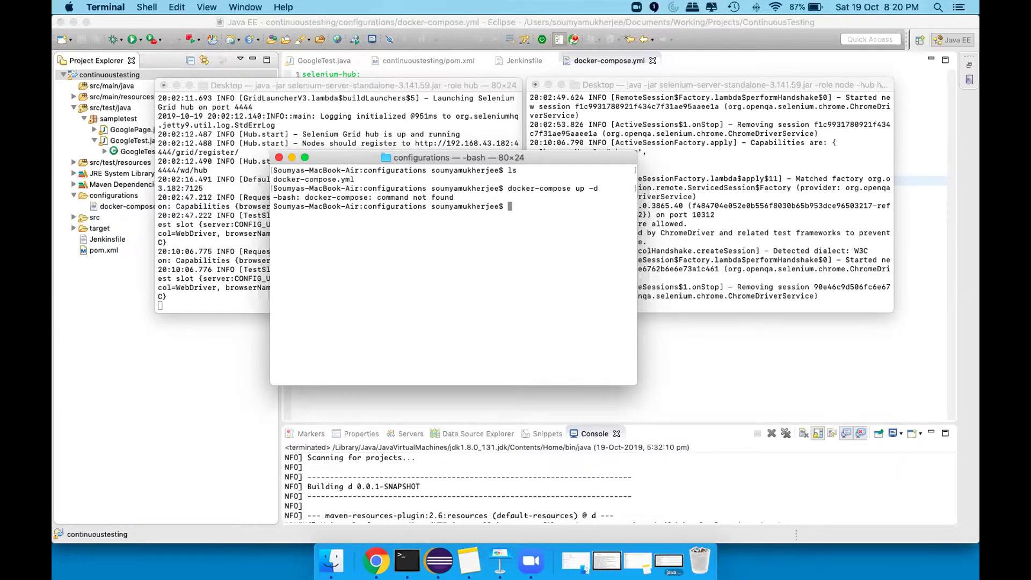
# - Try to install Docker Compose with sudo brew install docker-compose, entering the account password at the prompt
pyautogui.write('sudo brew insta')
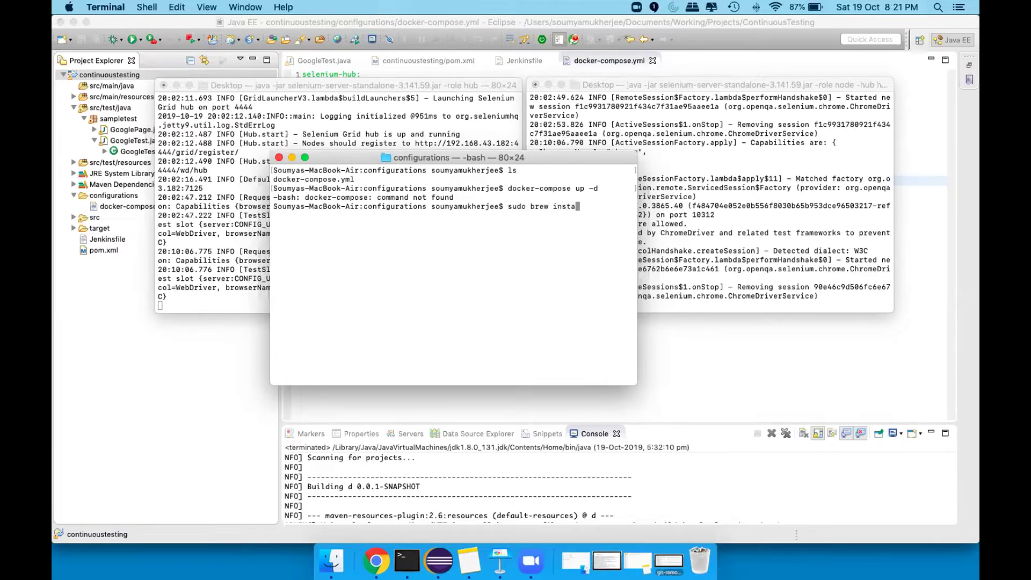
pyautogui.write('ll docker-compos')
pyautogui.write('e')
pyautogui.press('Return')
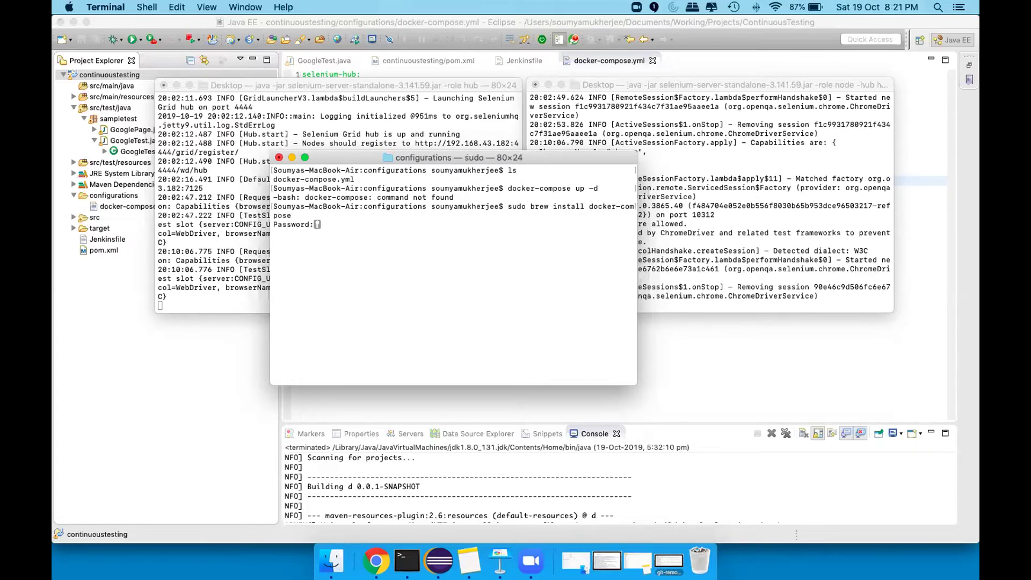
pyautogui.press('Return')
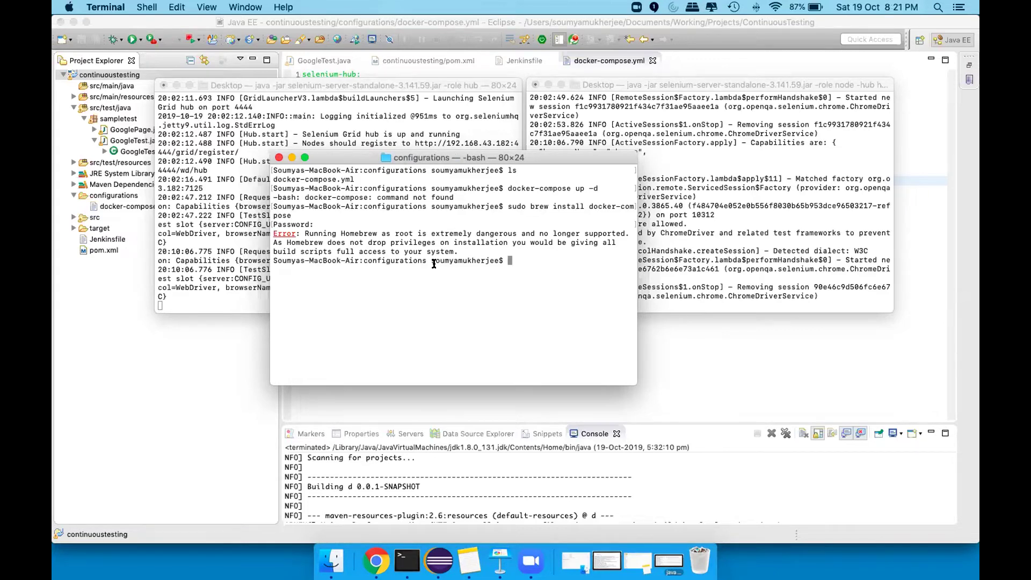
# - Run the earlier docker-compose up -d command again from the shell history
pyautogui.press('Up')
pyautogui.press('Up')
pyautogui.press('Return')
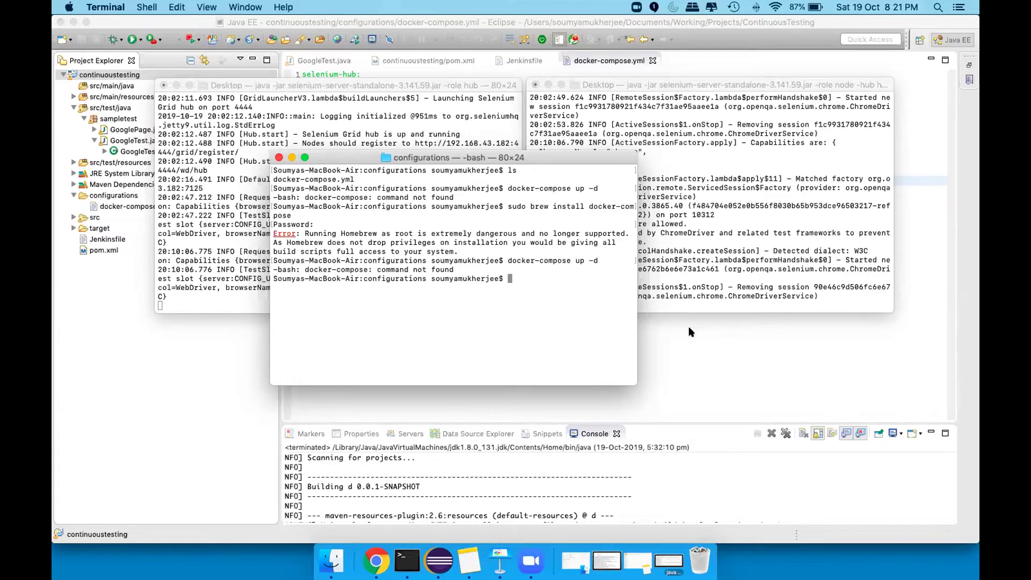
pyautogui.click(572, 251)
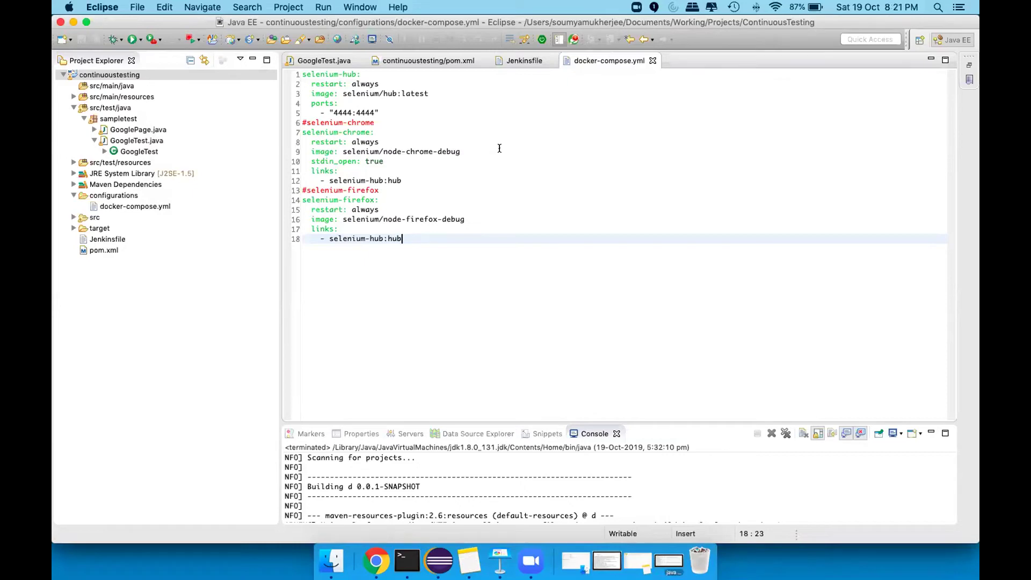
pyautogui.click(406, 561)
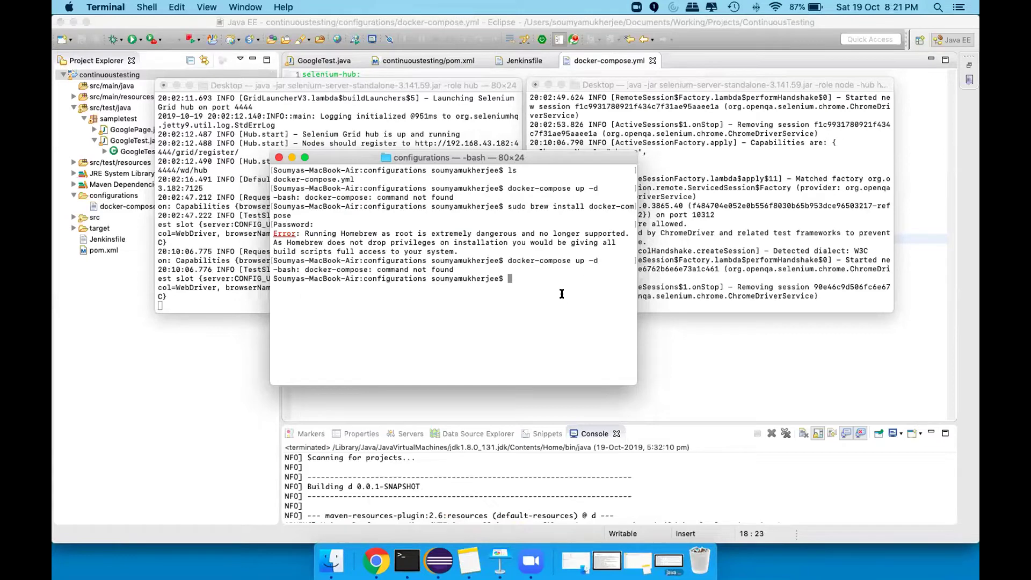
pyautogui.click(715, 363)
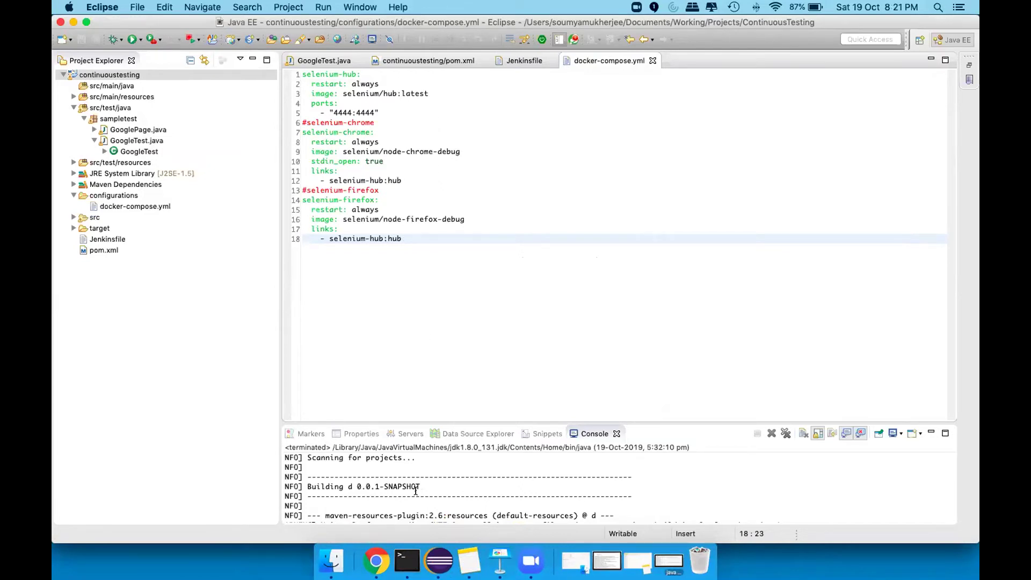
pyautogui.click(498, 555)
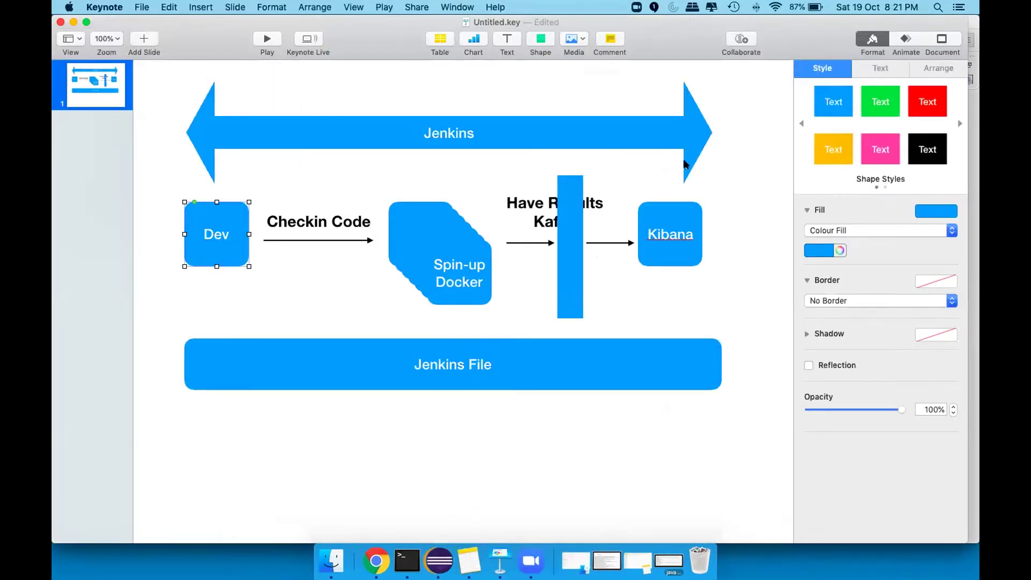
pyautogui.click(73, 22)
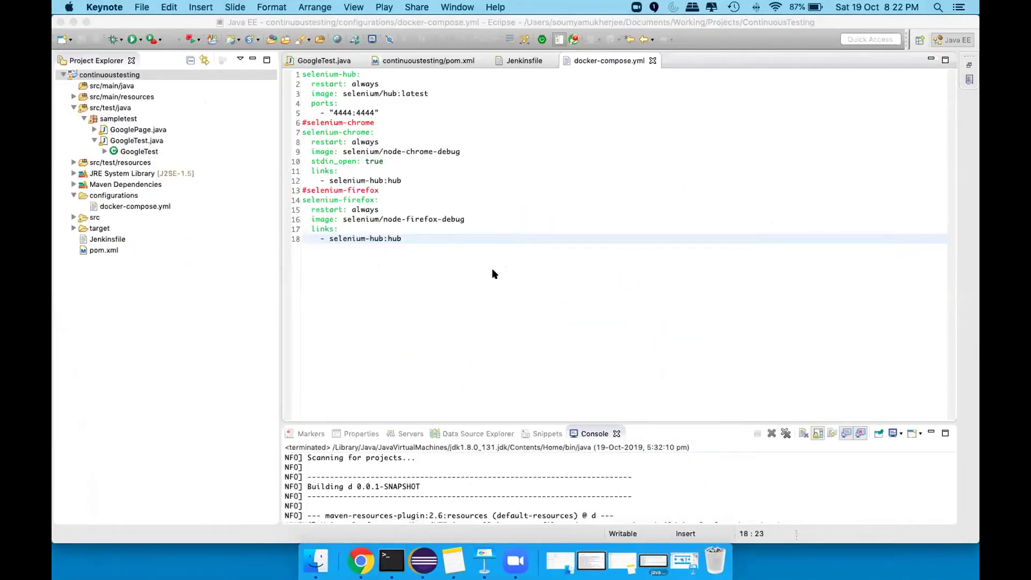
pyautogui.click(397, 545)
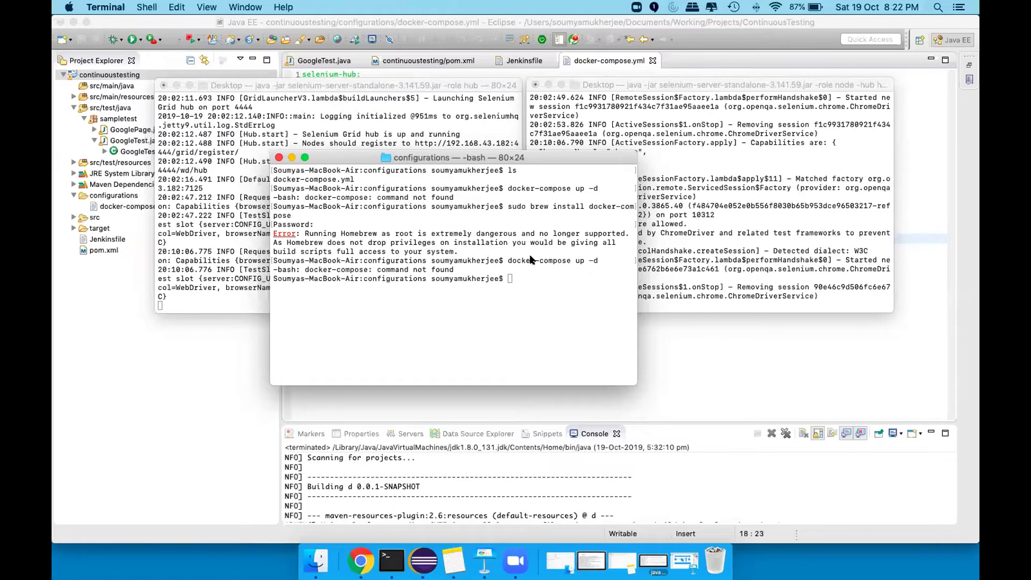
pyautogui.click(717, 357)
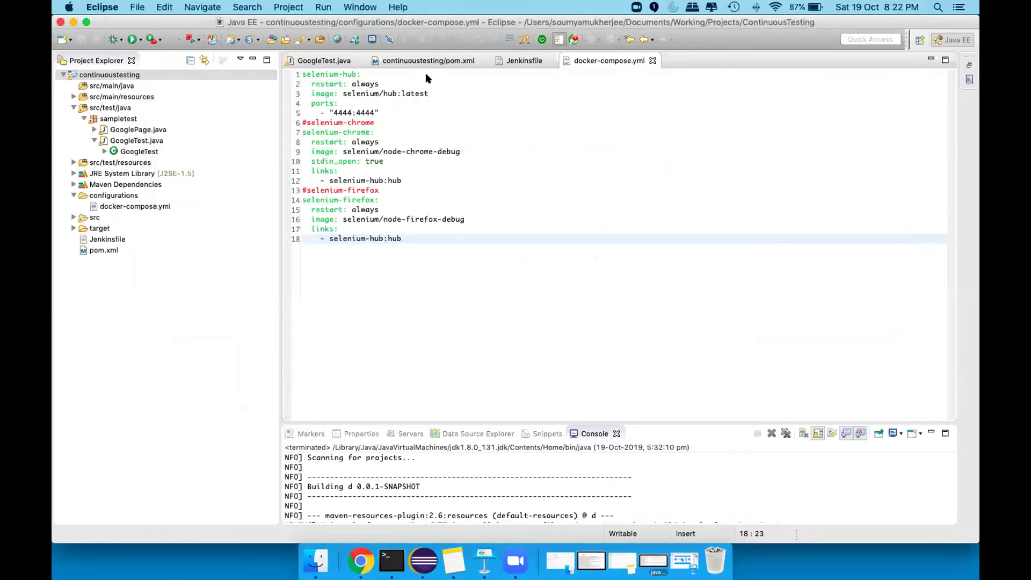
# - Switch to Chrome and open a new blank browser tab
pyautogui.click(355, 542)
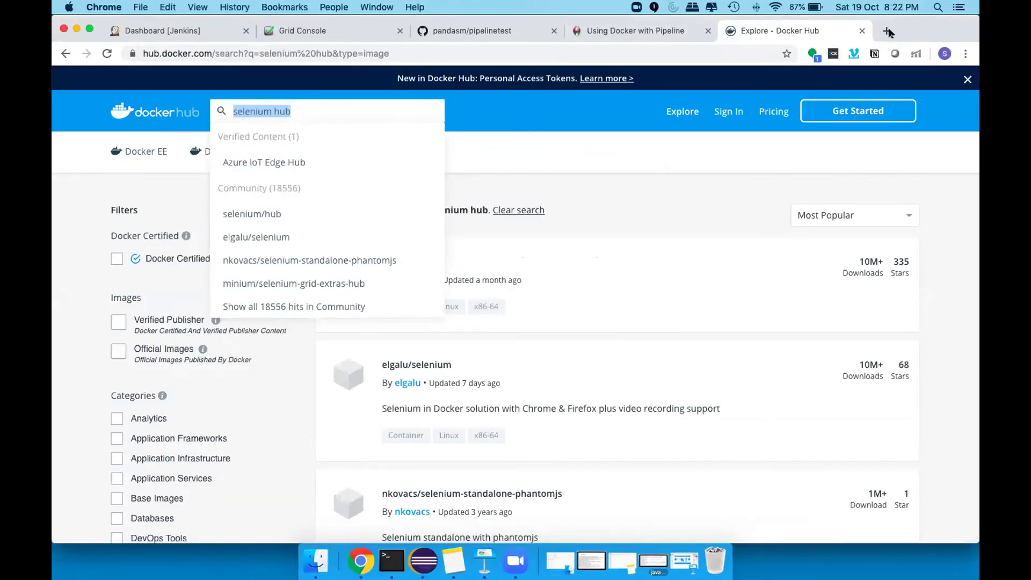
pyautogui.click(887, 32)
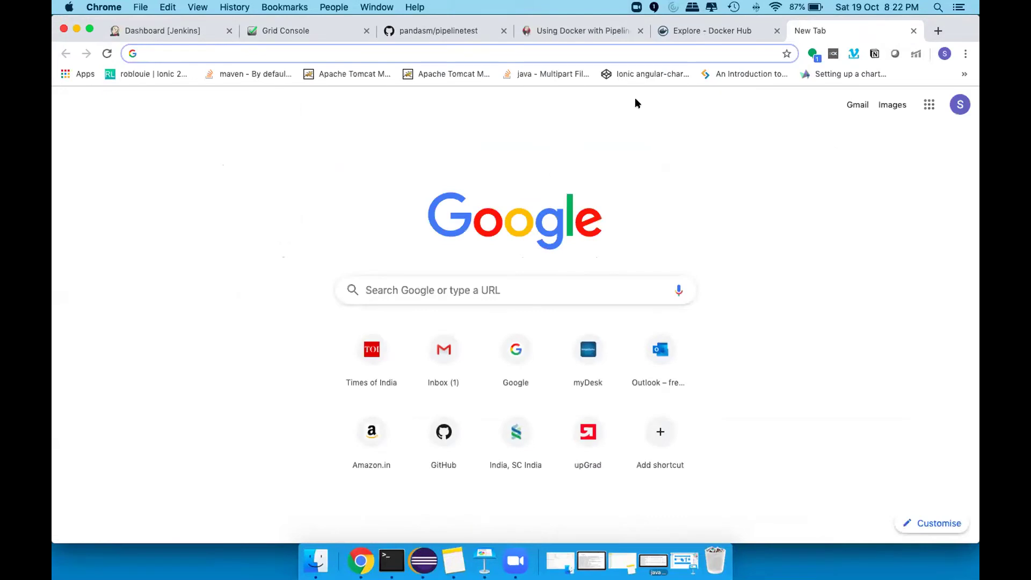
pyautogui.click(681, 103)
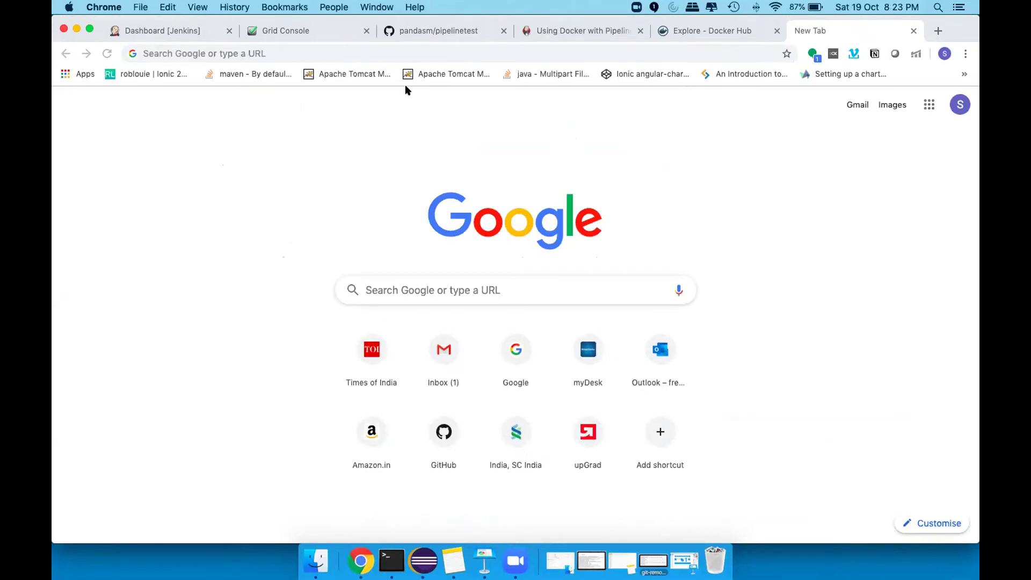
# - Switch to Keynote and examine the Spin-up Docker and Jenkins File shapes in the pipeline diagram
pyautogui.click(482, 557)
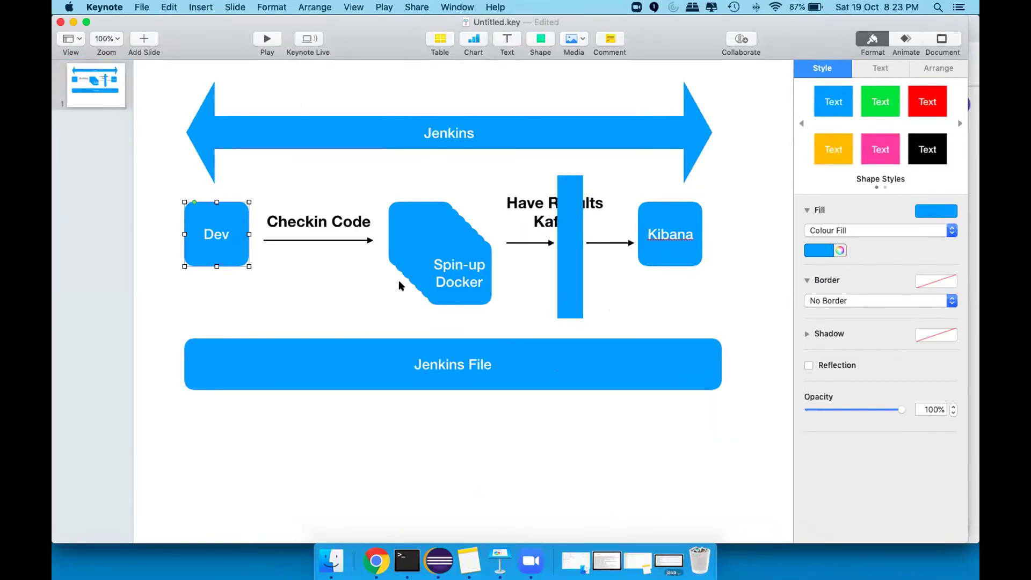
pyautogui.click(441, 275)
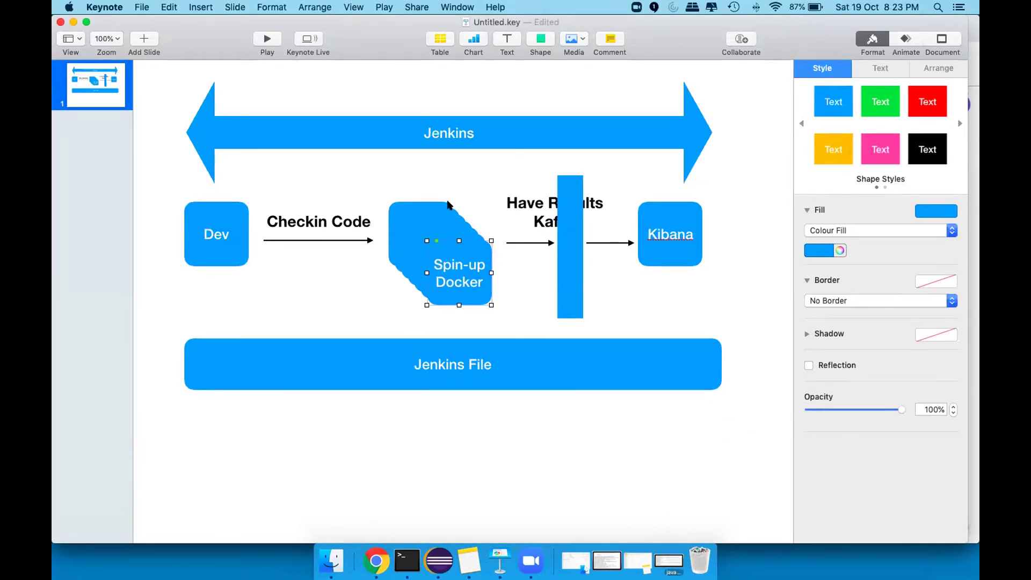
pyautogui.click(448, 362)
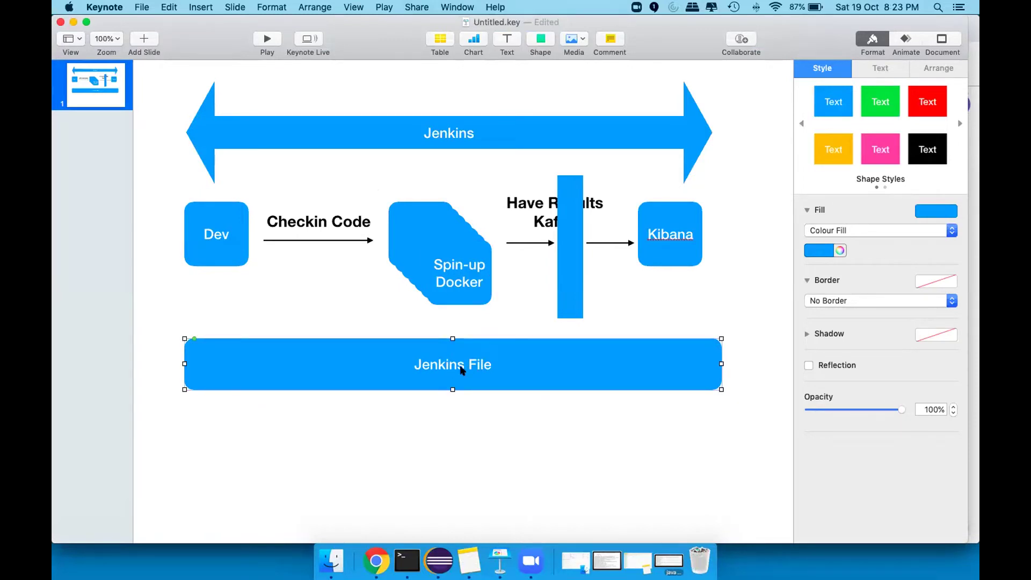